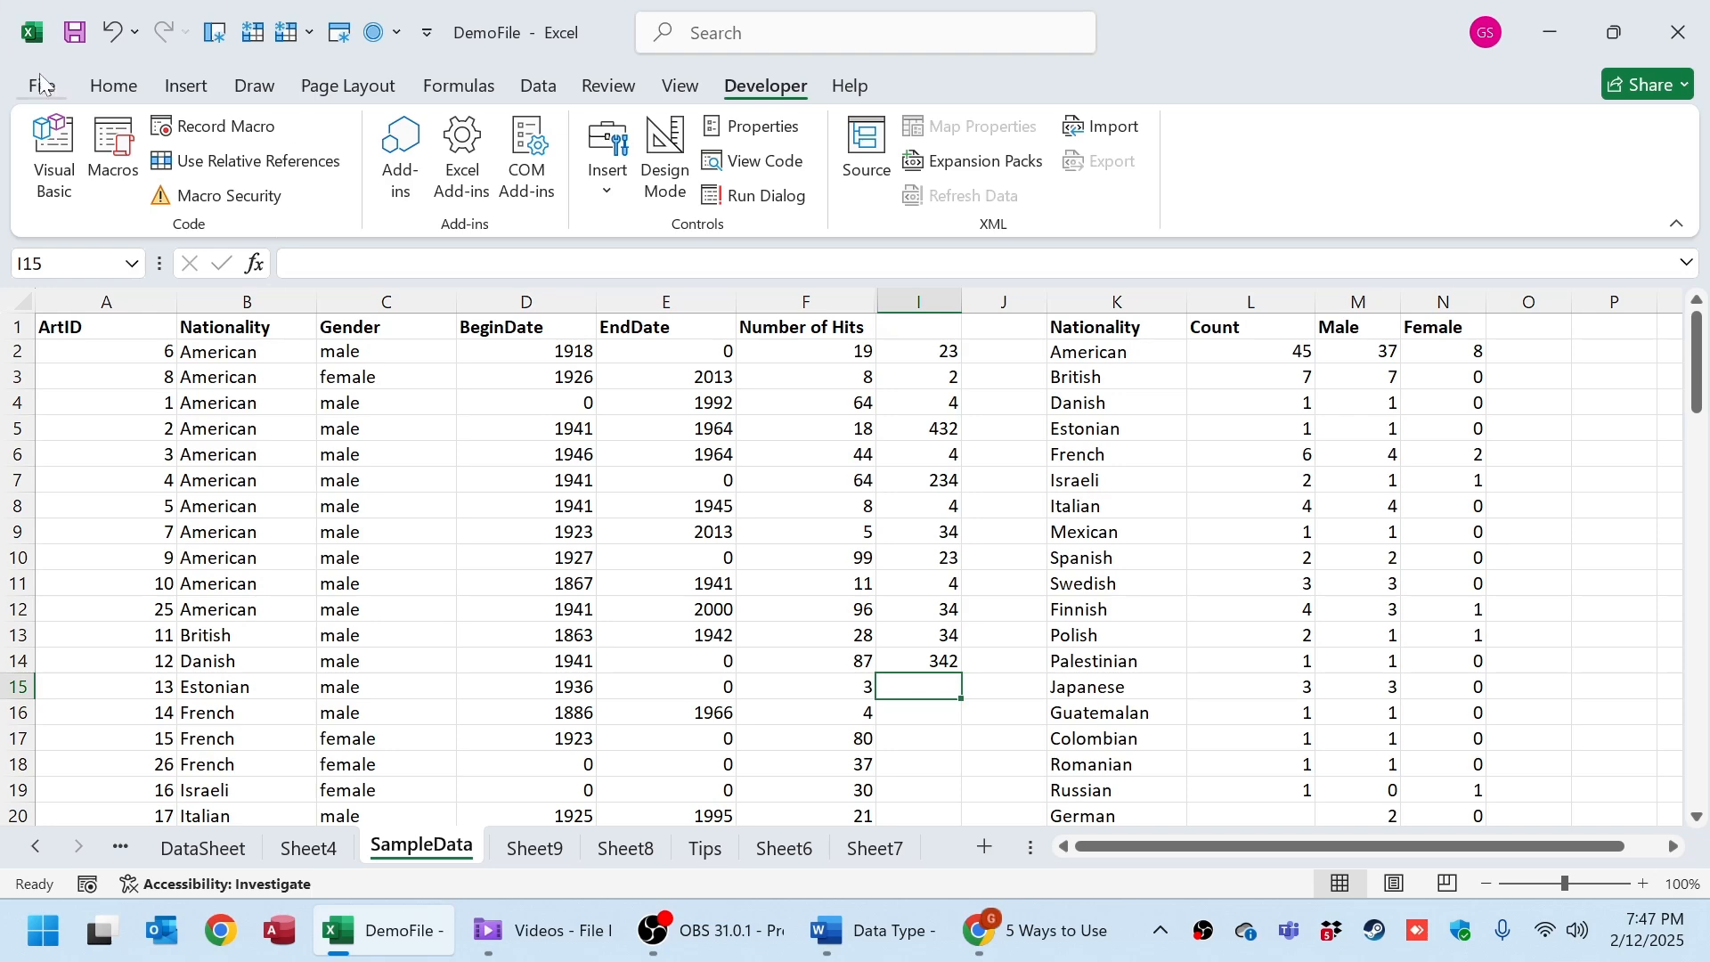
# Start recording a new macro named MacroTest1, stored in this workbook.
pyautogui.click(113, 86)
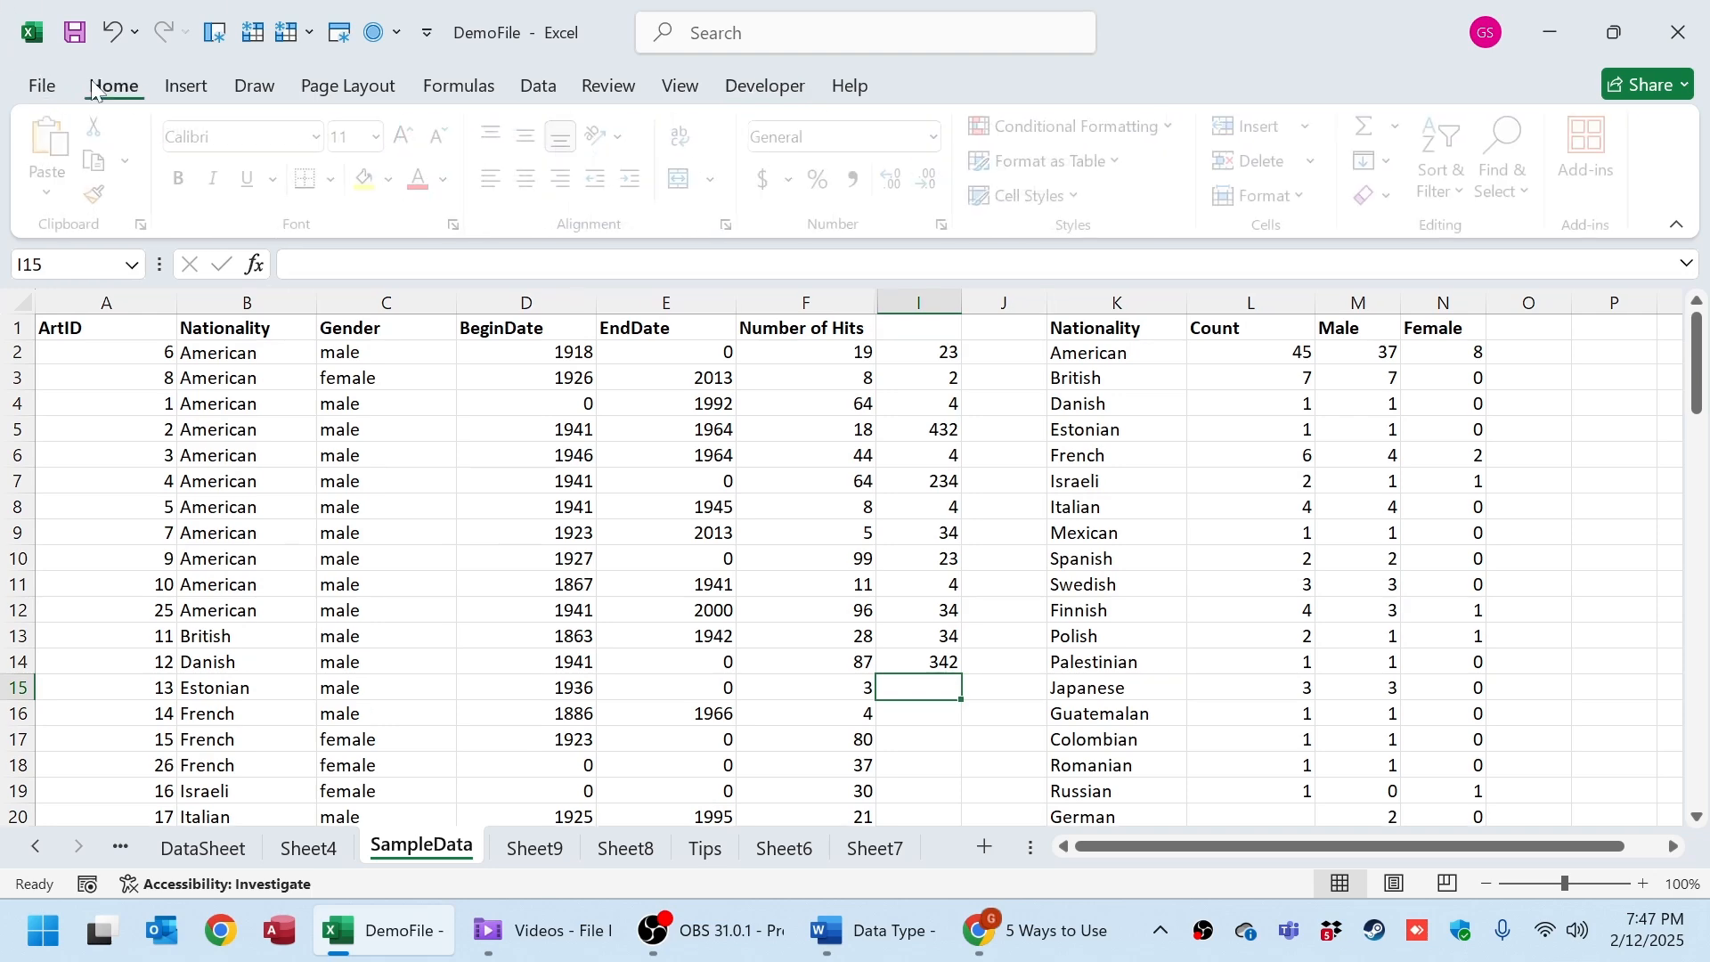
pyautogui.click(762, 85)
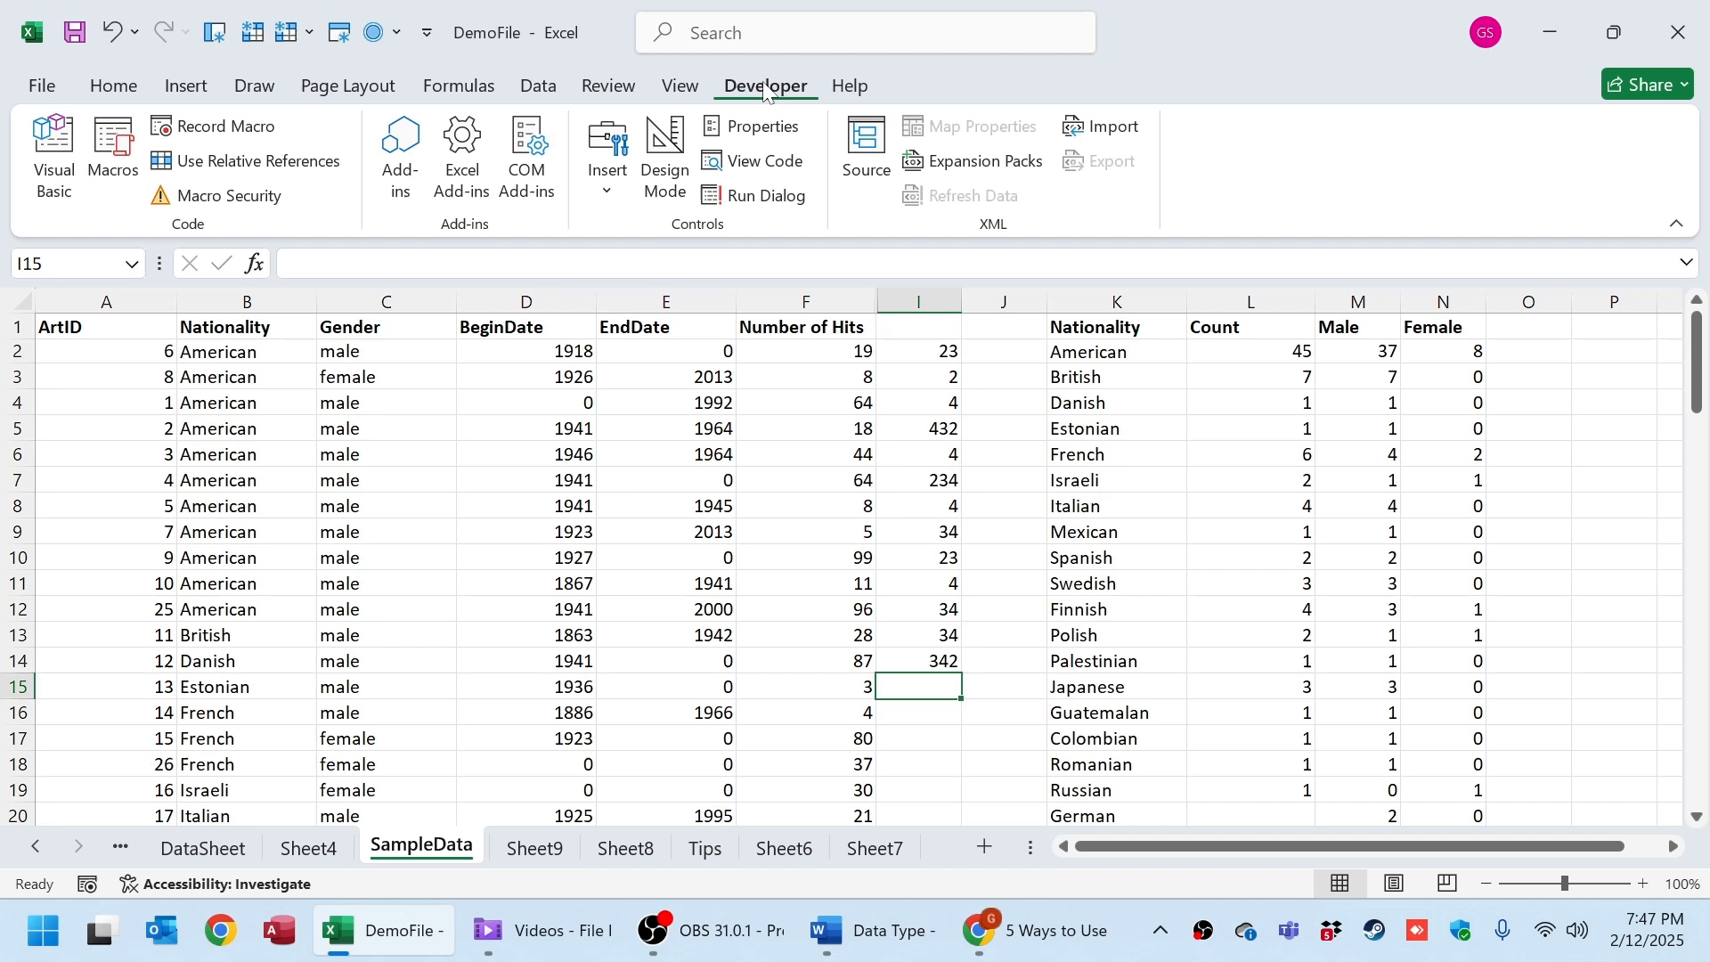
pyautogui.click(195, 134)
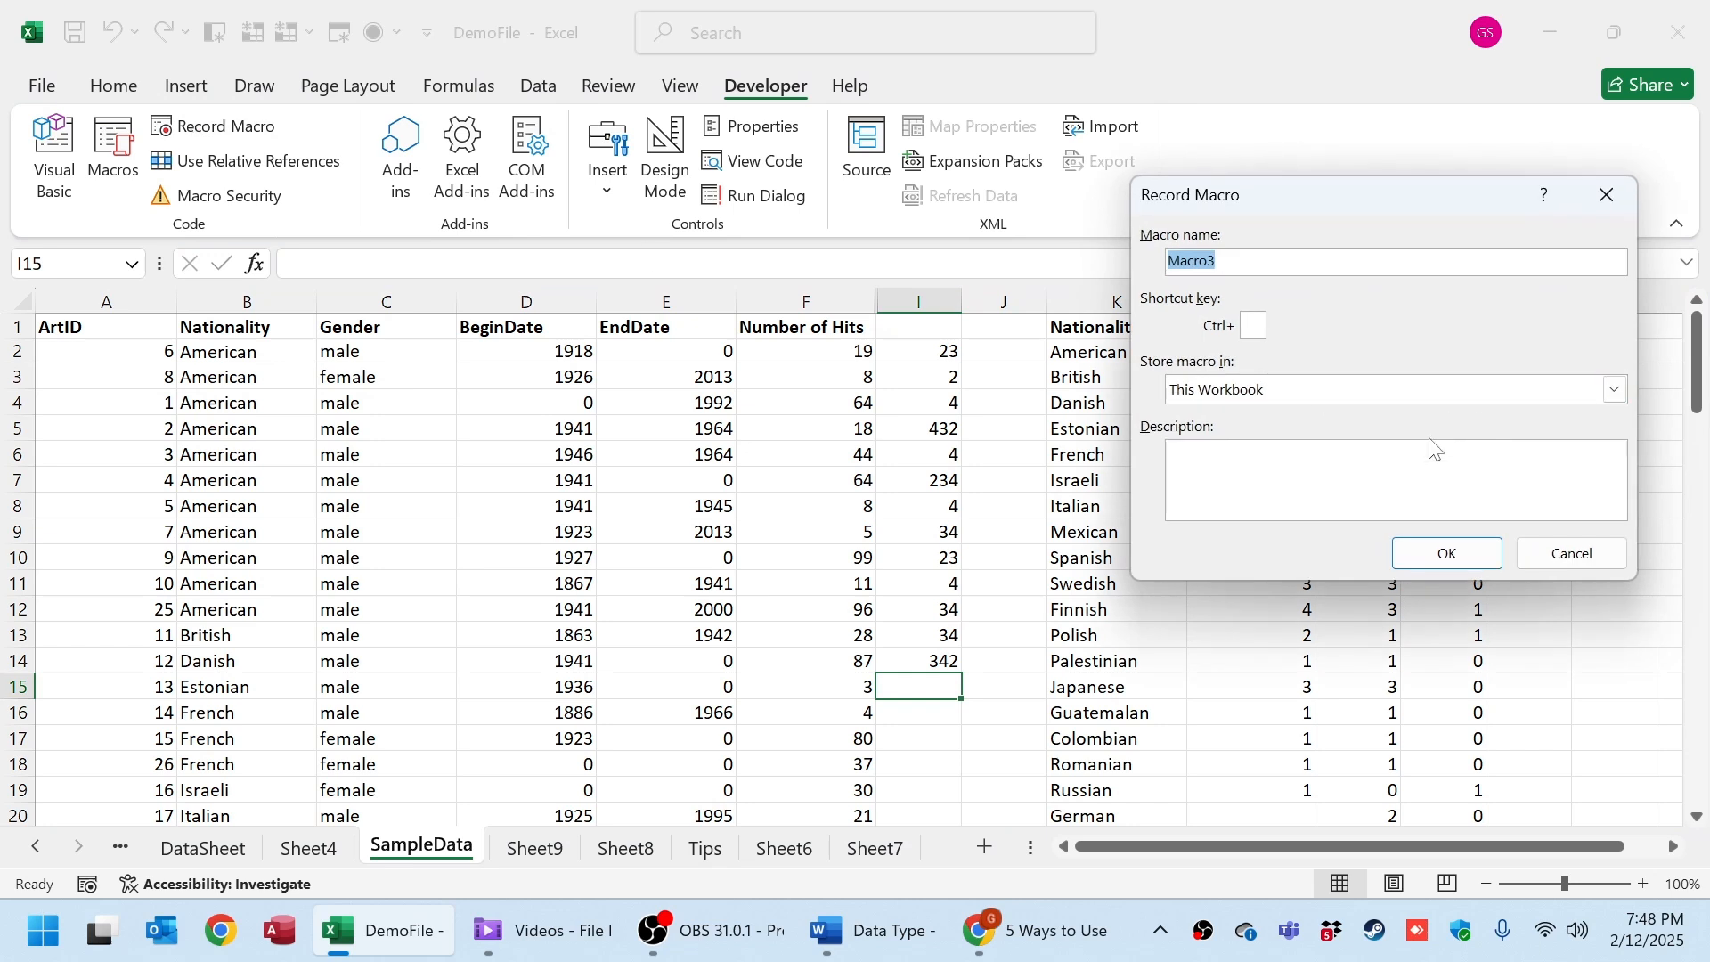
pyautogui.press('End')
pyautogui.press('BackSpace')
pyautogui.write('TYwest')
pyautogui.press('BackSpace')
pyautogui.press('BackSpace')
pyautogui.press('BackSpace')
pyautogui.press('BackSpace')
pyautogui.press('BackSpace')
pyautogui.write('Test1')
pyautogui.click(1445, 550)
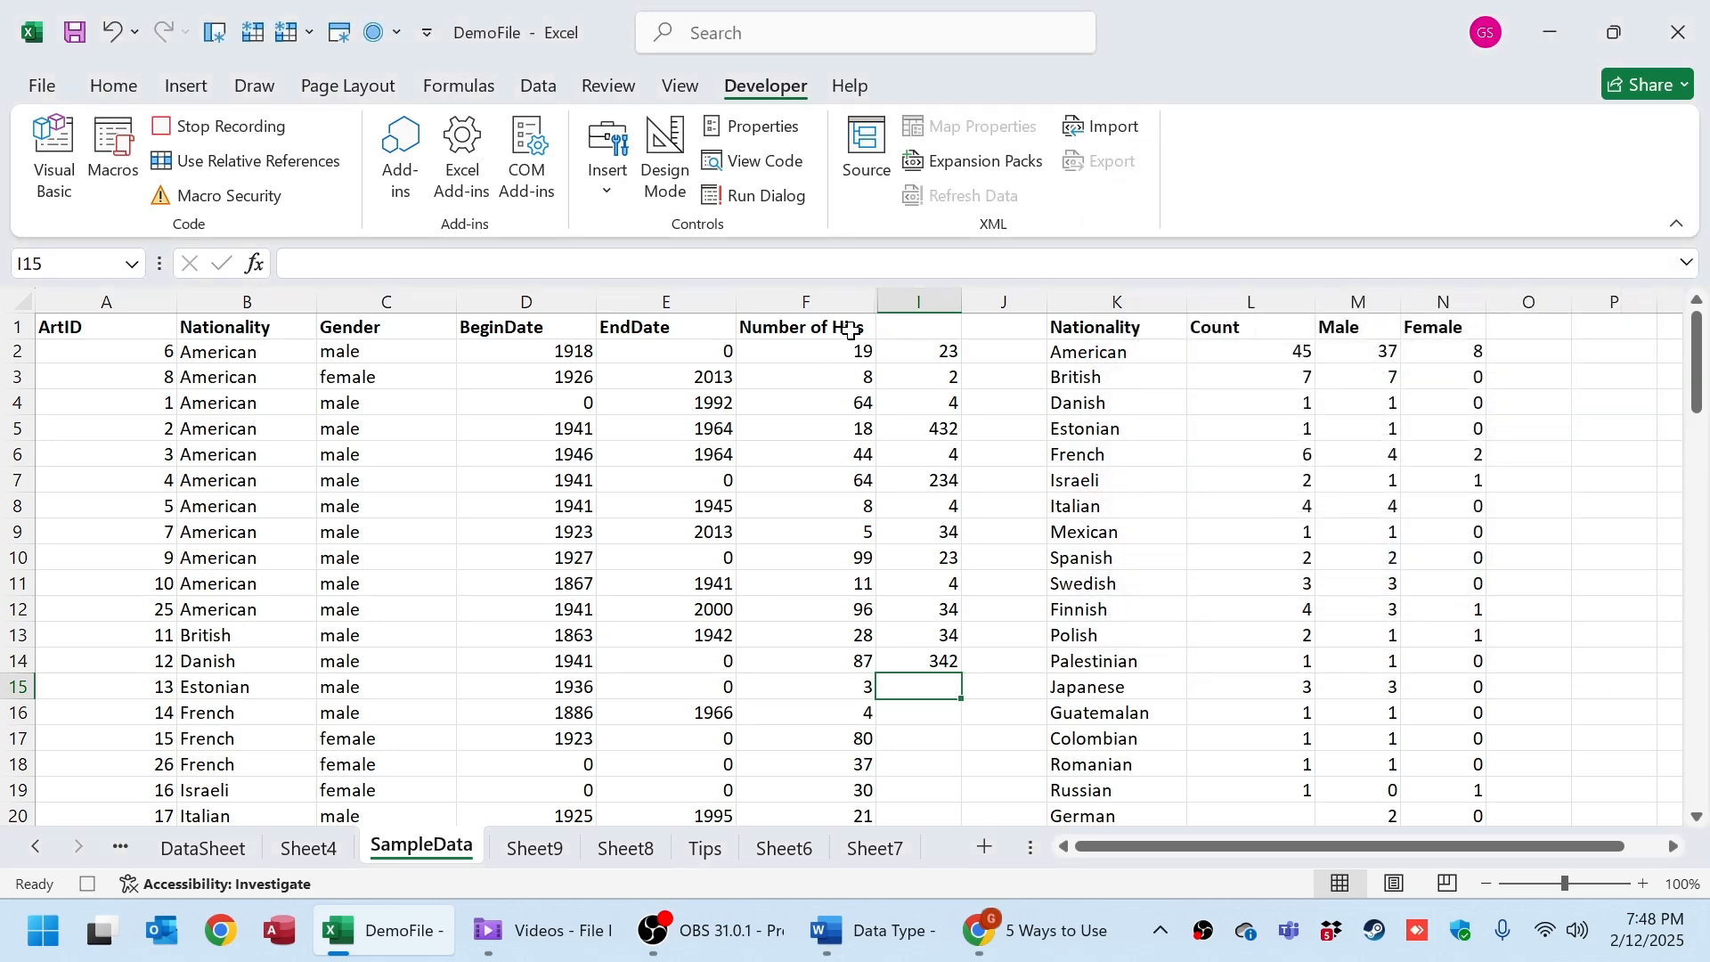
# Clear all contents of column I on the SampleData sheet and go to cell I2.
pyautogui.click(940, 296)
pyautogui.press('Delete')
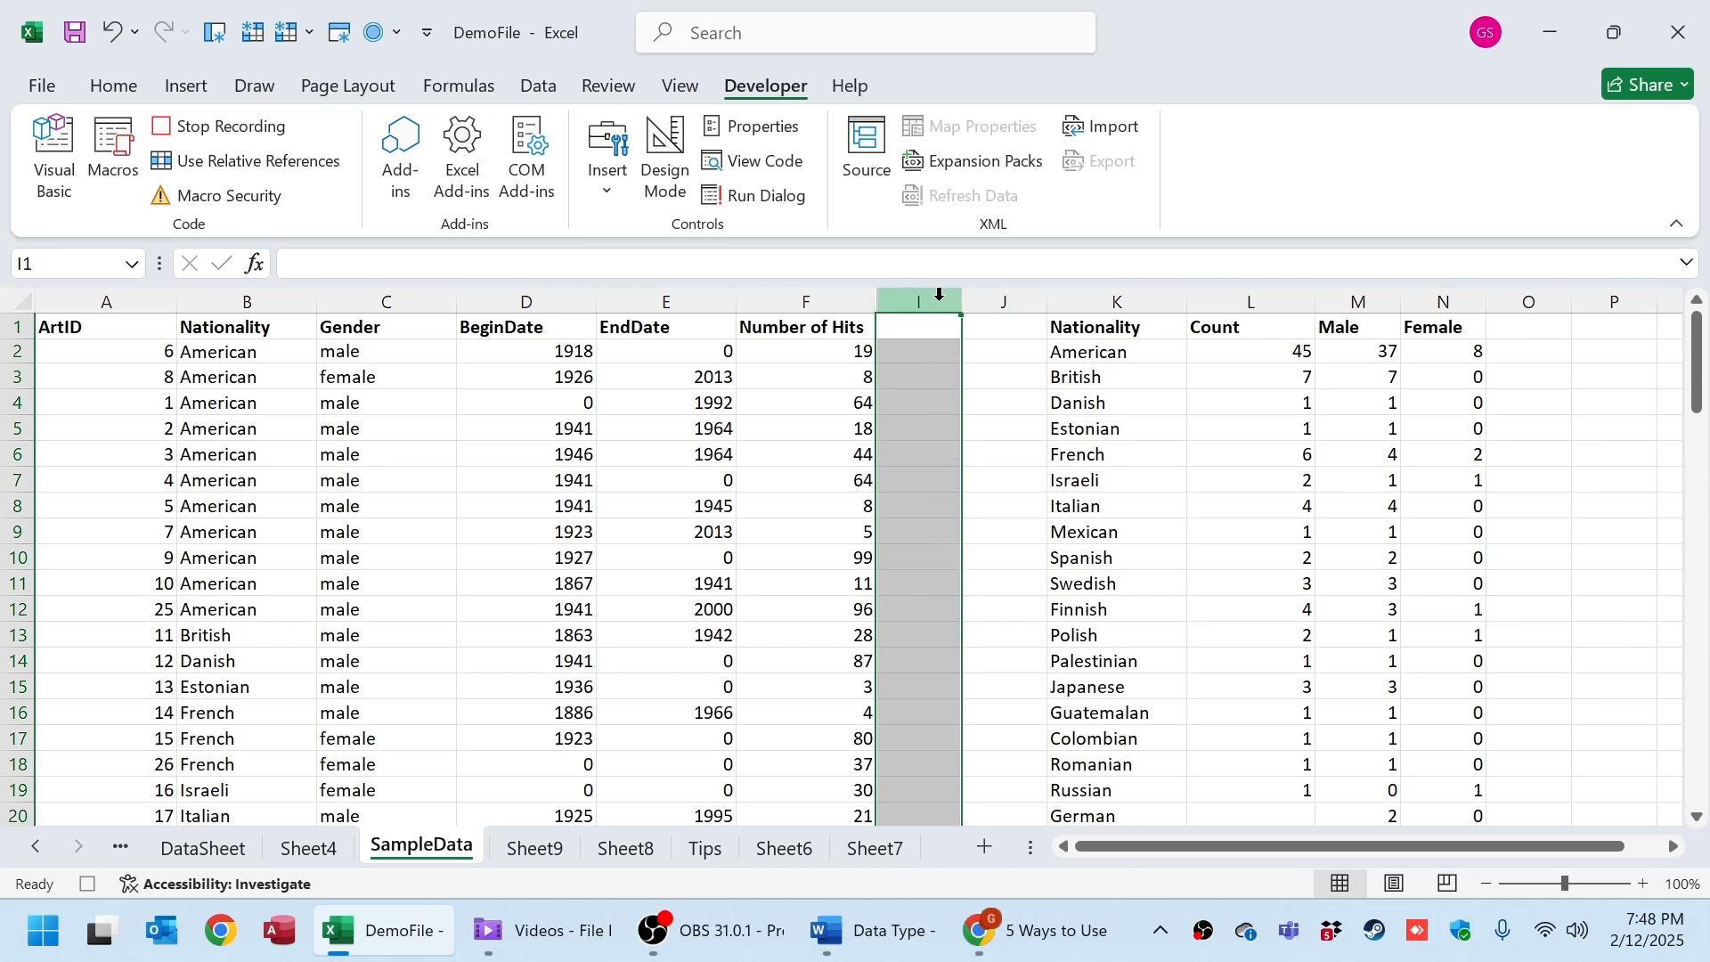
pyautogui.press('Down')
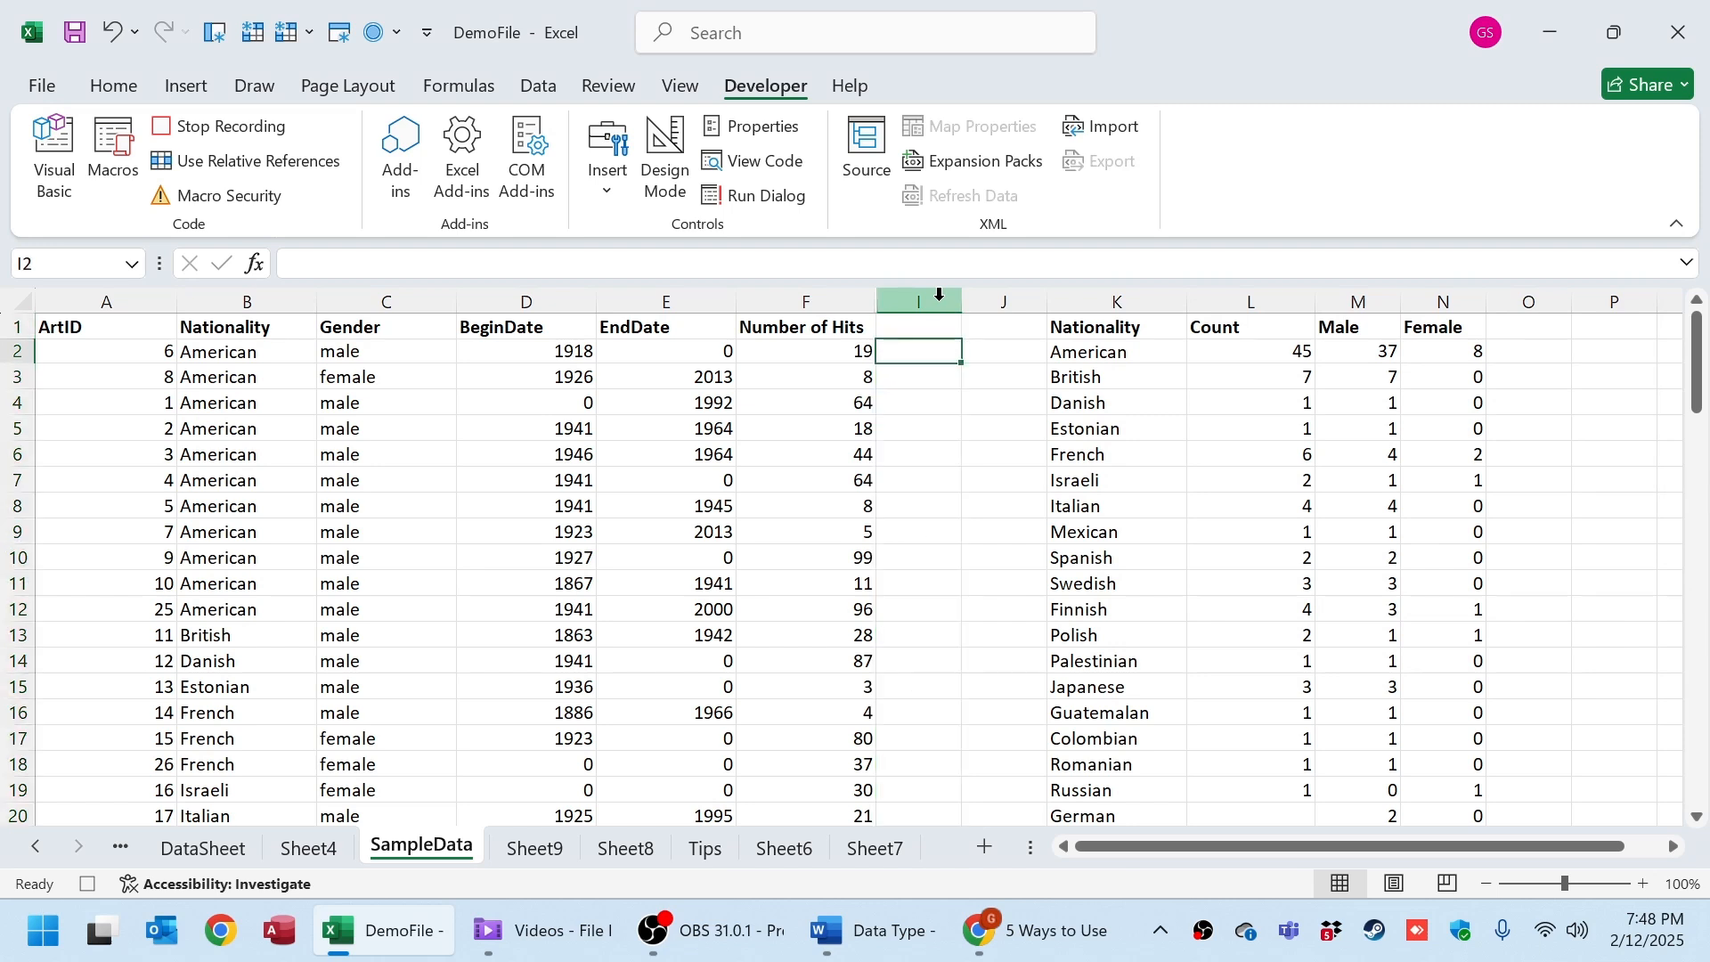
# Enter the numbers 1 through 10 one below another in cells I2 to I11.
pyautogui.write('1')
pyautogui.press('Return')
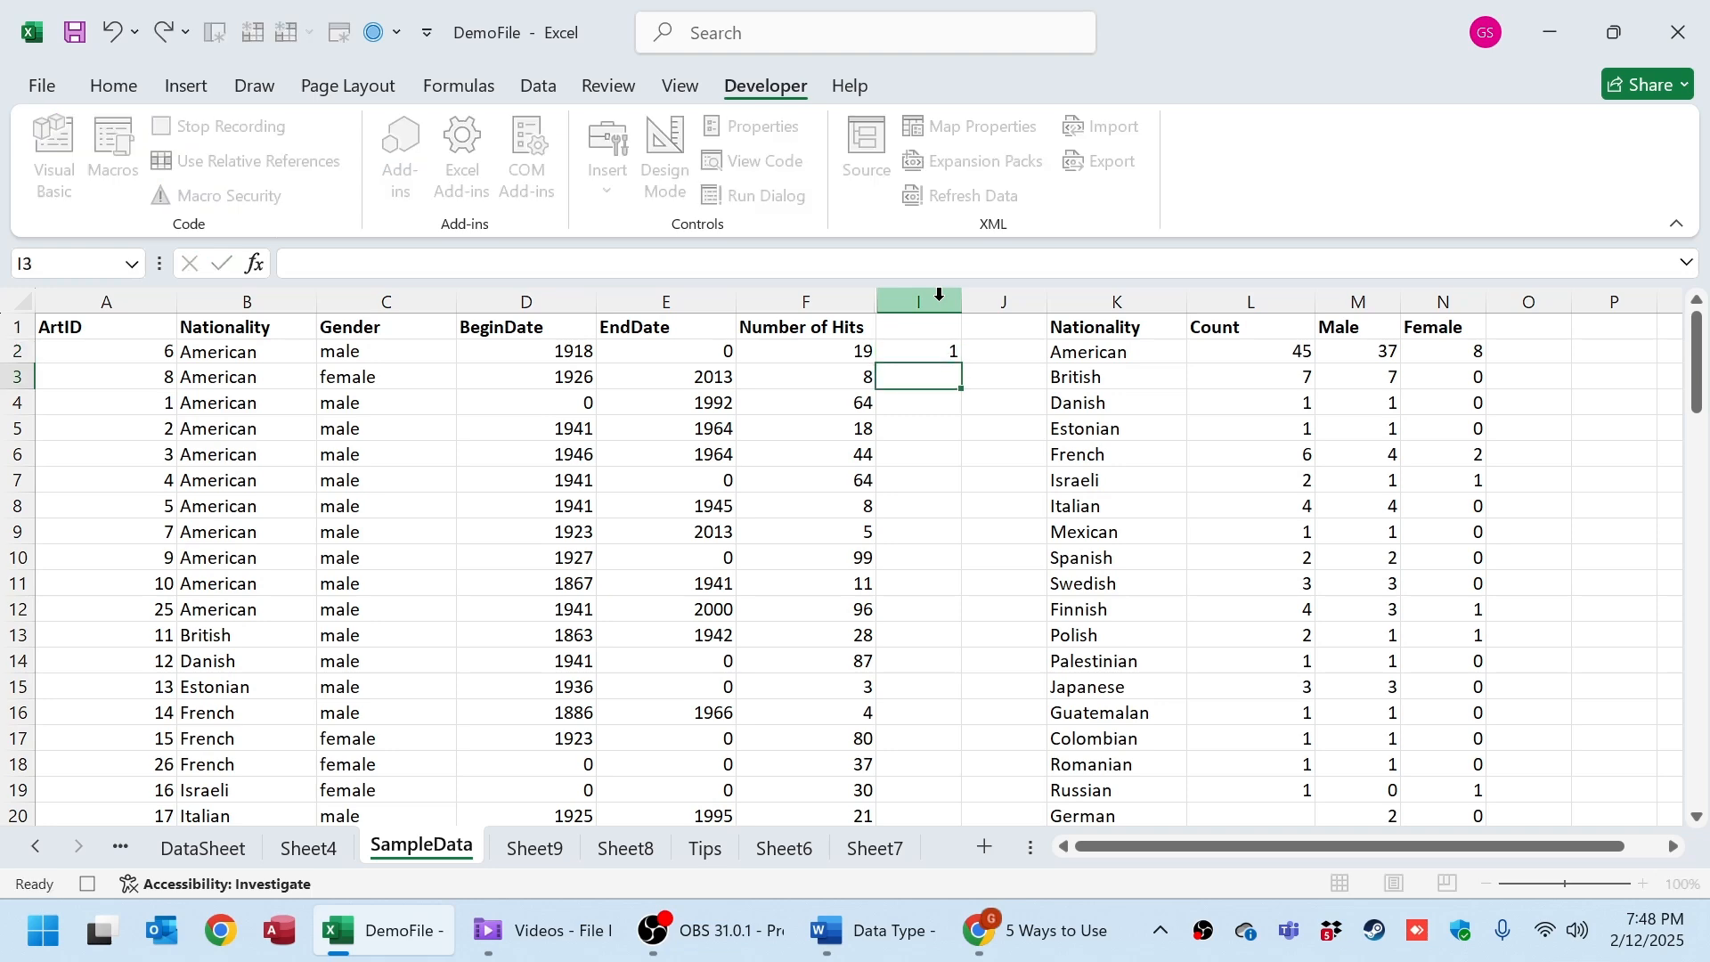
pyautogui.write('2')
pyautogui.press('Return')
pyautogui.write('3')
pyautogui.press('Return')
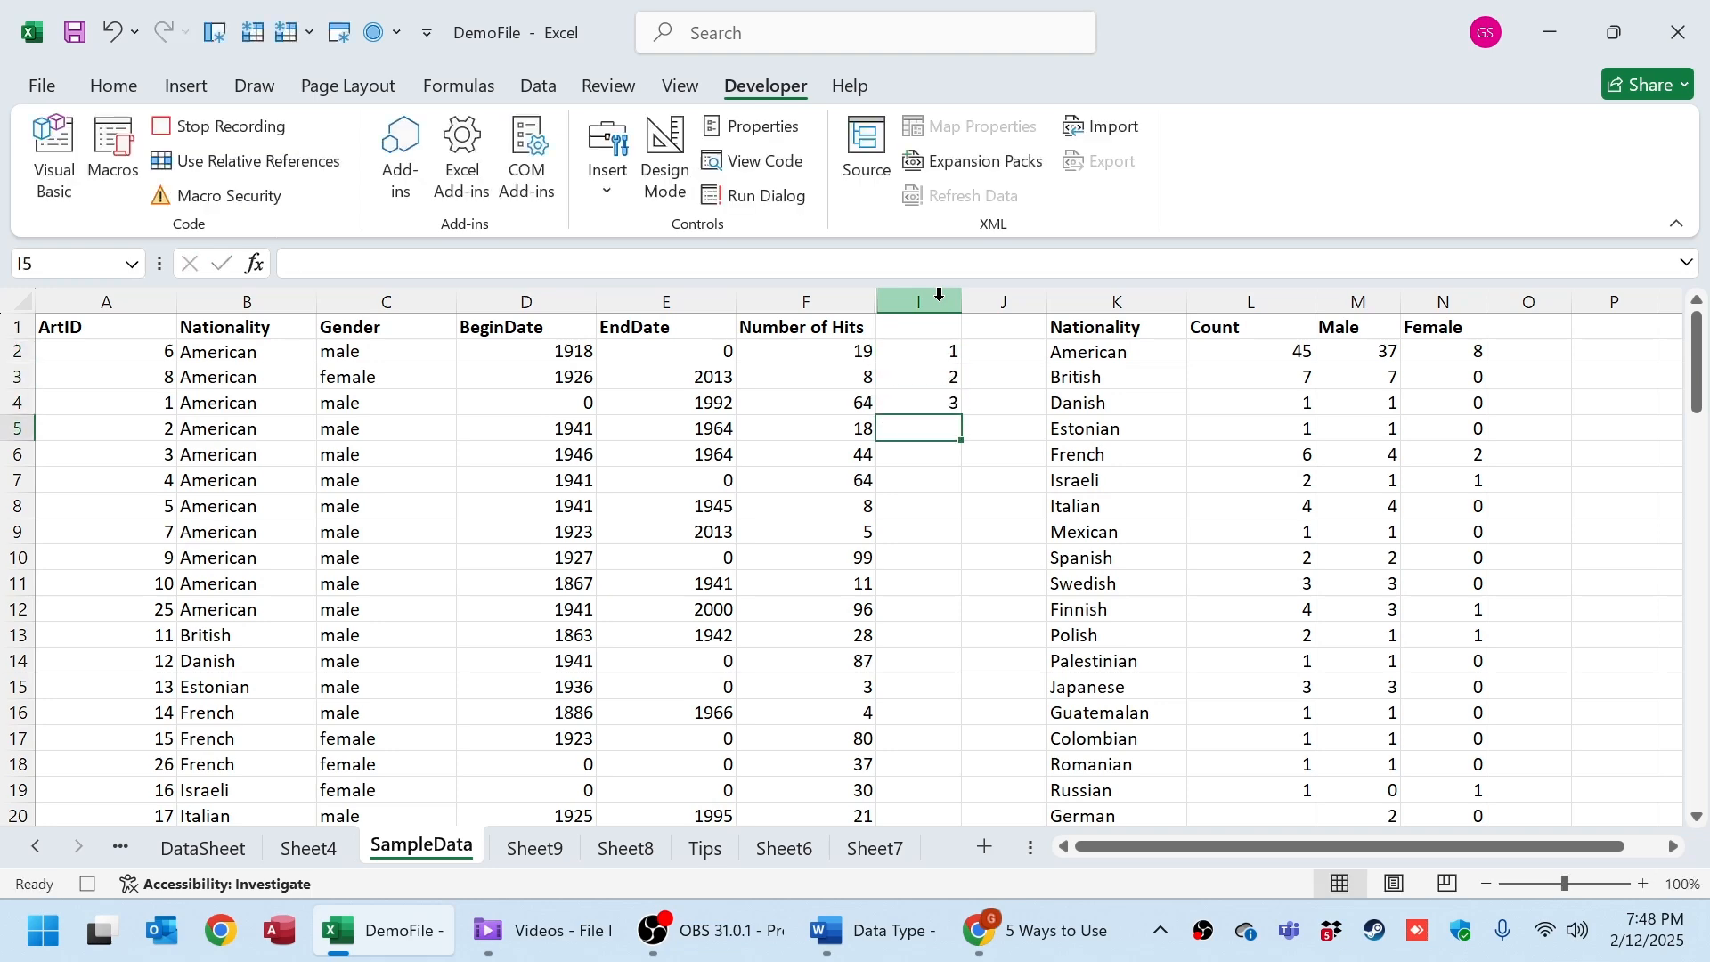
pyautogui.write('4')
pyautogui.press('Return')
pyautogui.write('5')
pyautogui.press('Return')
pyautogui.write('6')
pyautogui.press('Return')
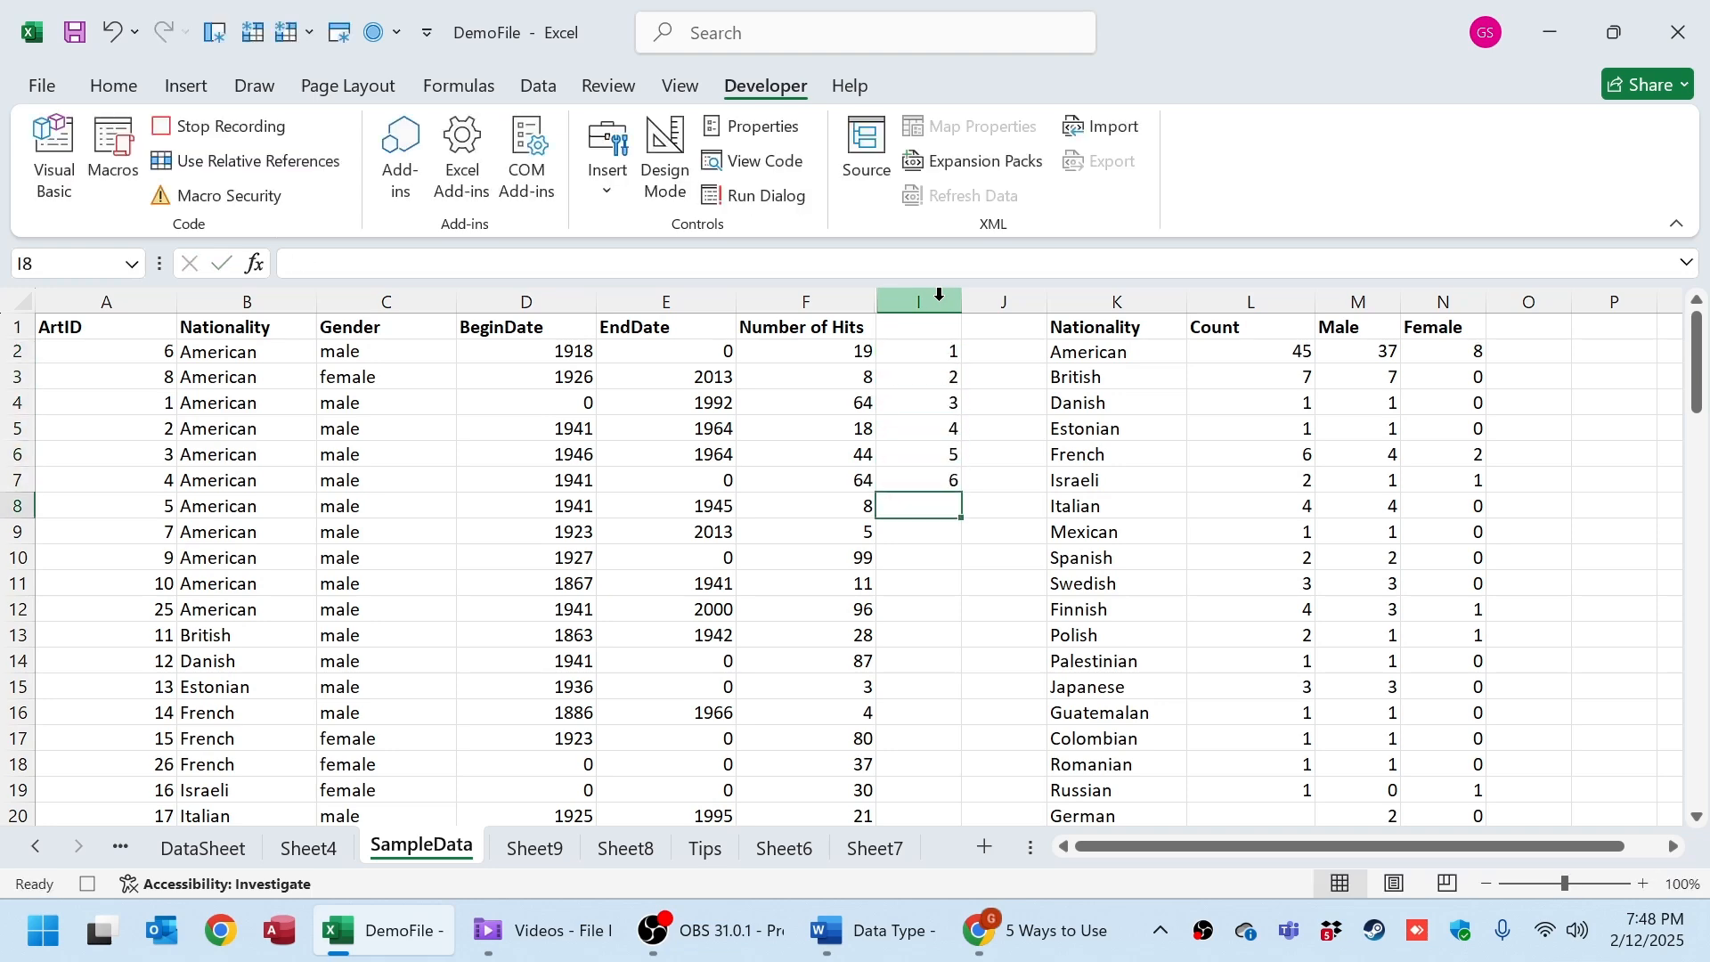
pyautogui.write('7')
pyautogui.press('Return')
pyautogui.write('8')
pyautogui.press('Return')
pyautogui.write('9')
pyautogui.press('Return')
pyautogui.write('10')
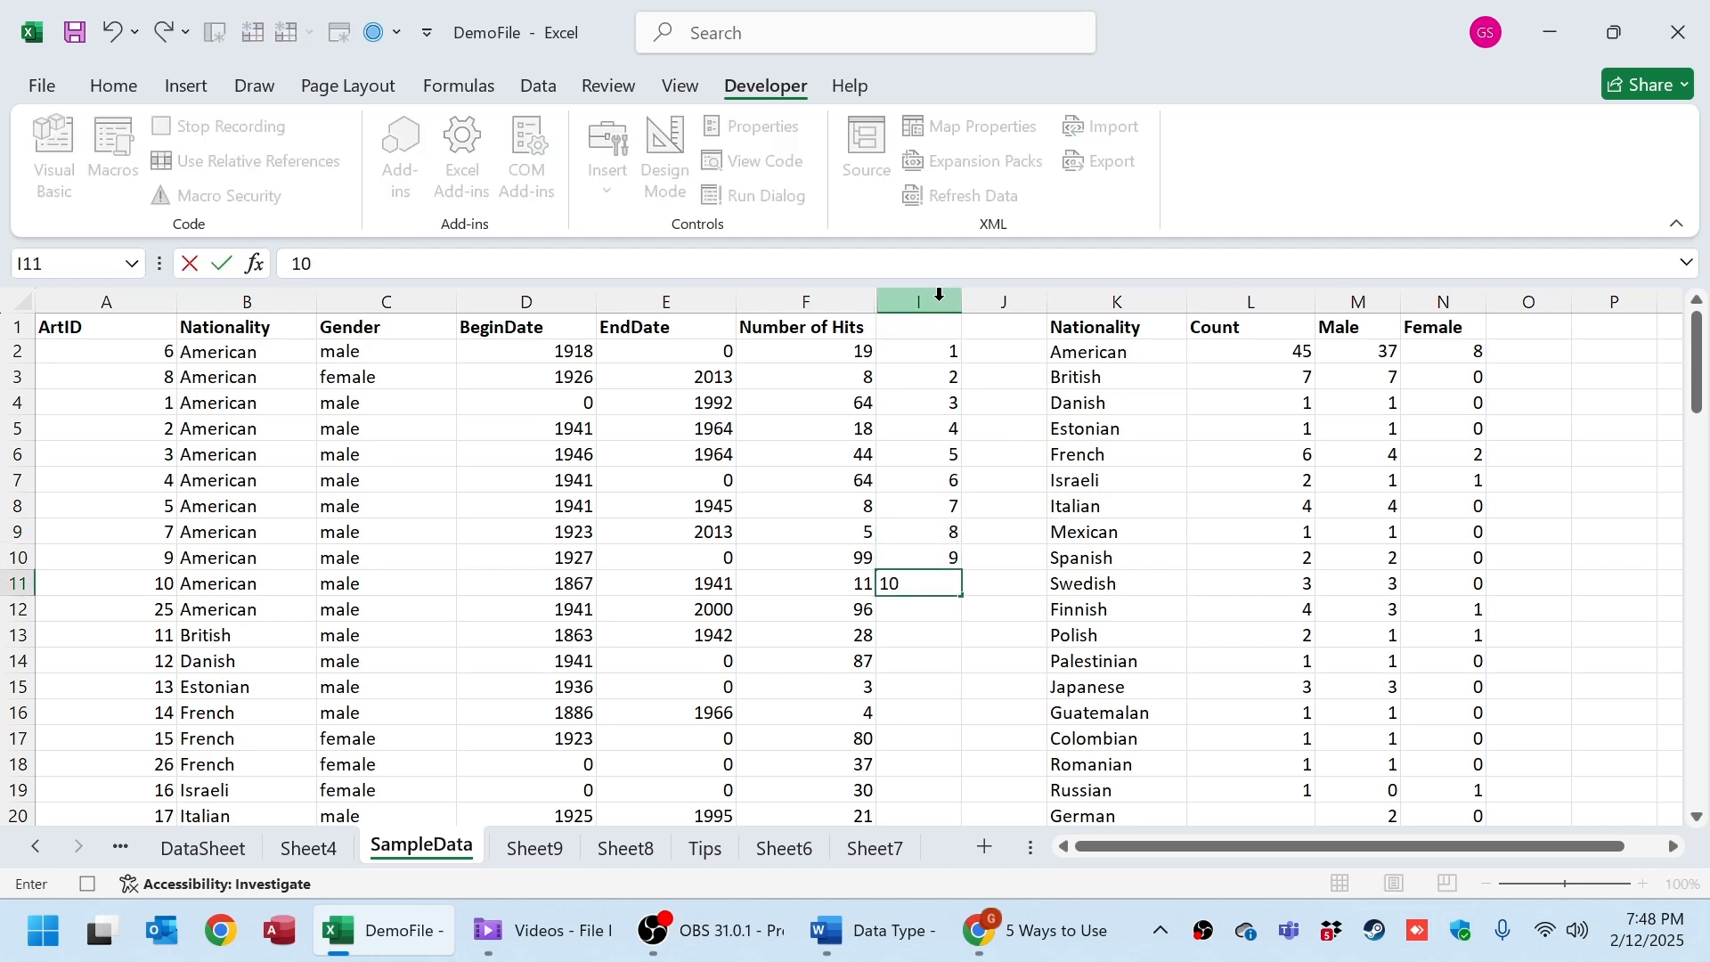
pyautogui.press('Return')
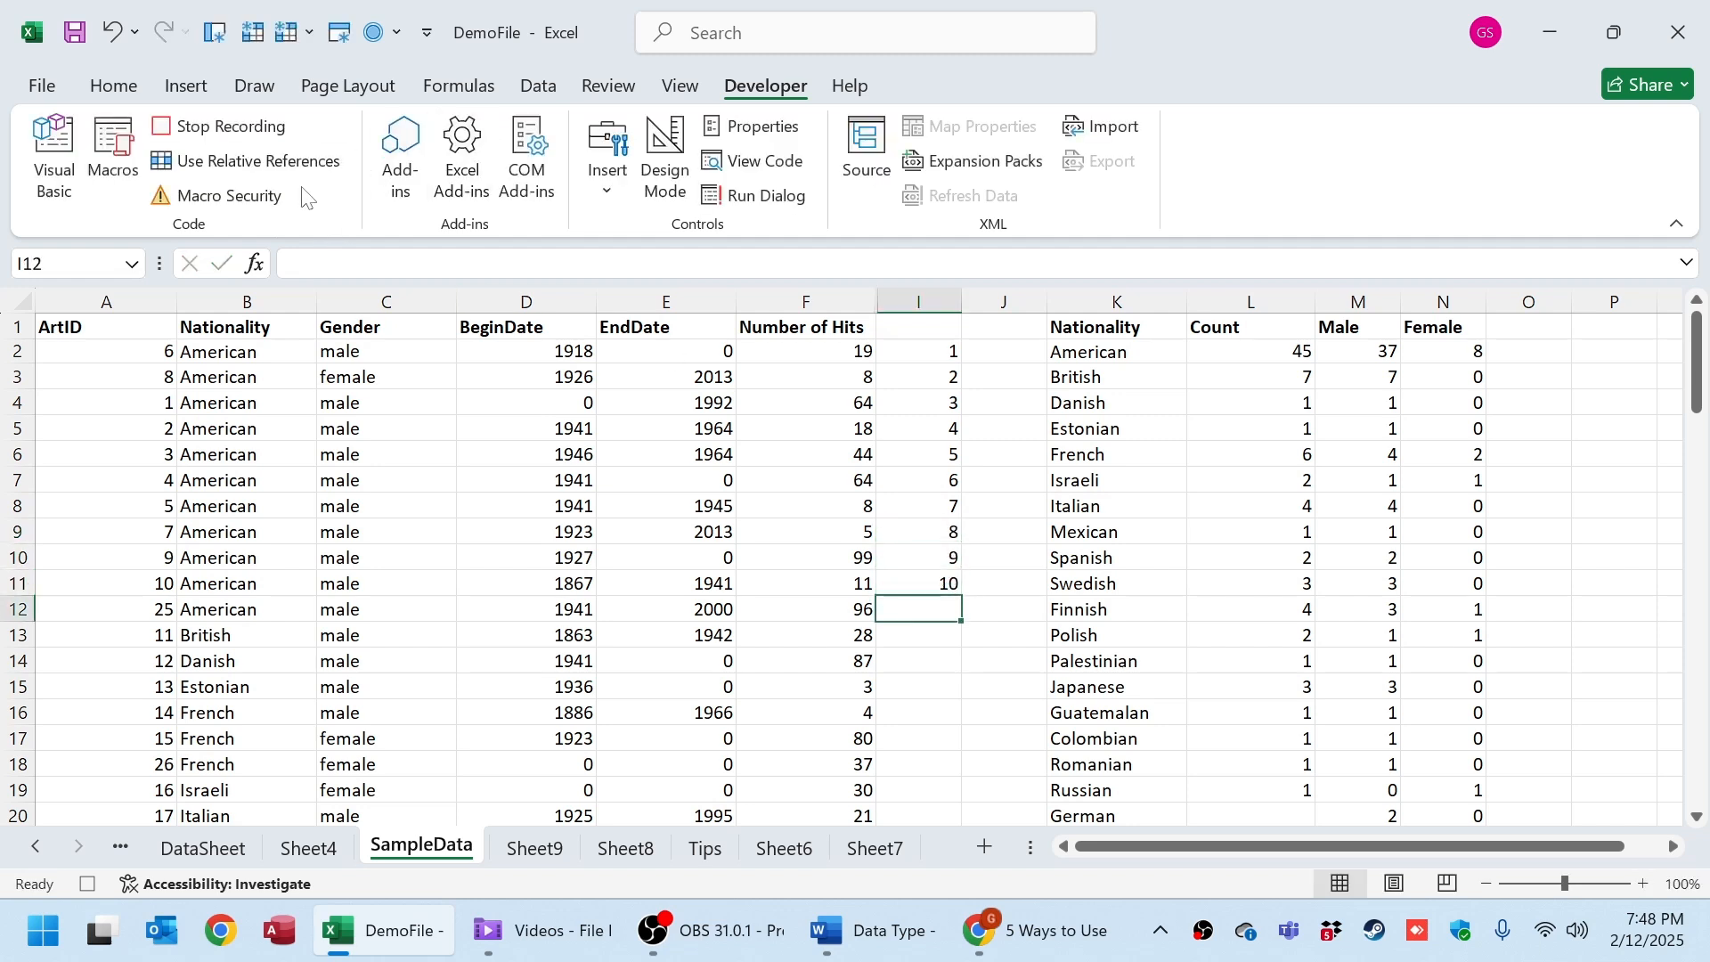
# Stop the macro recording.
pyautogui.scroll(-8, 974, 584)
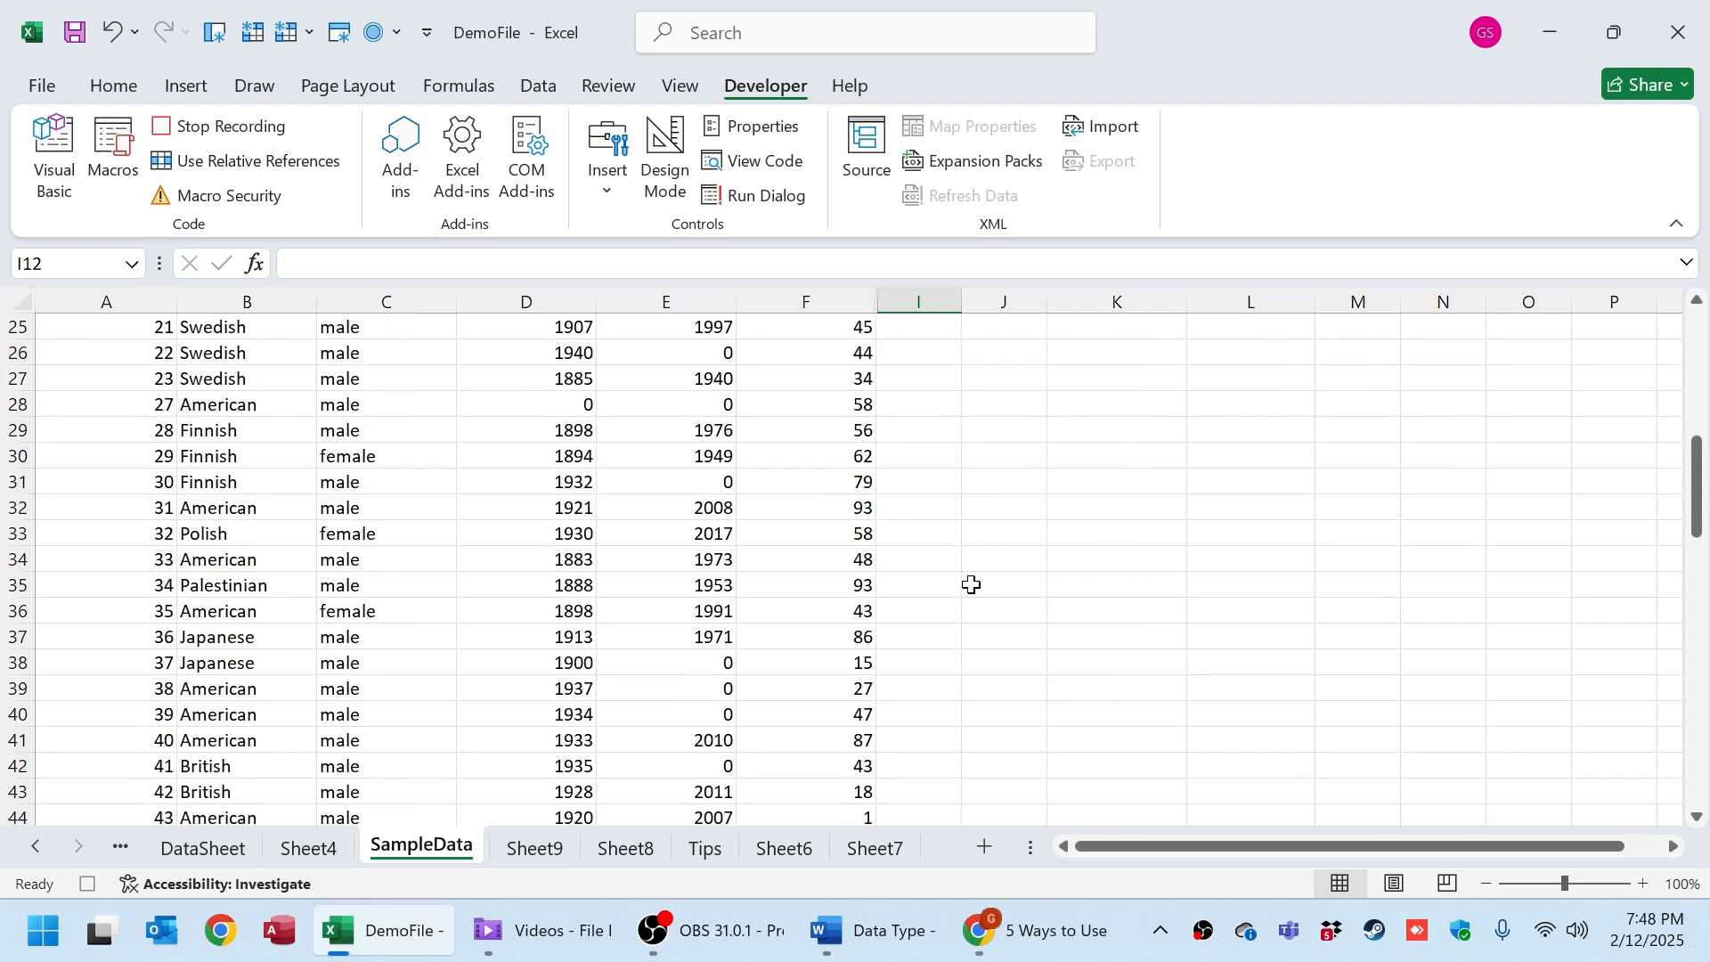
pyautogui.scroll(8, 971, 584)
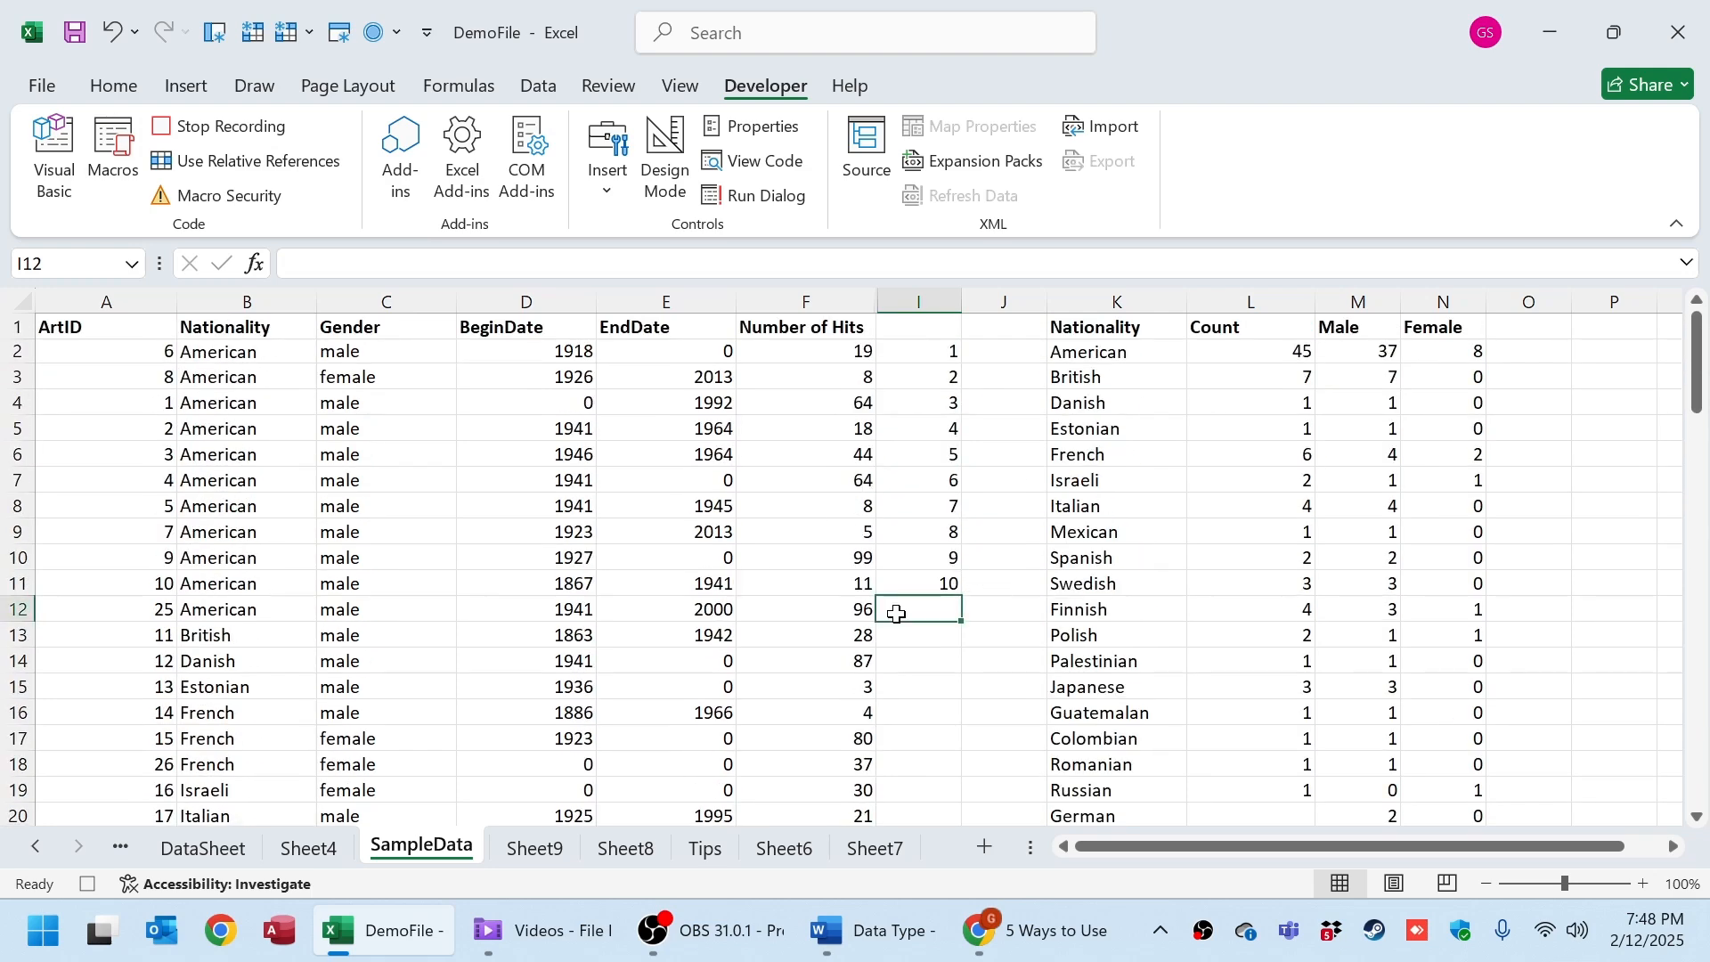
pyautogui.click(215, 134)
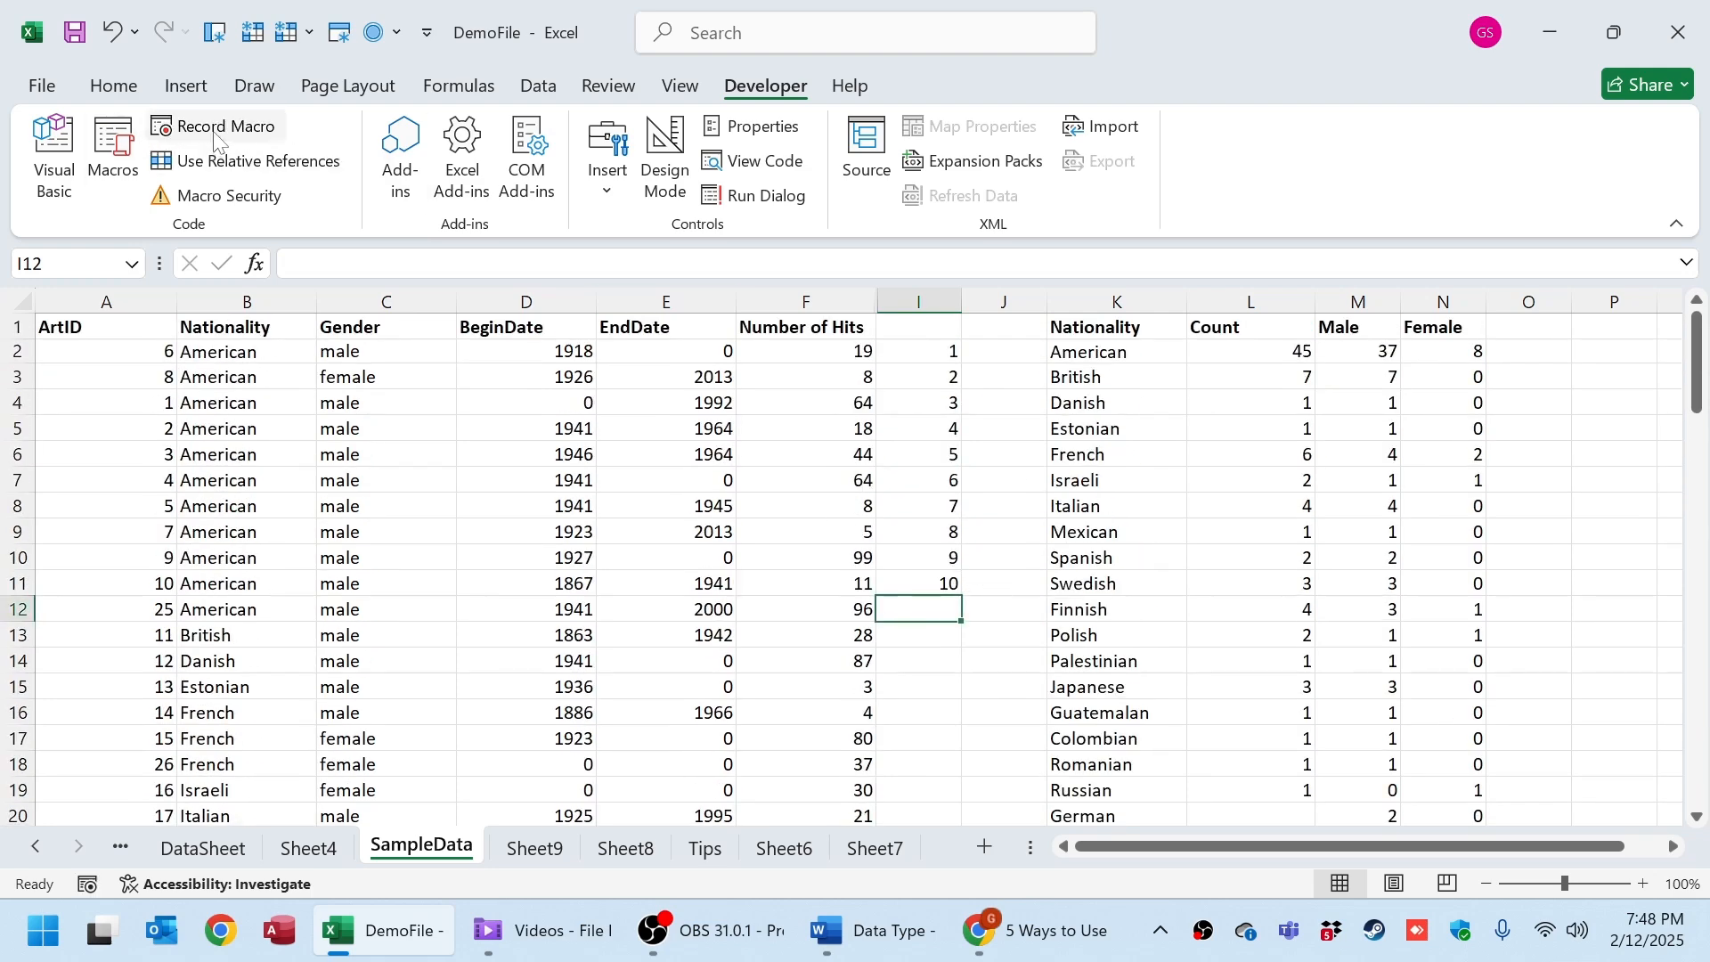
# Open the code of the MacroTest1 macro for editing and look through its recorded lines.
pyautogui.click(104, 166)
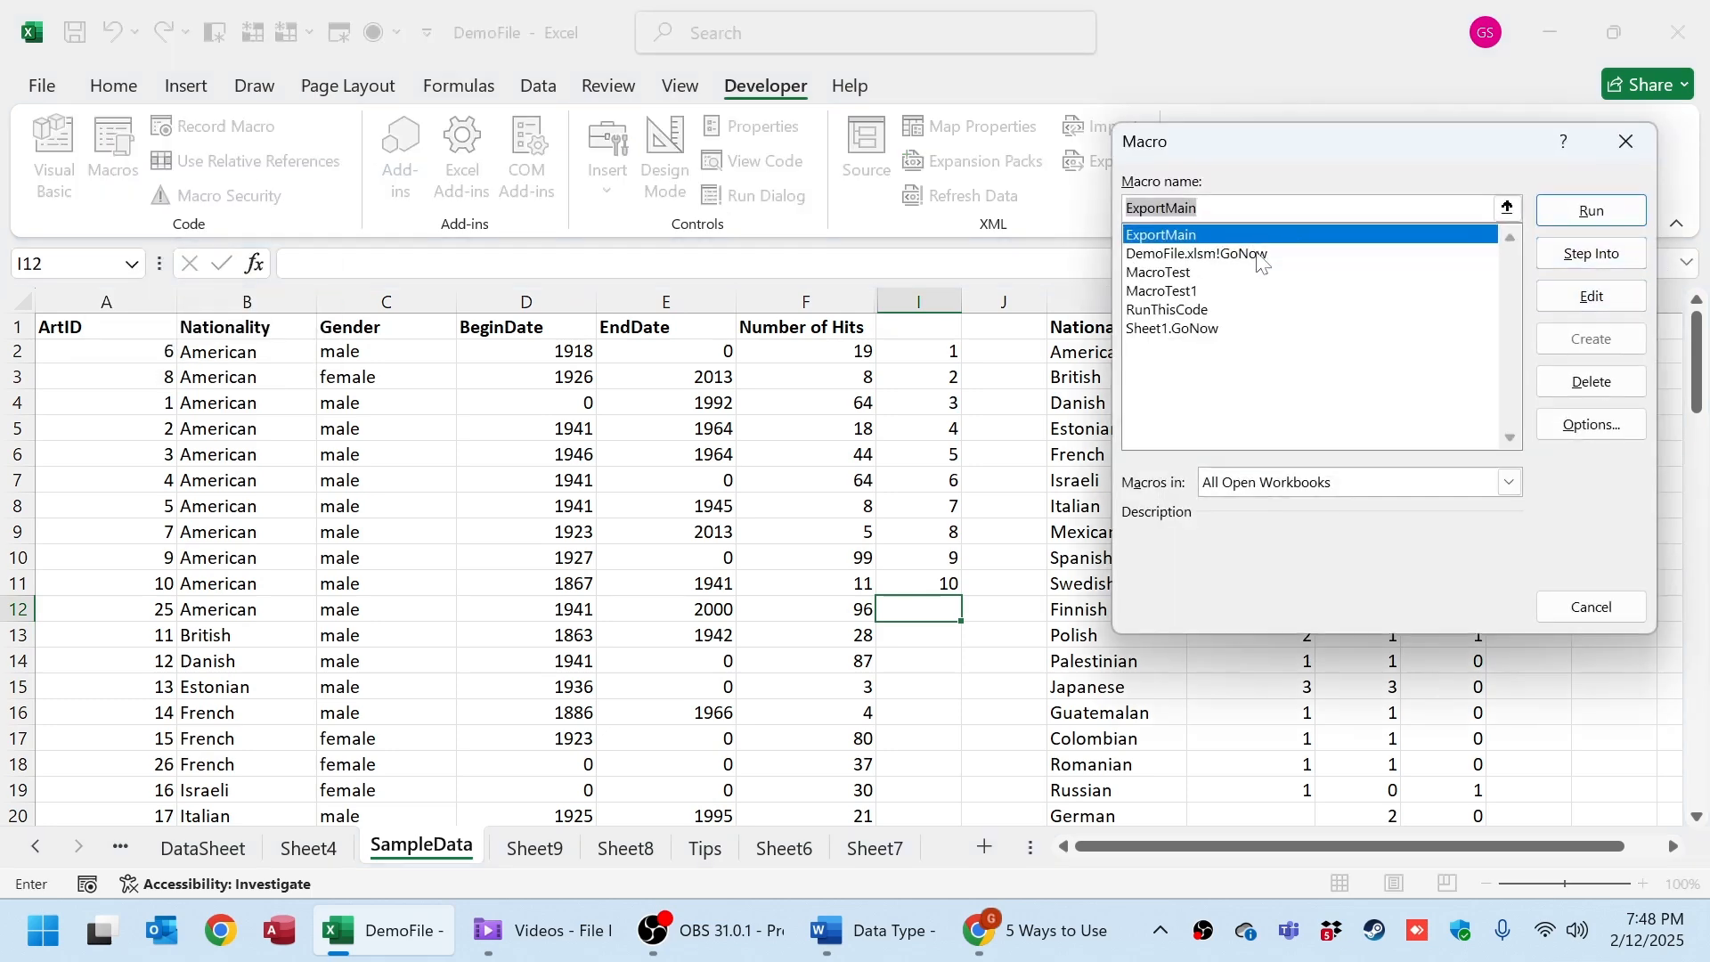
pyautogui.click(1229, 275)
pyautogui.click(1228, 292)
pyautogui.click(1592, 296)
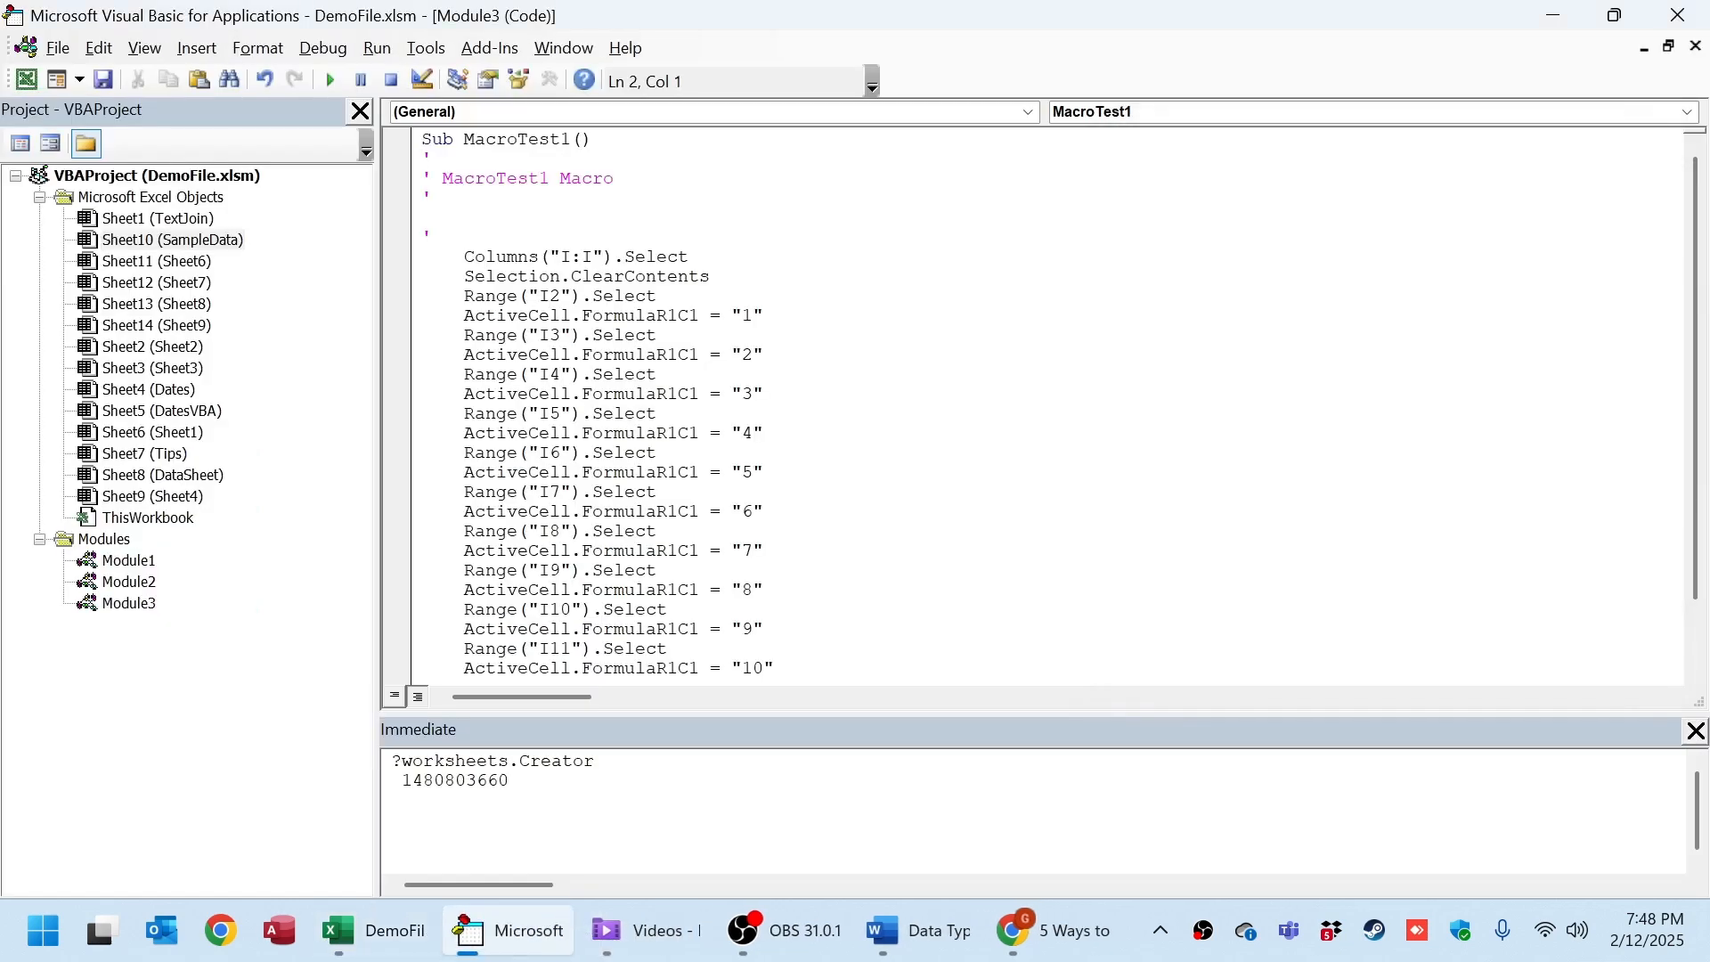
pyautogui.scroll(-2, 1043, 401)
pyautogui.scroll(2, 1042, 400)
# Shrink the Visual Basic editor window and place it so that part of the worksheet remains visible.
pyautogui.click(1626, 16)
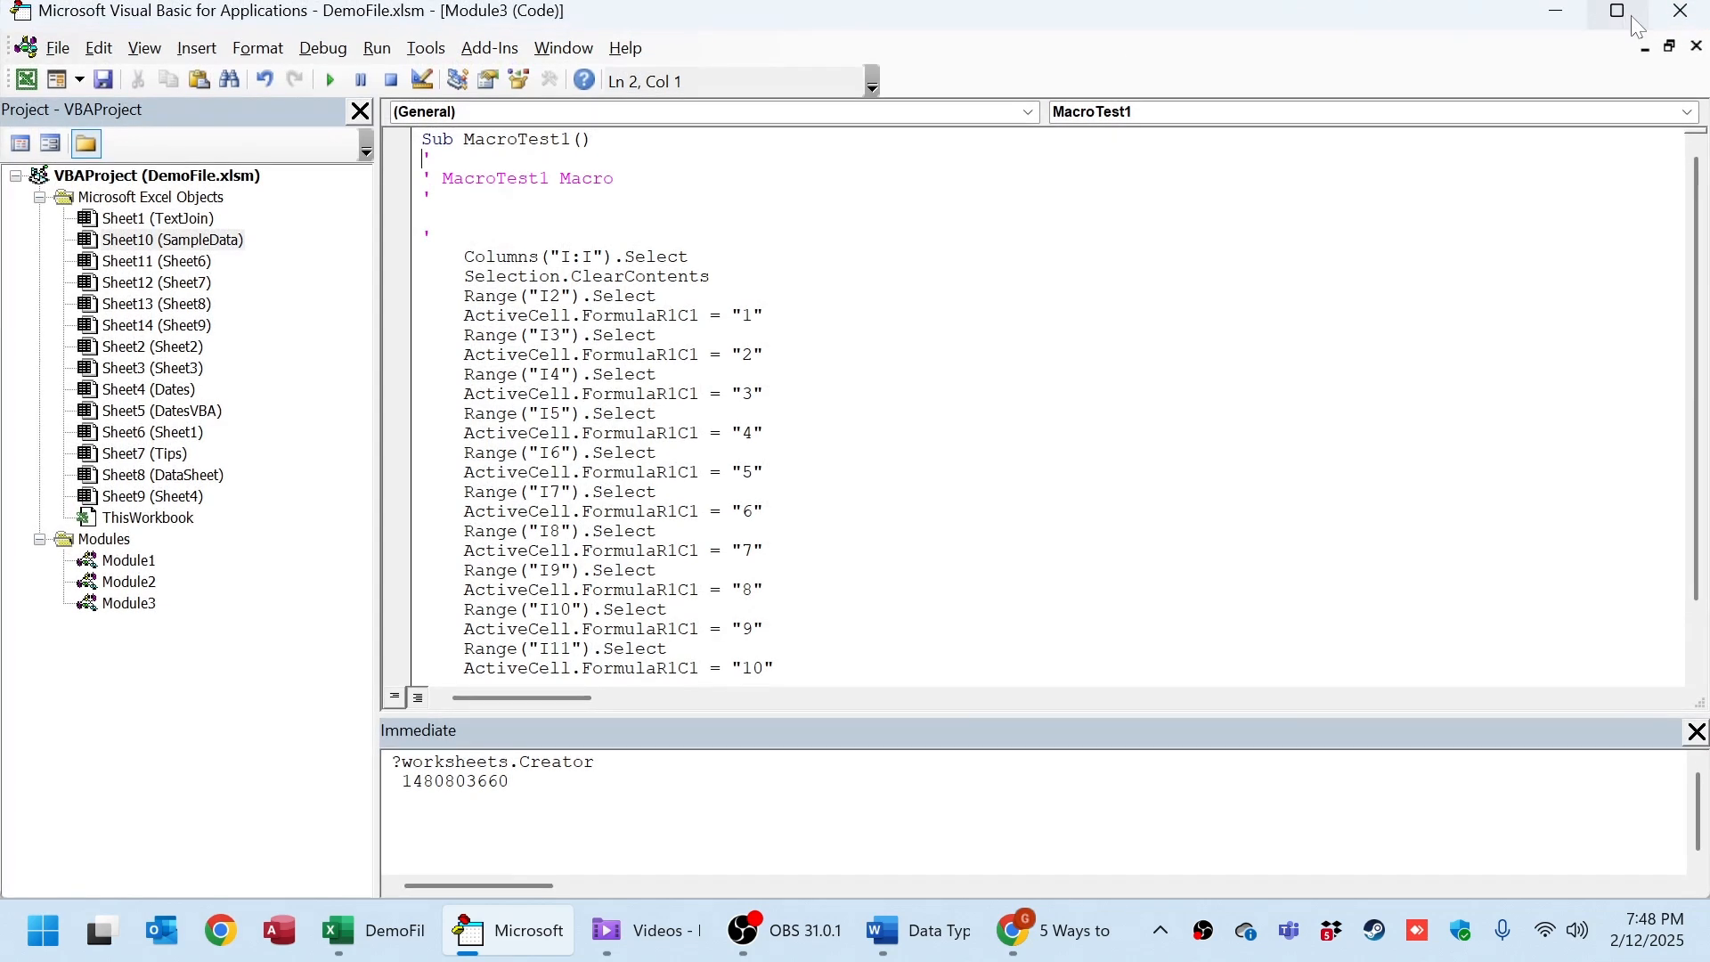
pyautogui.moveTo(800, 7); pyautogui.dragTo(898, 21)
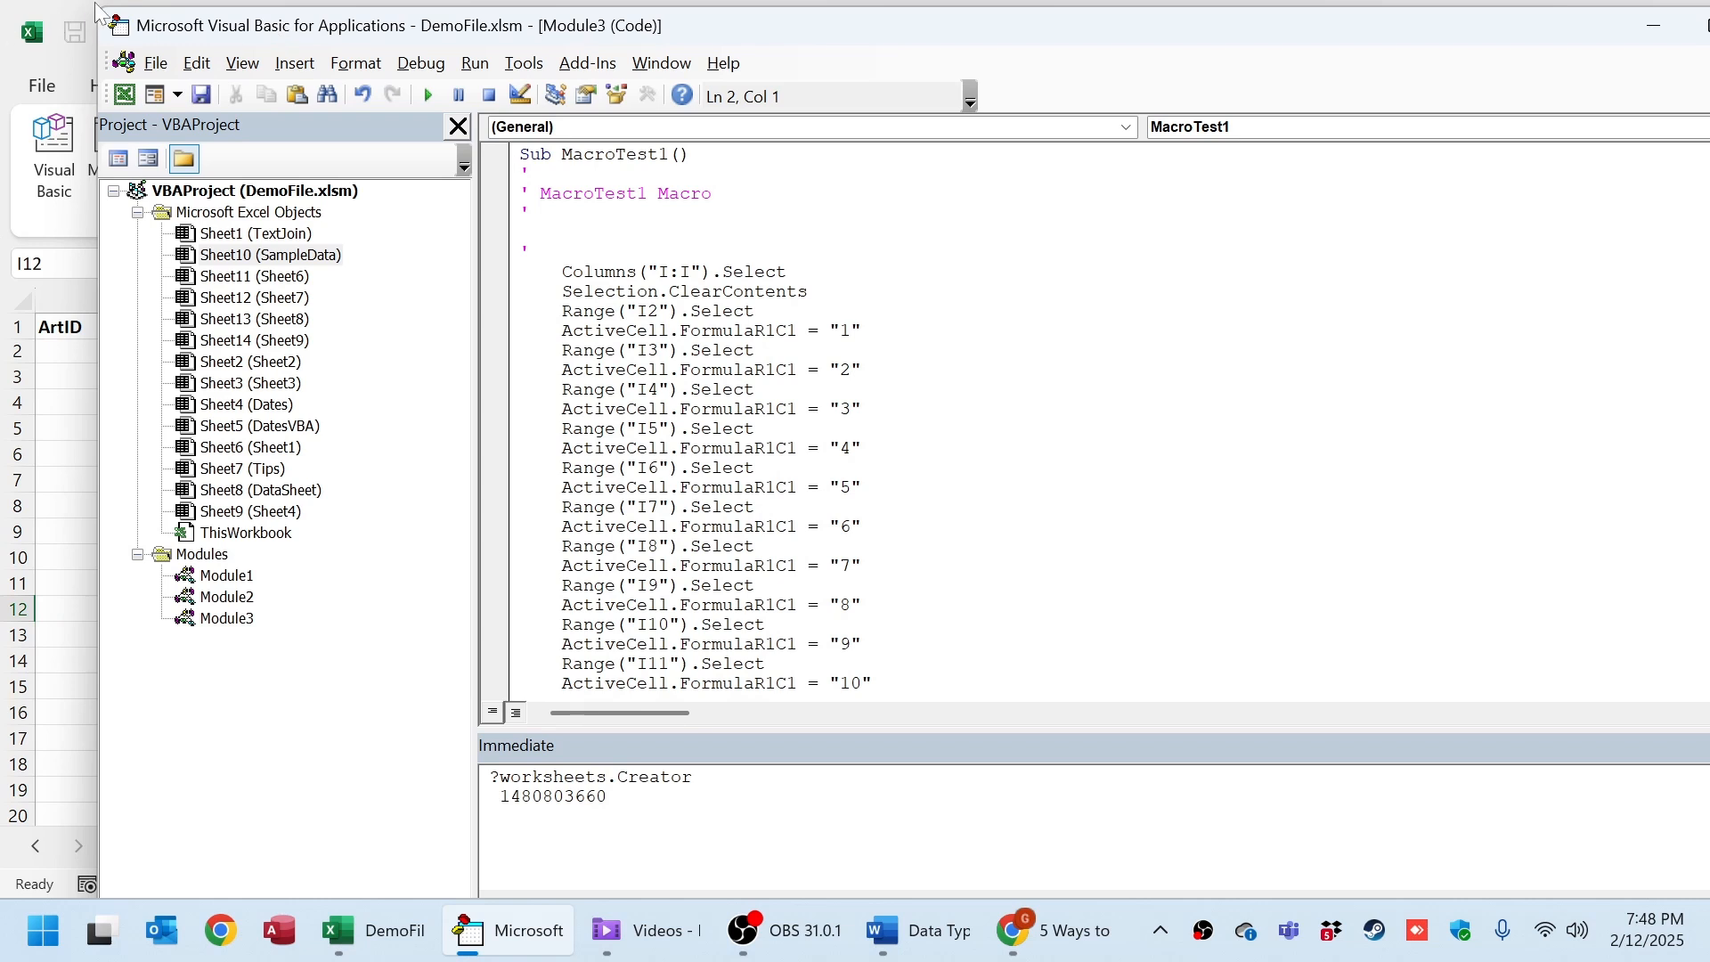
pyautogui.moveTo(99, 4); pyautogui.dragTo(825, 117)
pyautogui.moveTo(1461, 131); pyautogui.dragTo(1160, 54)
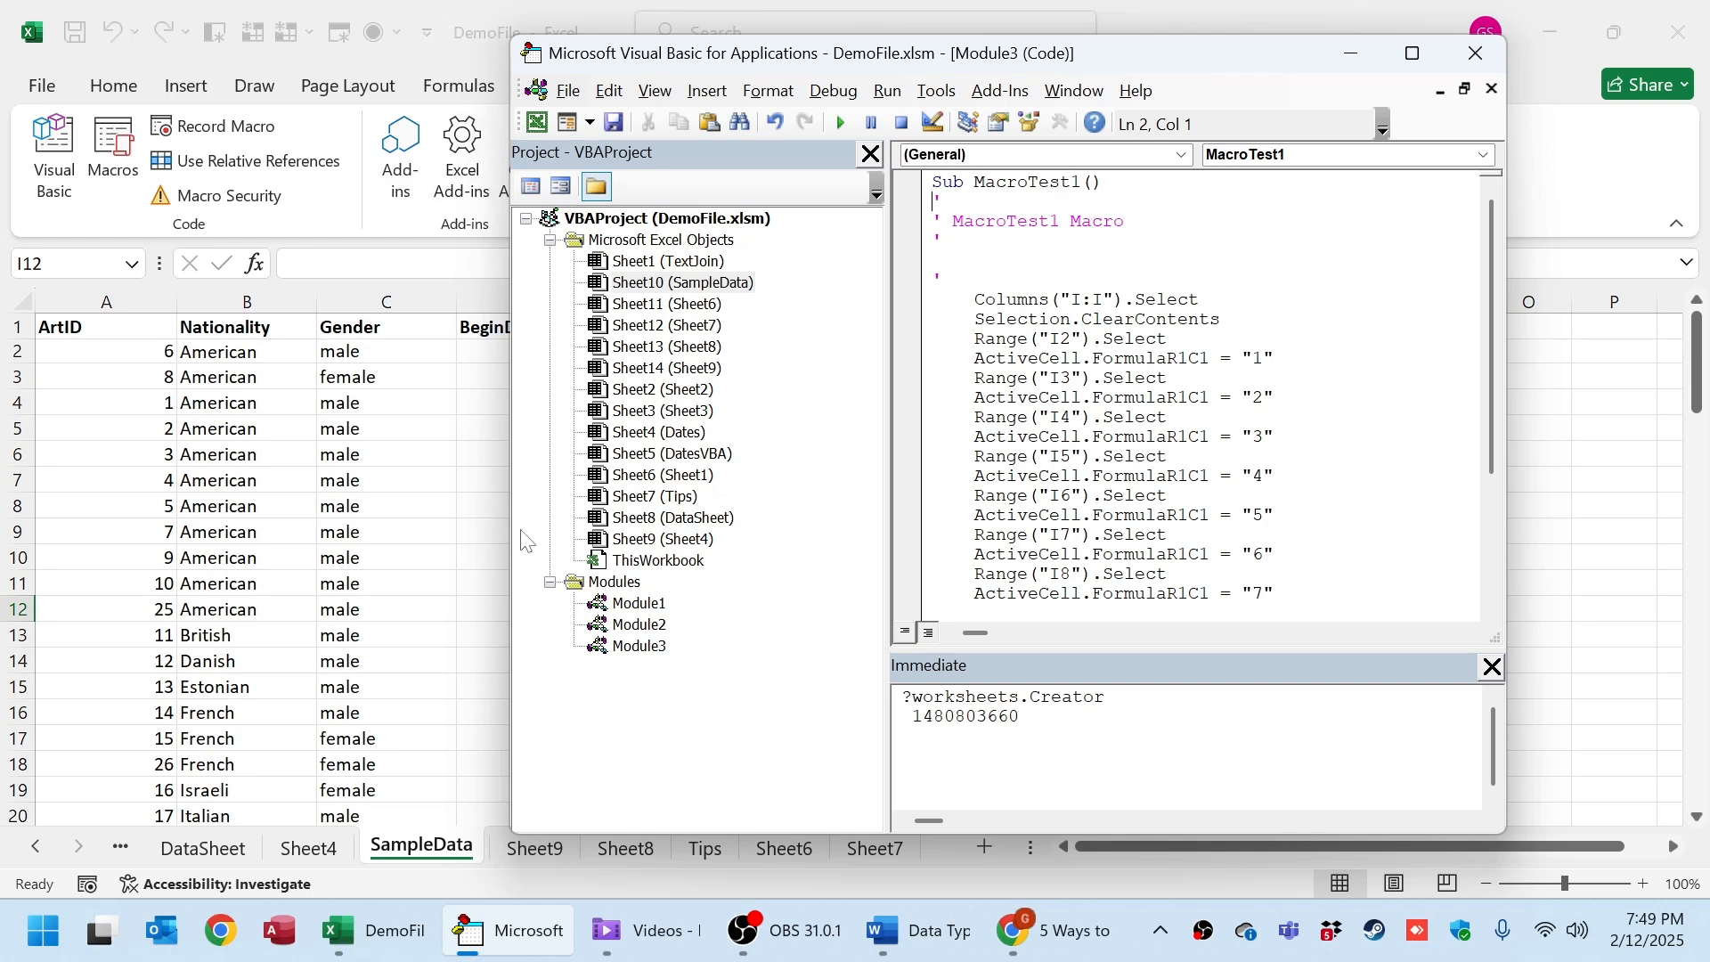
# Open Module1 and examine the RunThisCode line that writes a value directly to a cell on the Tips sheet.
pyautogui.doubleClick(640, 604)
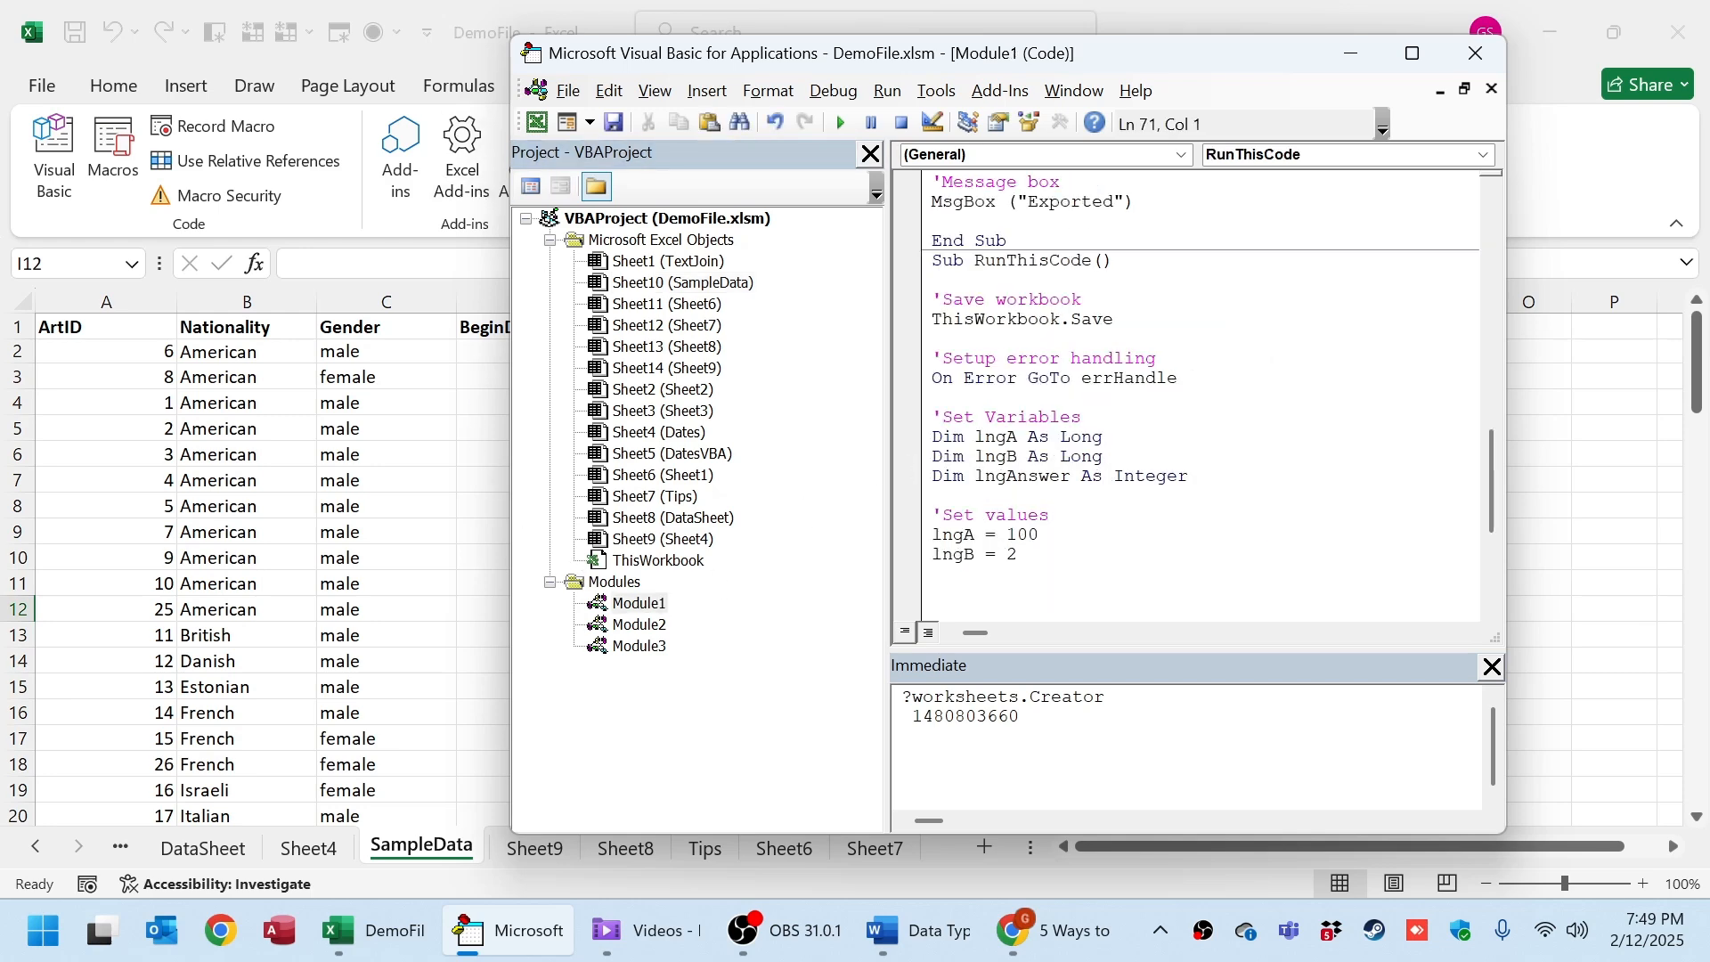
pyautogui.scroll(-5, 1198, 392)
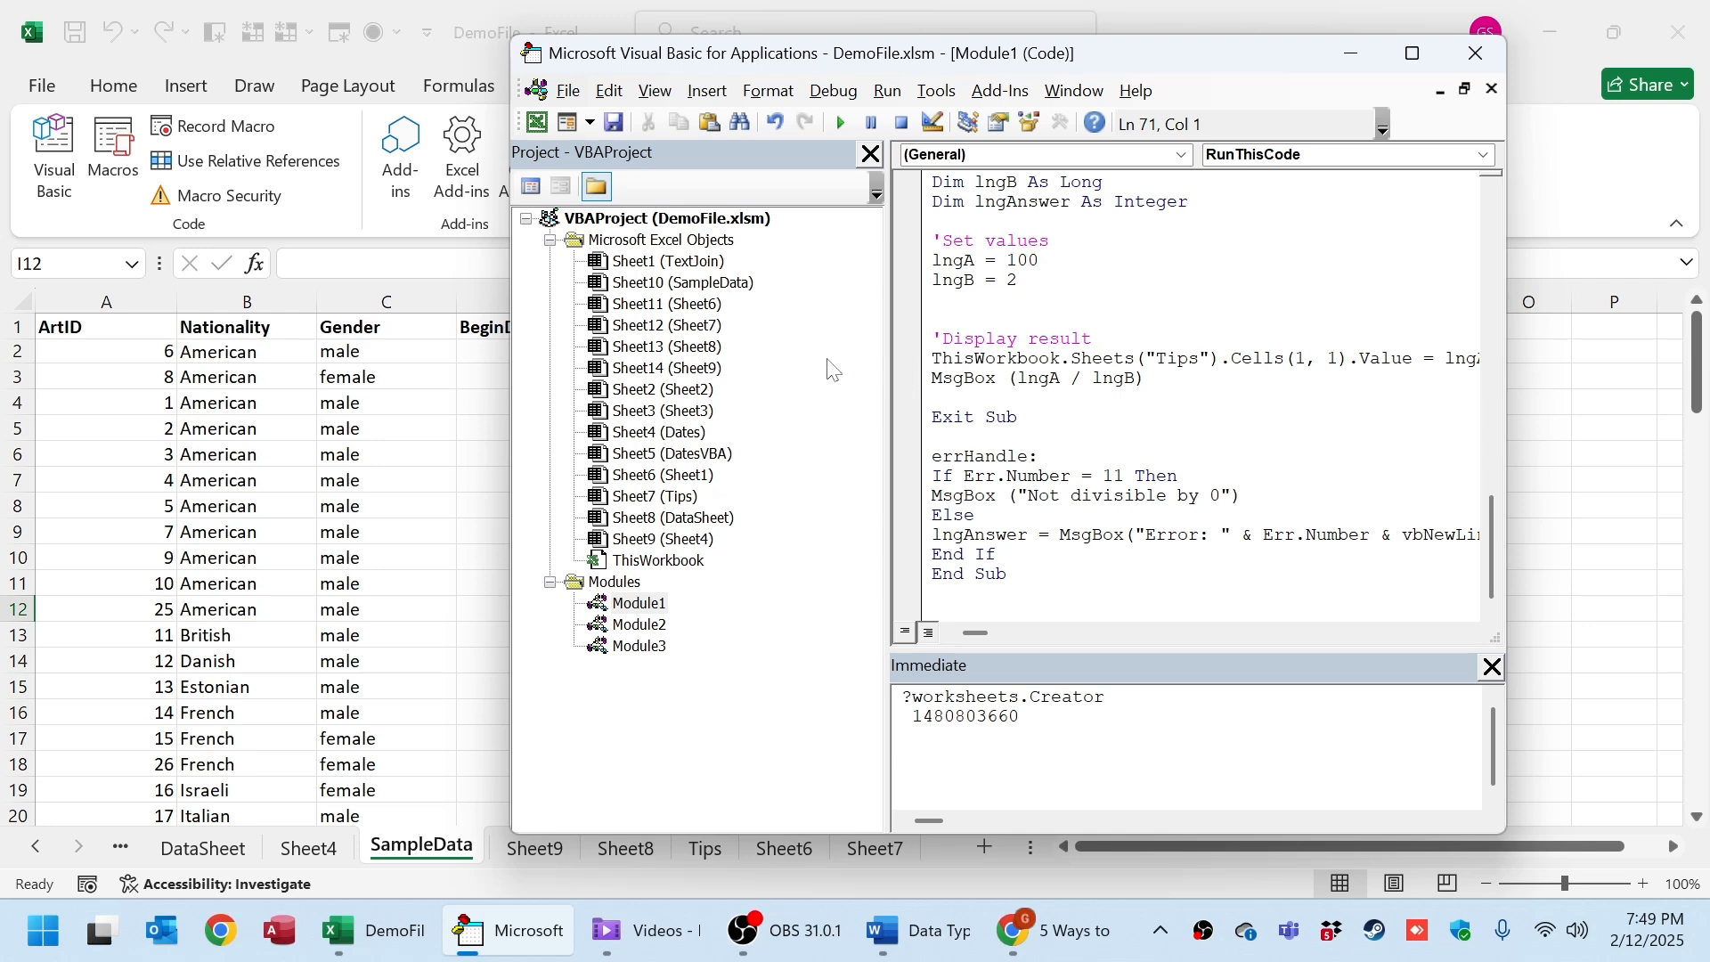
pyautogui.moveTo(888, 357); pyautogui.dragTo(784, 357)
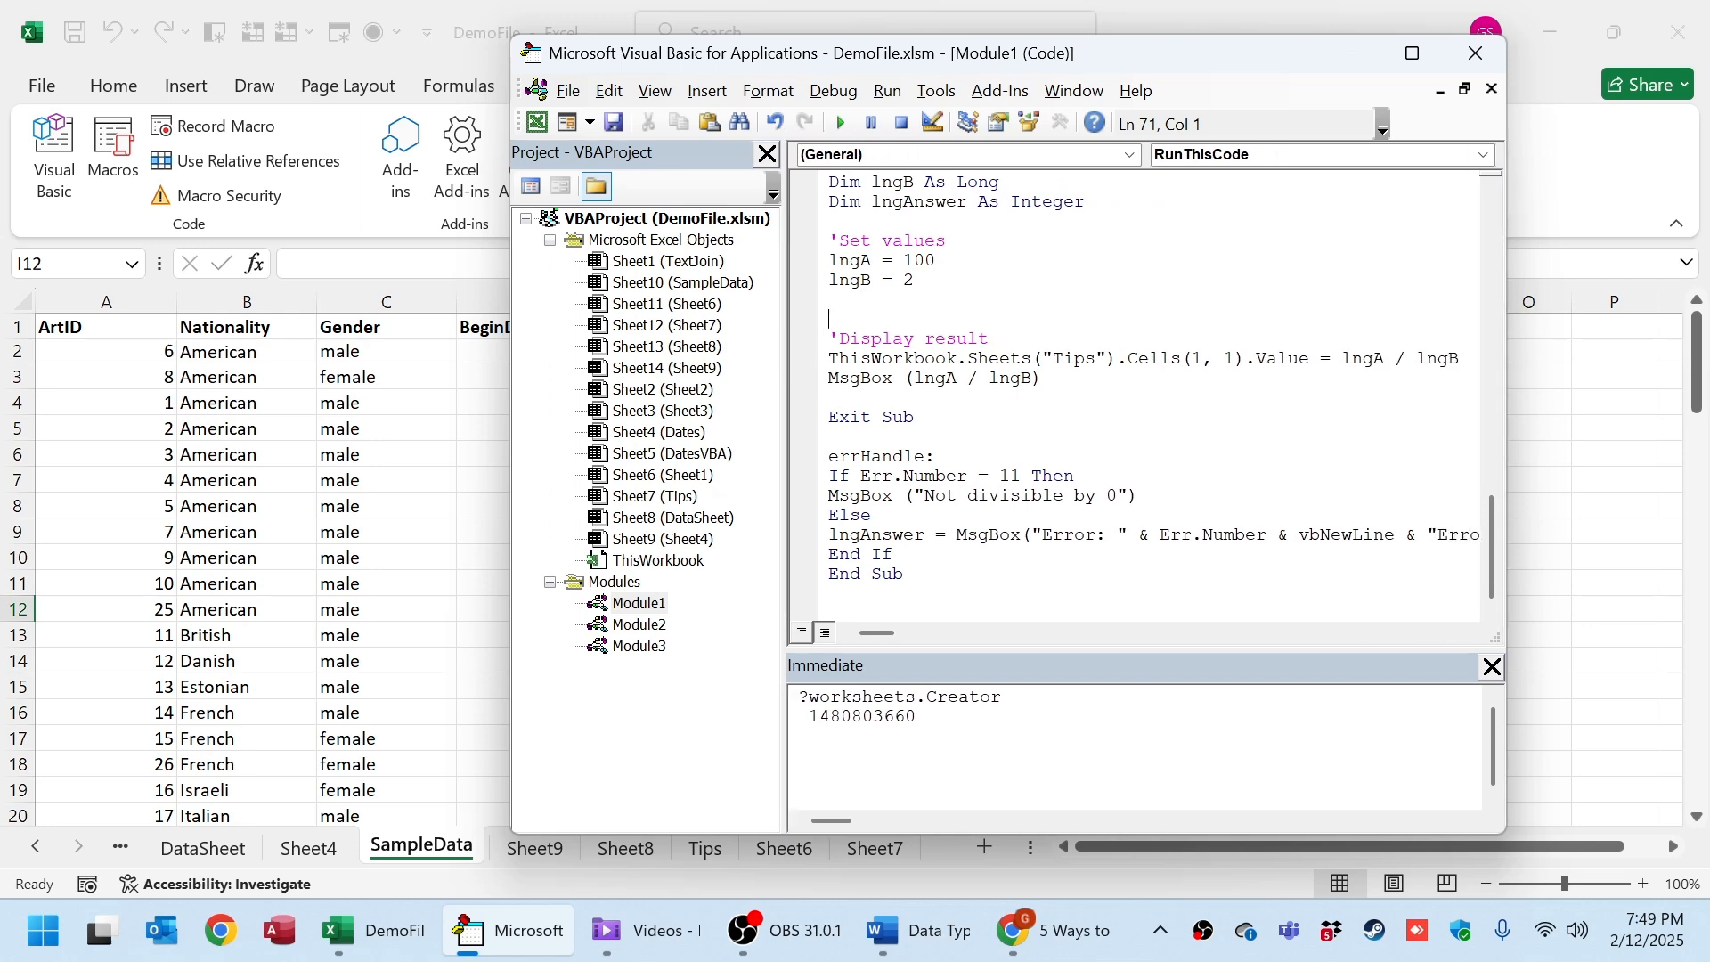
pyautogui.doubleClick(907, 359)
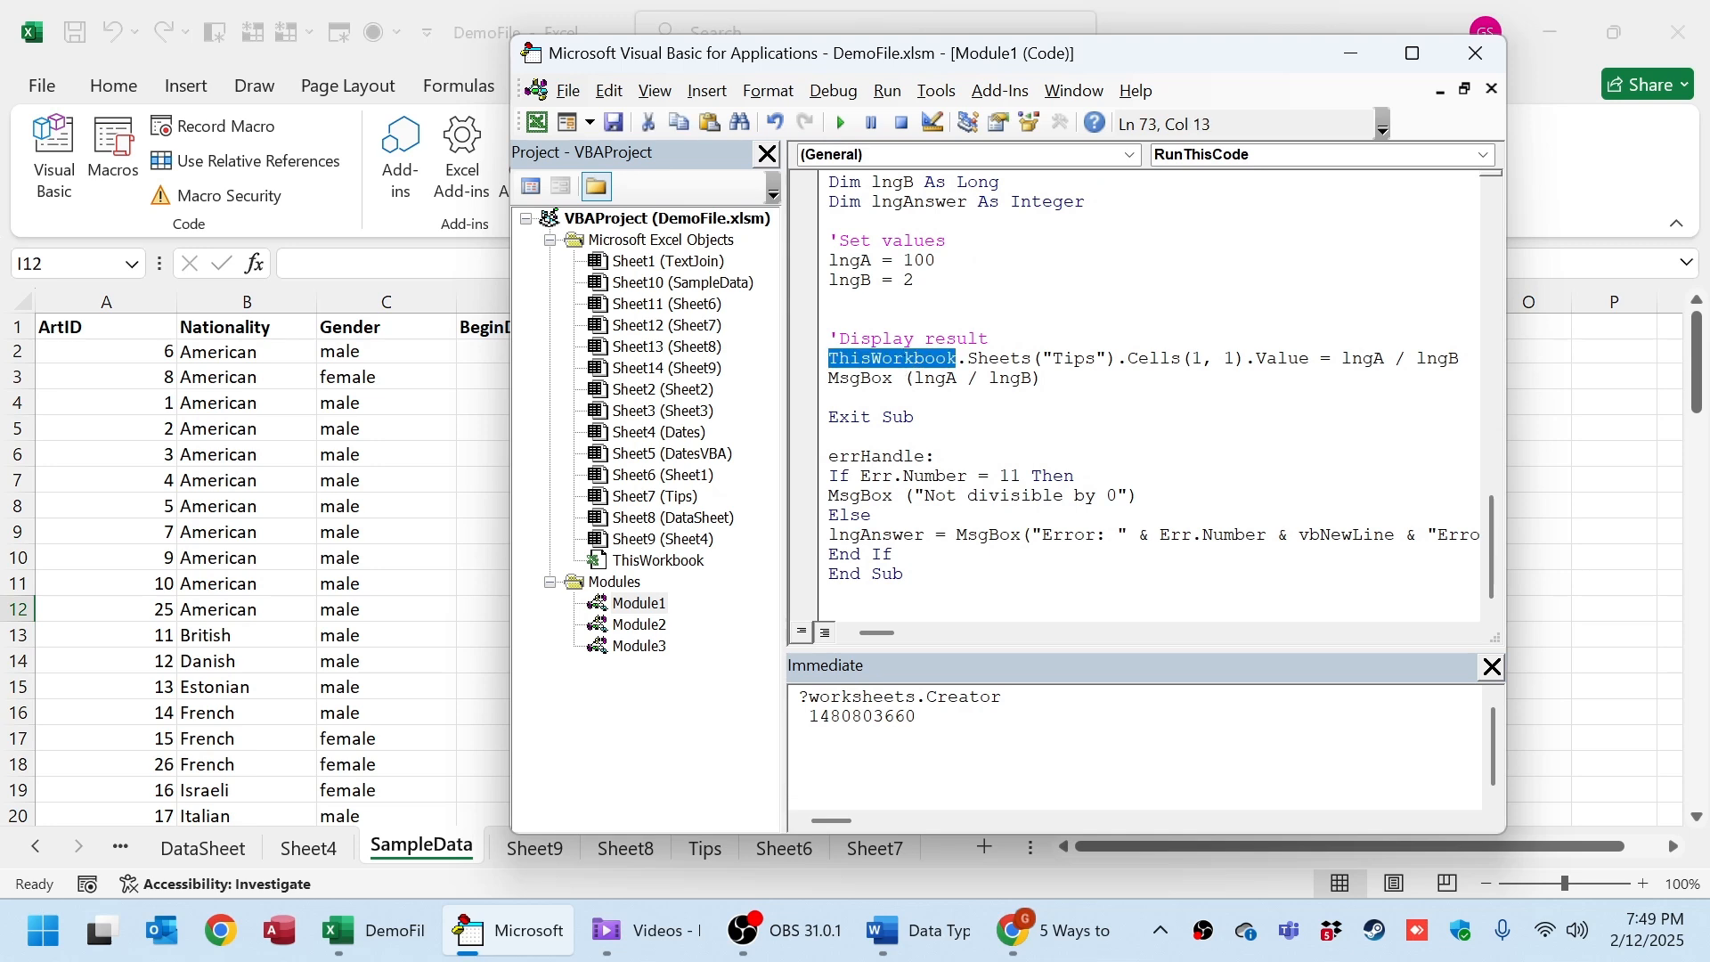
pyautogui.moveTo(1115, 358); pyautogui.dragTo(968, 358)
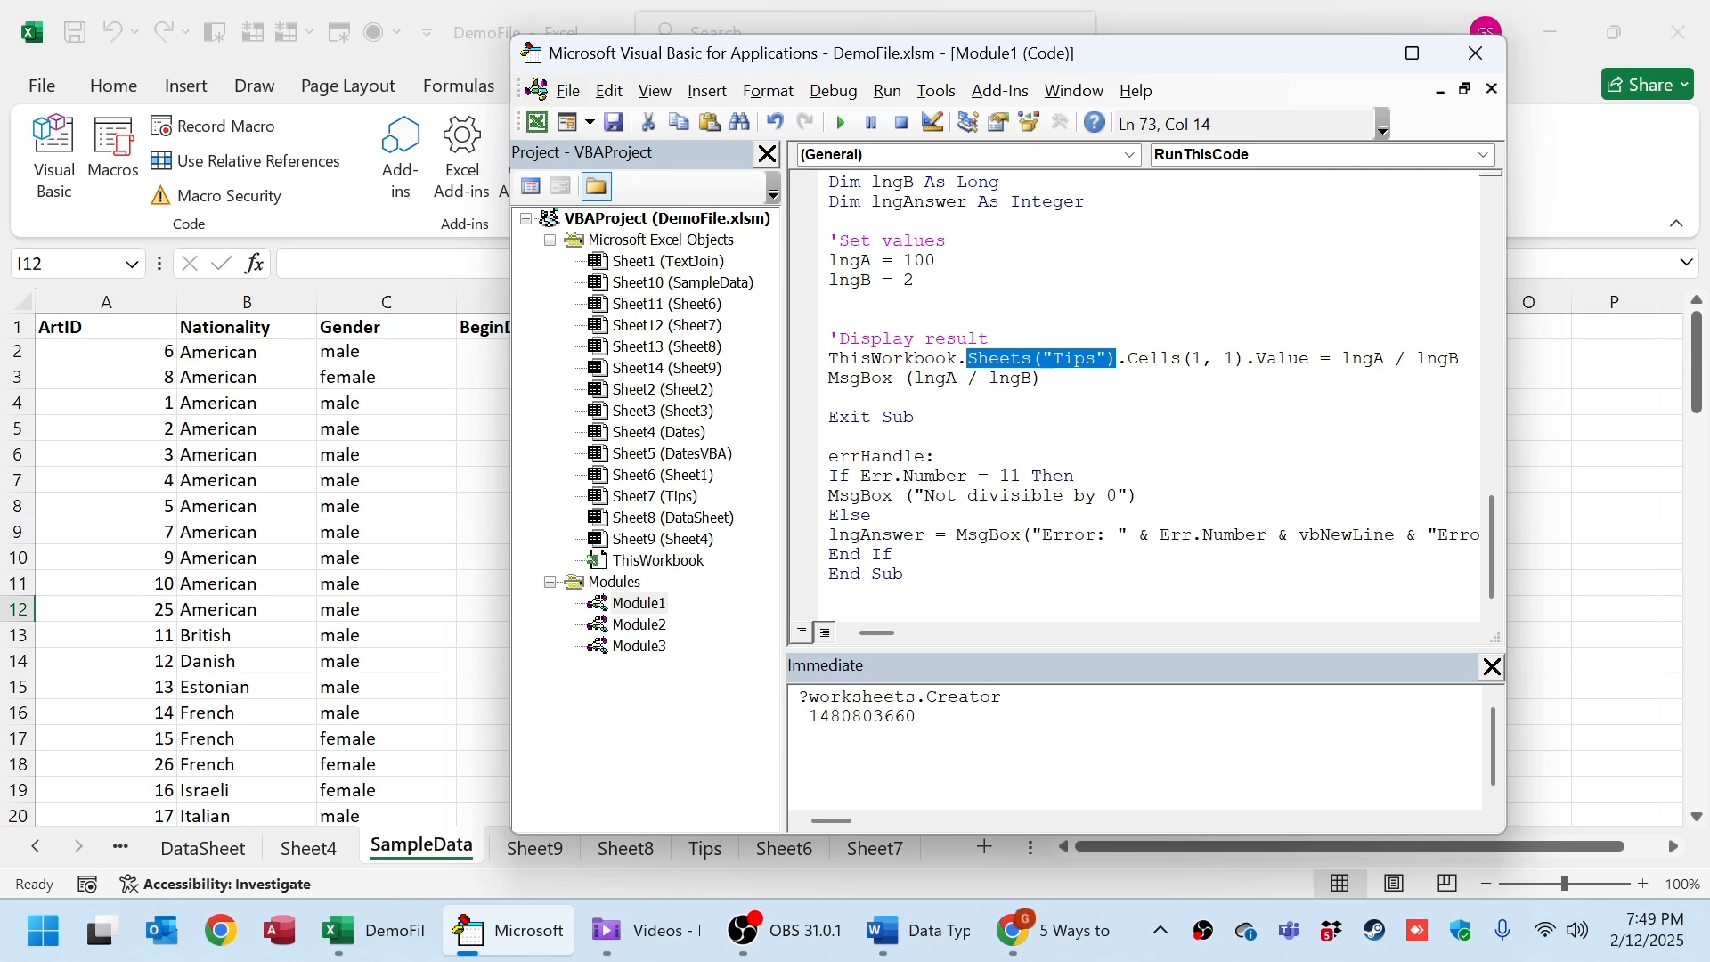
pyautogui.moveTo(1127, 358); pyautogui.dragTo(1254, 358)
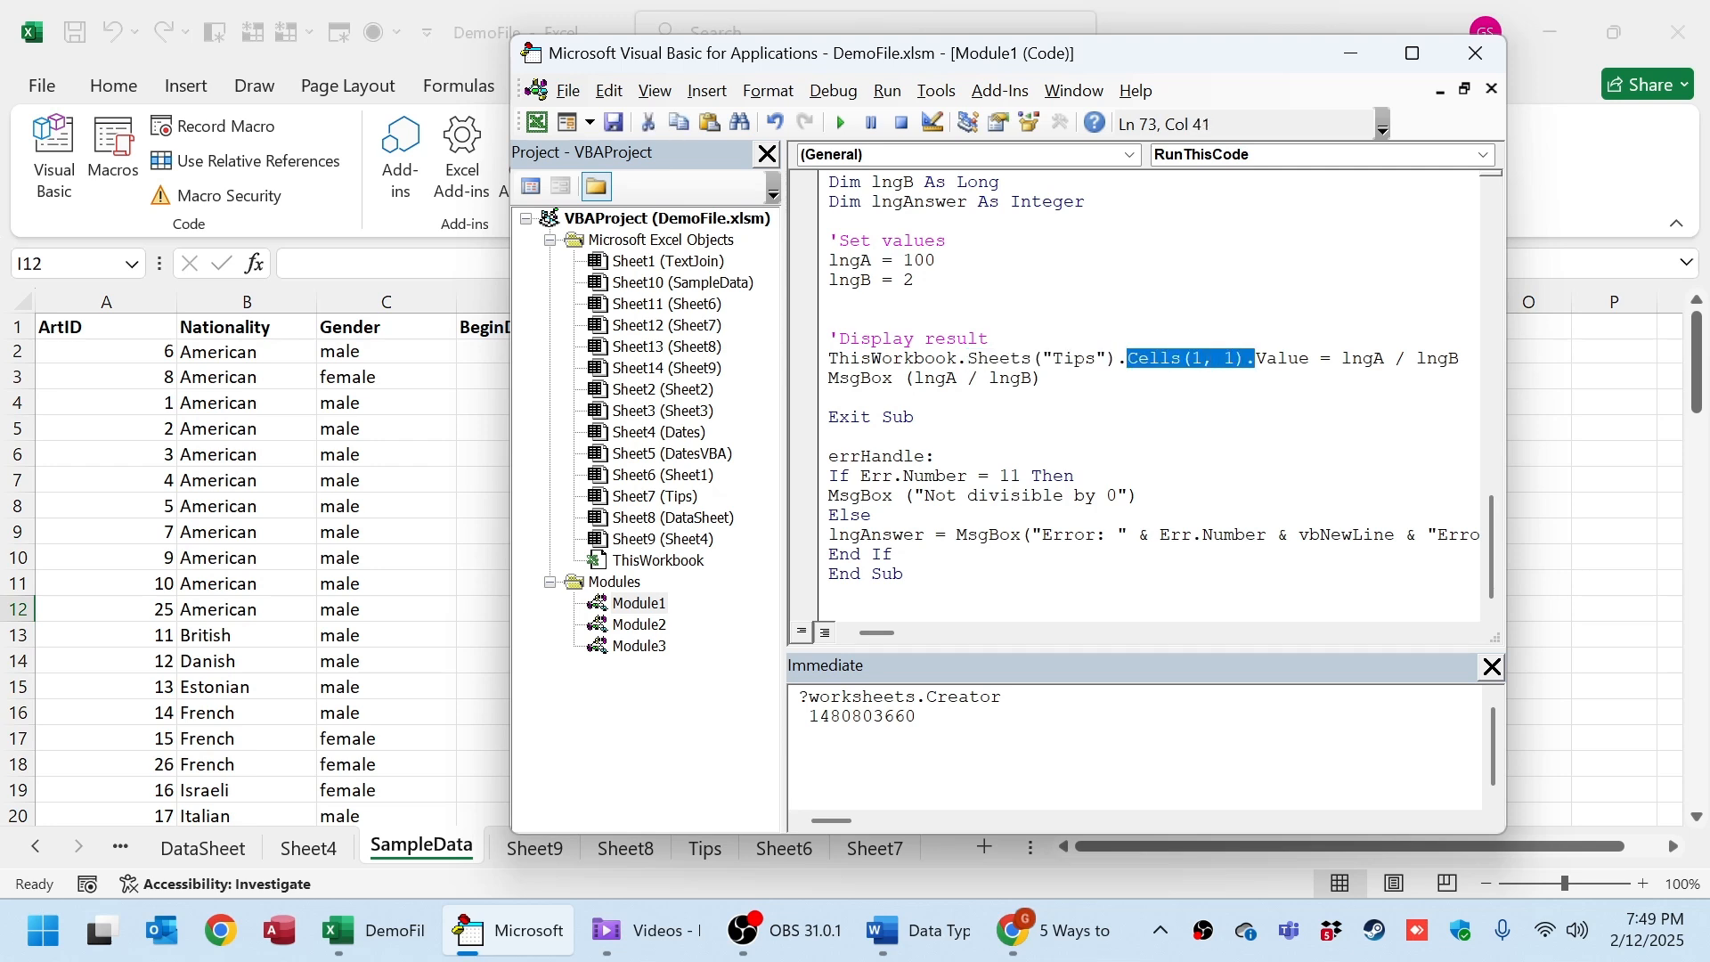
# Reopen Module3 and examine the MacroTest1 lines that select column I and clear its contents.
pyautogui.doubleClick(663, 647)
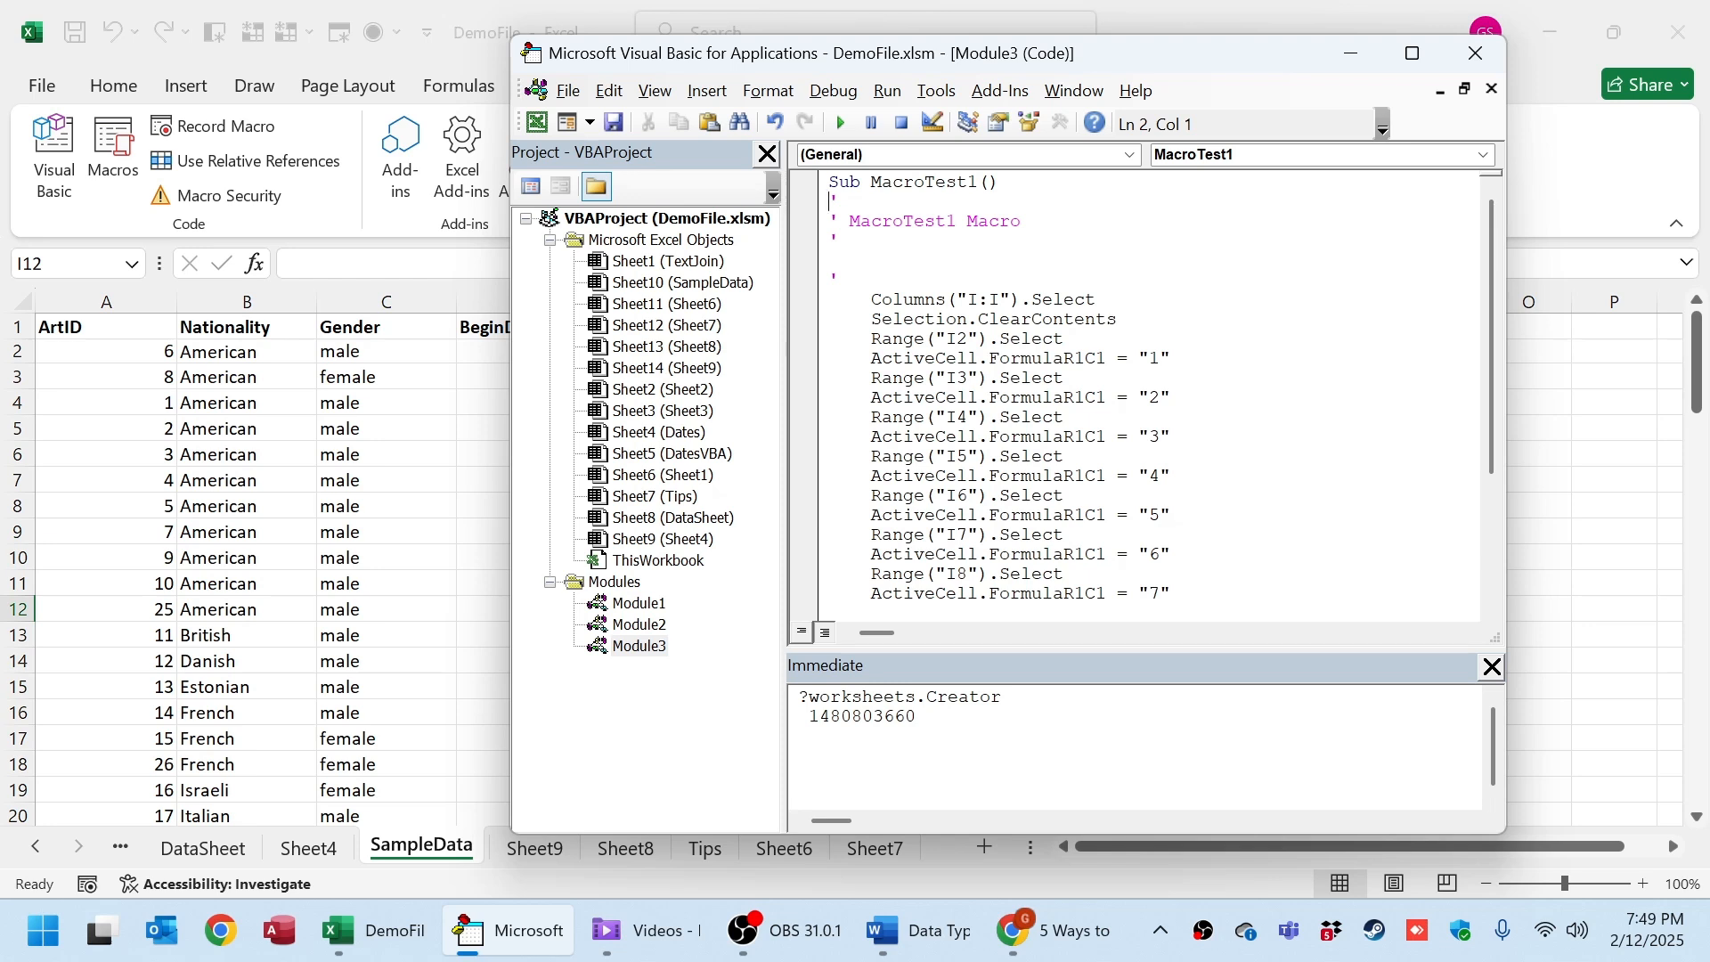
pyautogui.moveTo(891, 299); pyautogui.dragTo(1096, 299)
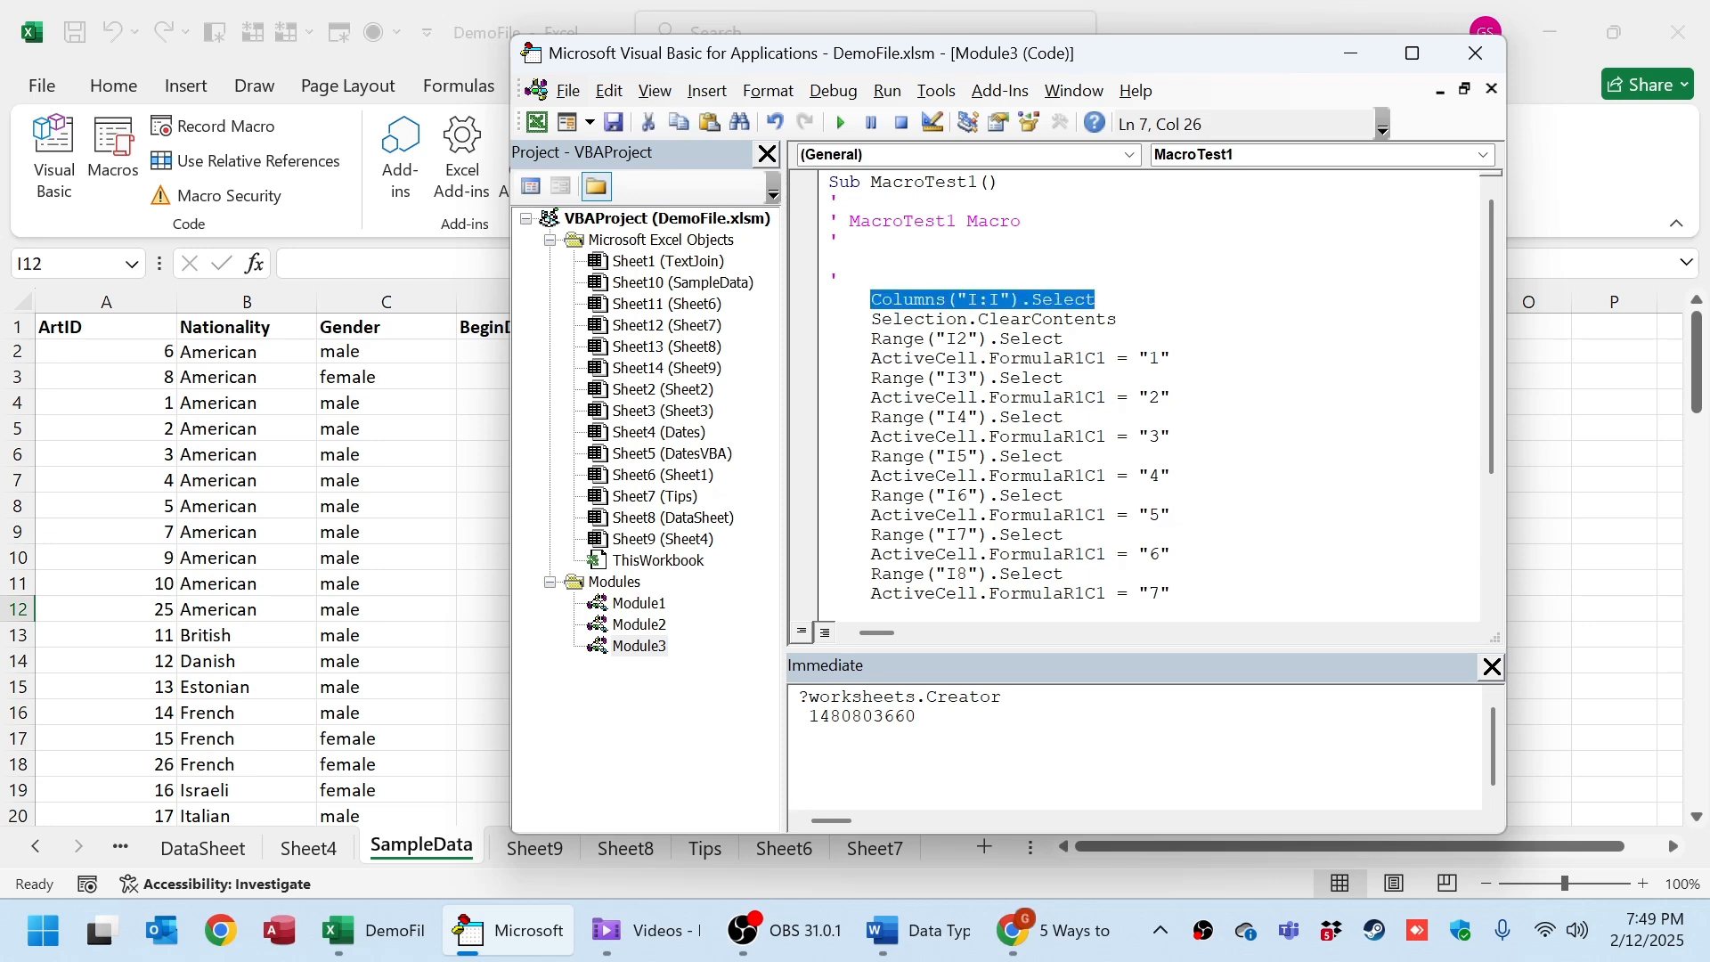
pyautogui.moveTo(871, 319); pyautogui.dragTo(1075, 319)
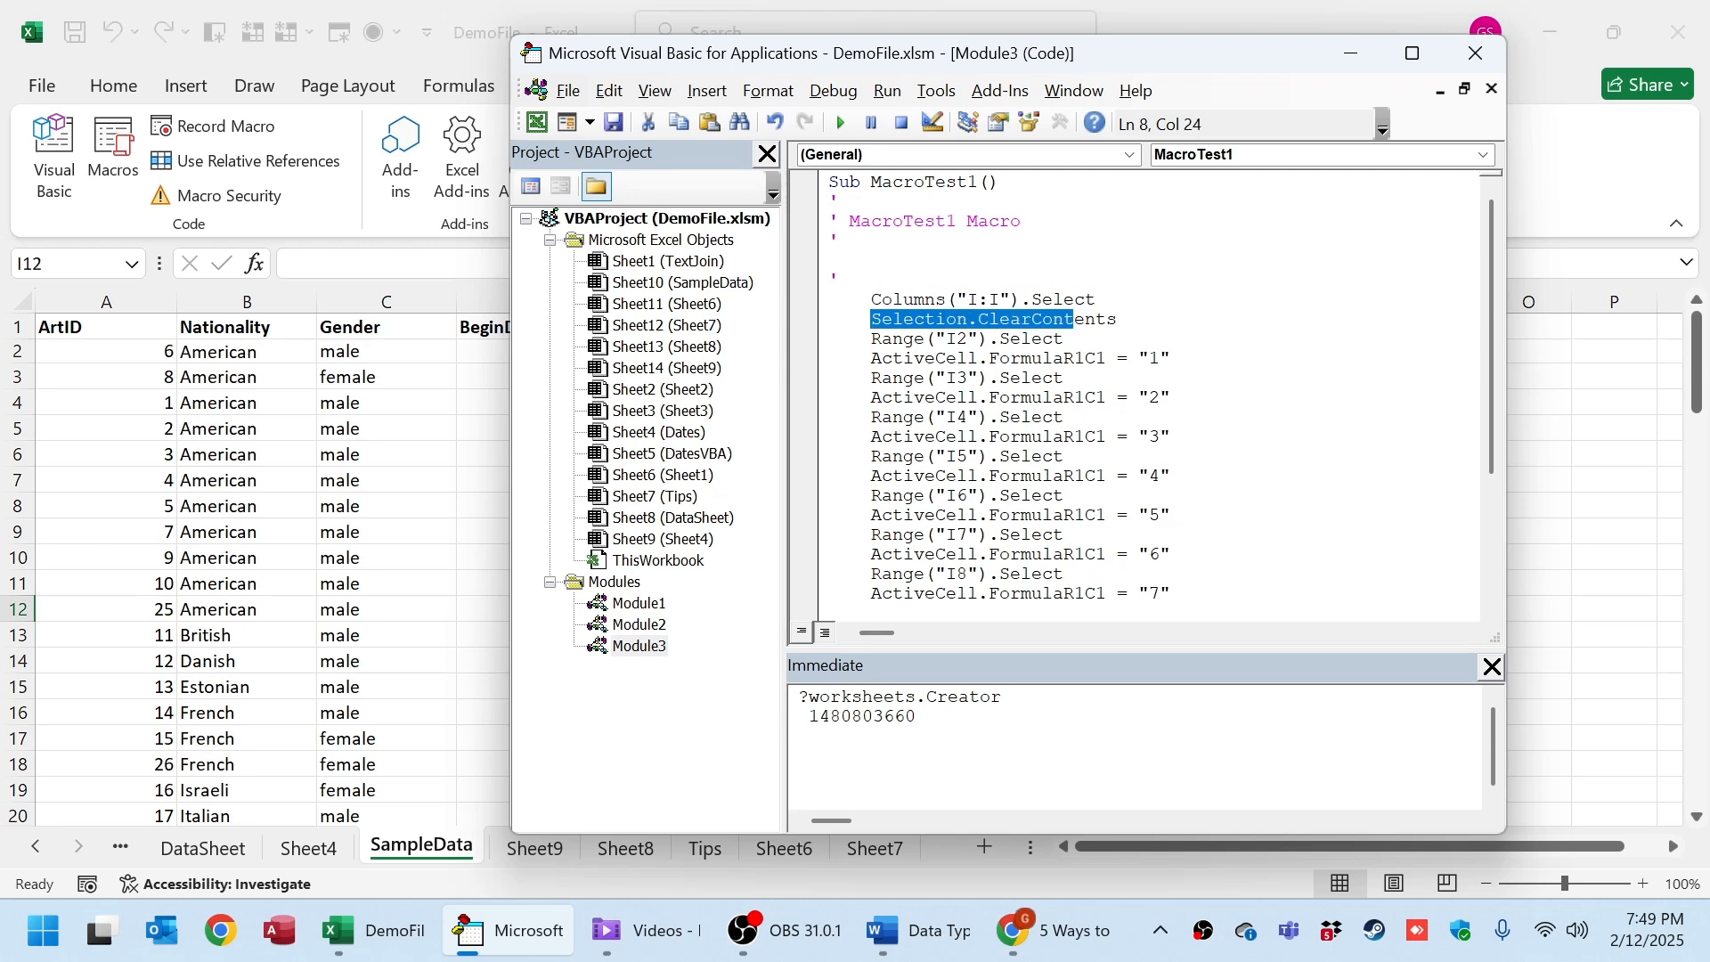
# Try to merge the Columns("I:I").Select and Selection.ClearContents lines into a single statement.
pyautogui.click(926, 320)
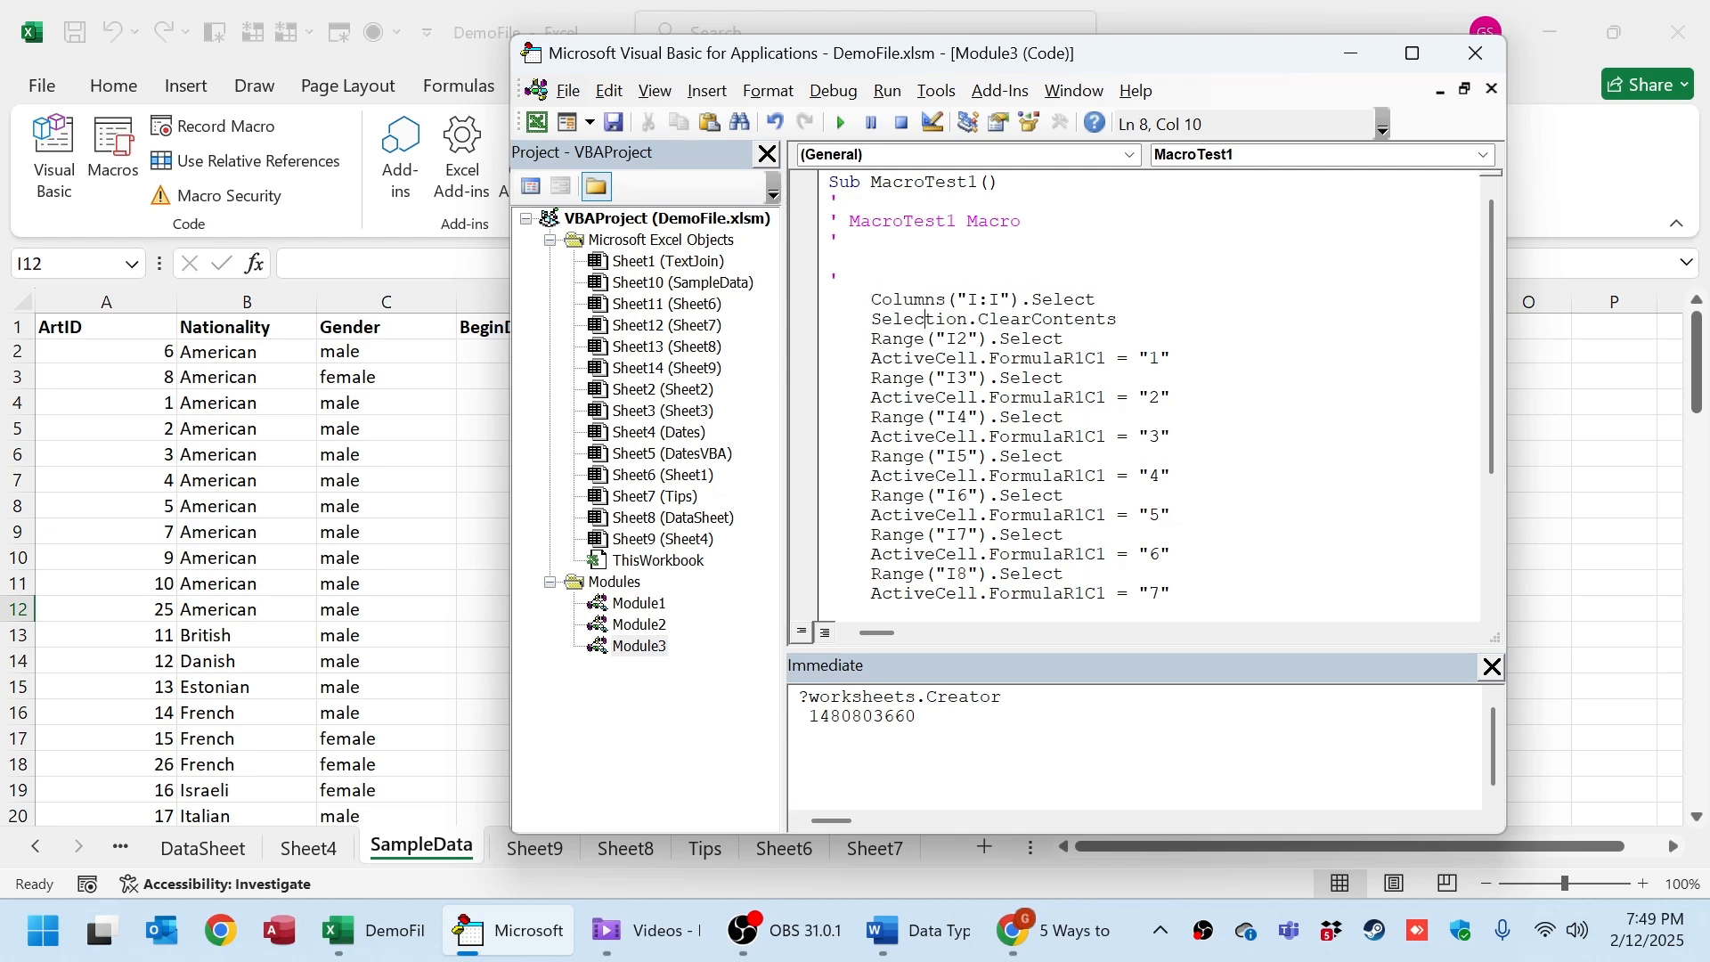
pyautogui.doubleClick(926, 319)
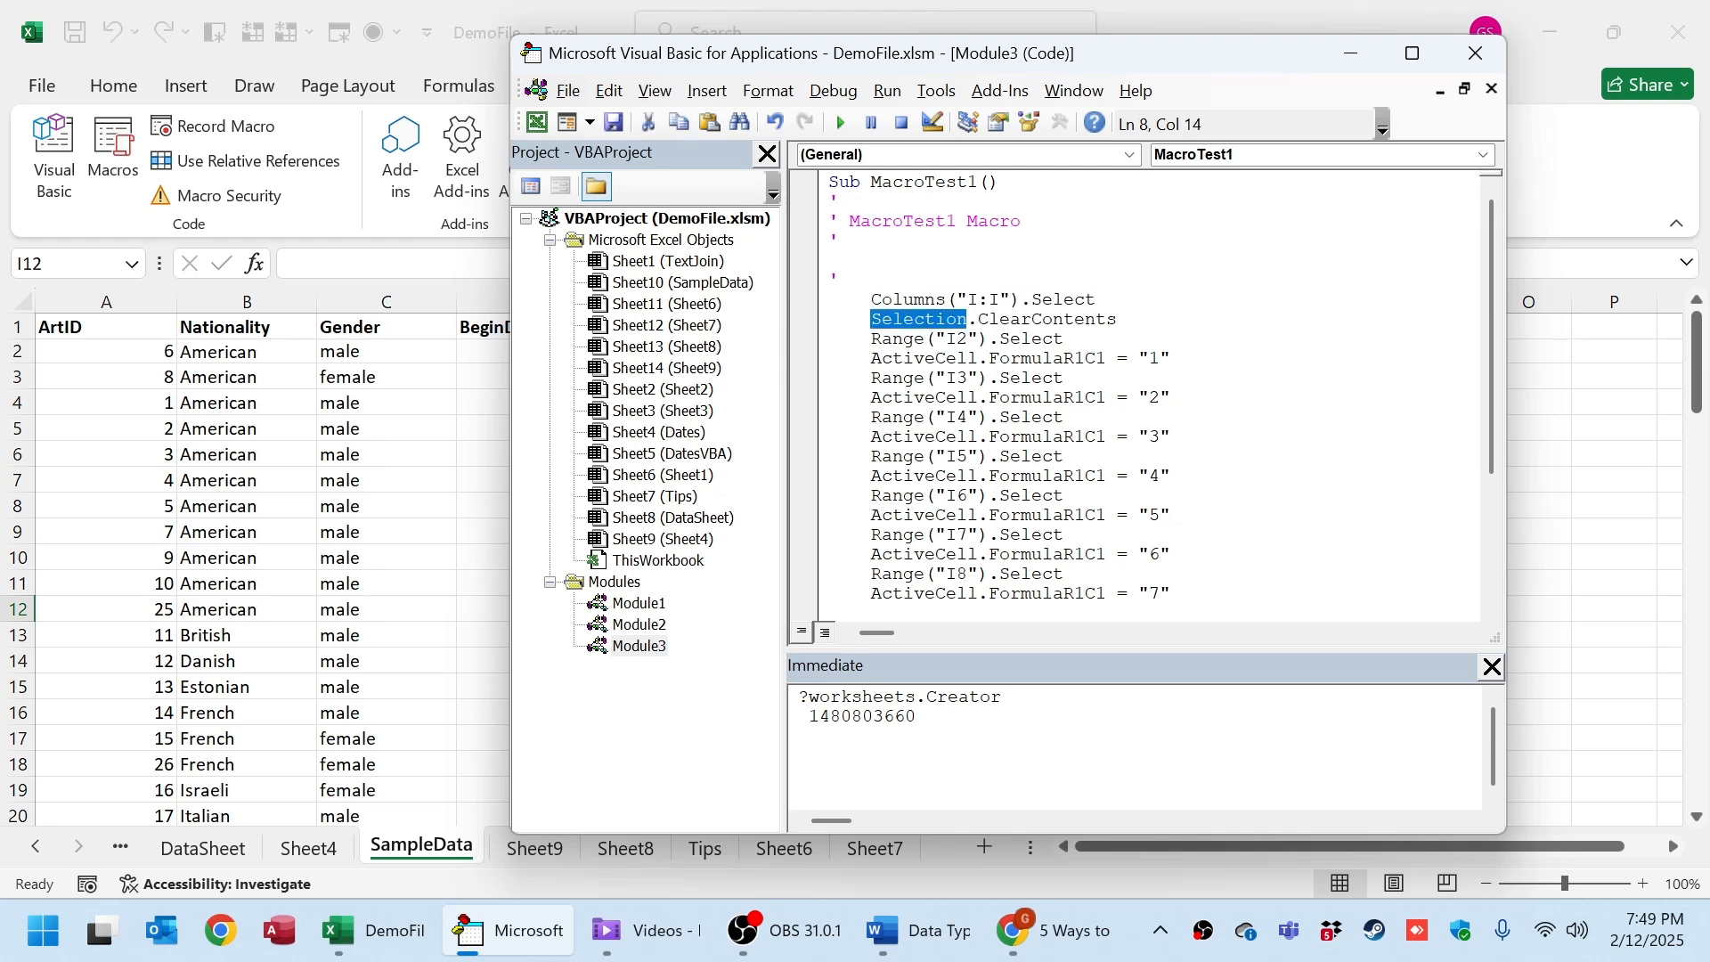
pyautogui.press('BackSpace')
pyautogui.press('BackSpace')
pyautogui.press('BackSpace')
pyautogui.press('BackSpace')
pyautogui.press('BackSpace')
pyautogui.press('BackSpace')
pyautogui.press('BackSpace')
pyautogui.press('BackSpace')
pyautogui.press('BackSpace')
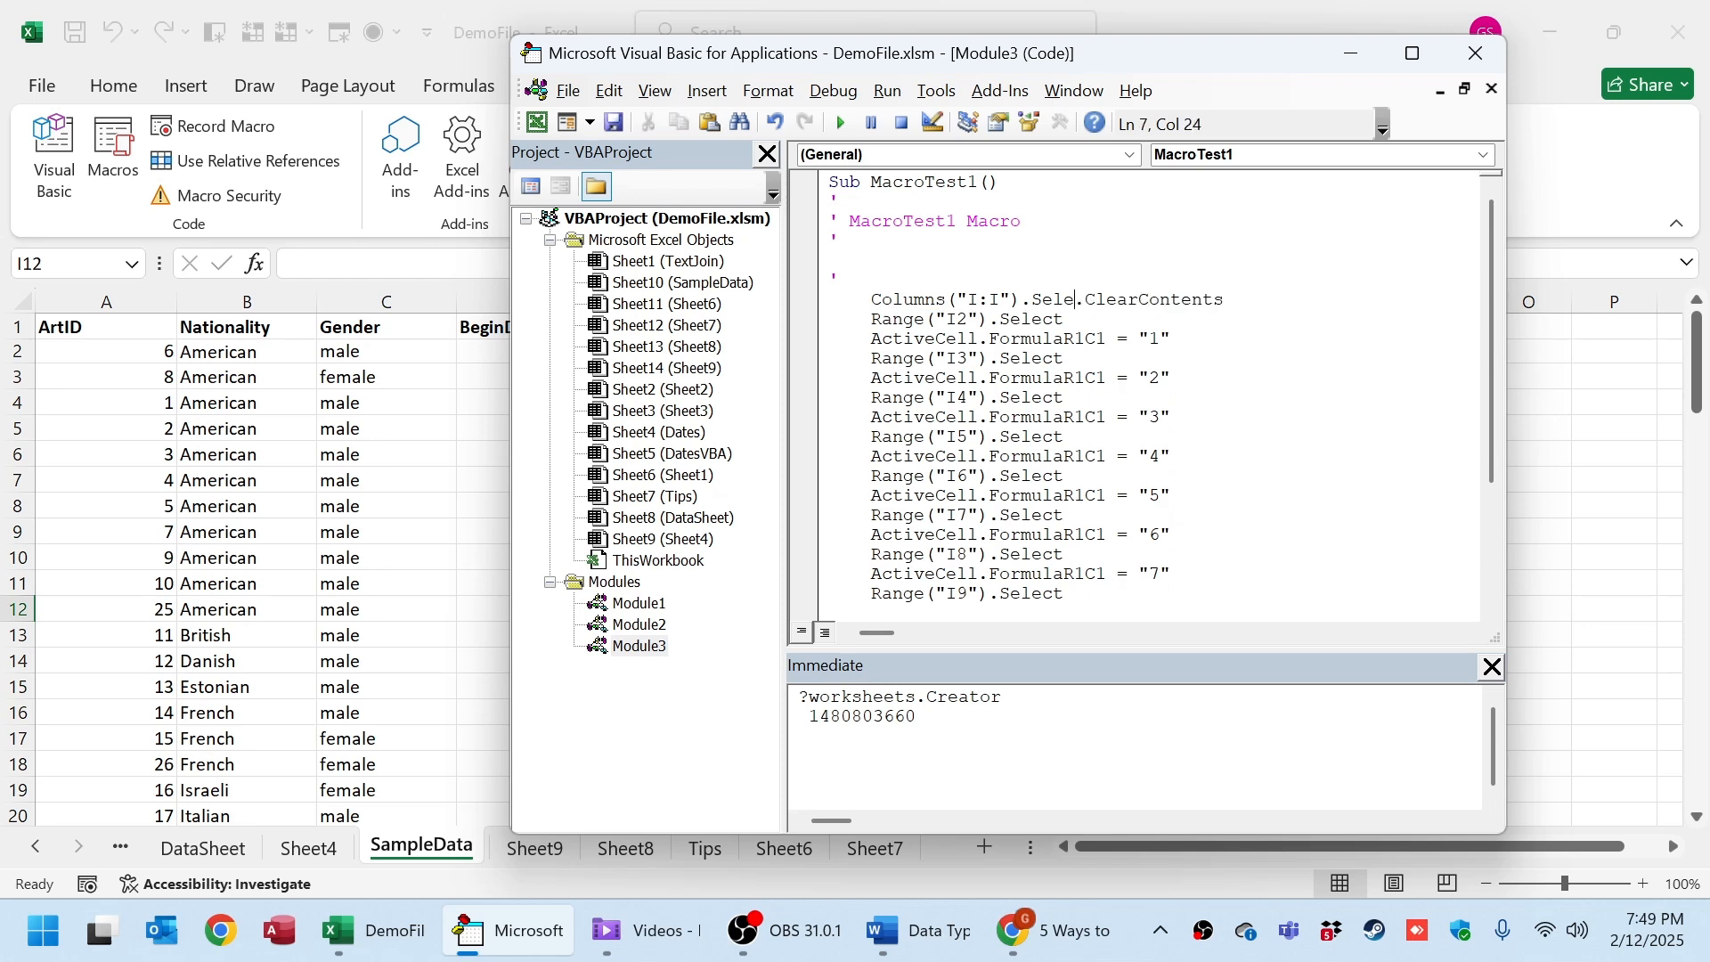
pyautogui.press('BackSpace')
pyautogui.hotkey('ctrl', 'z')
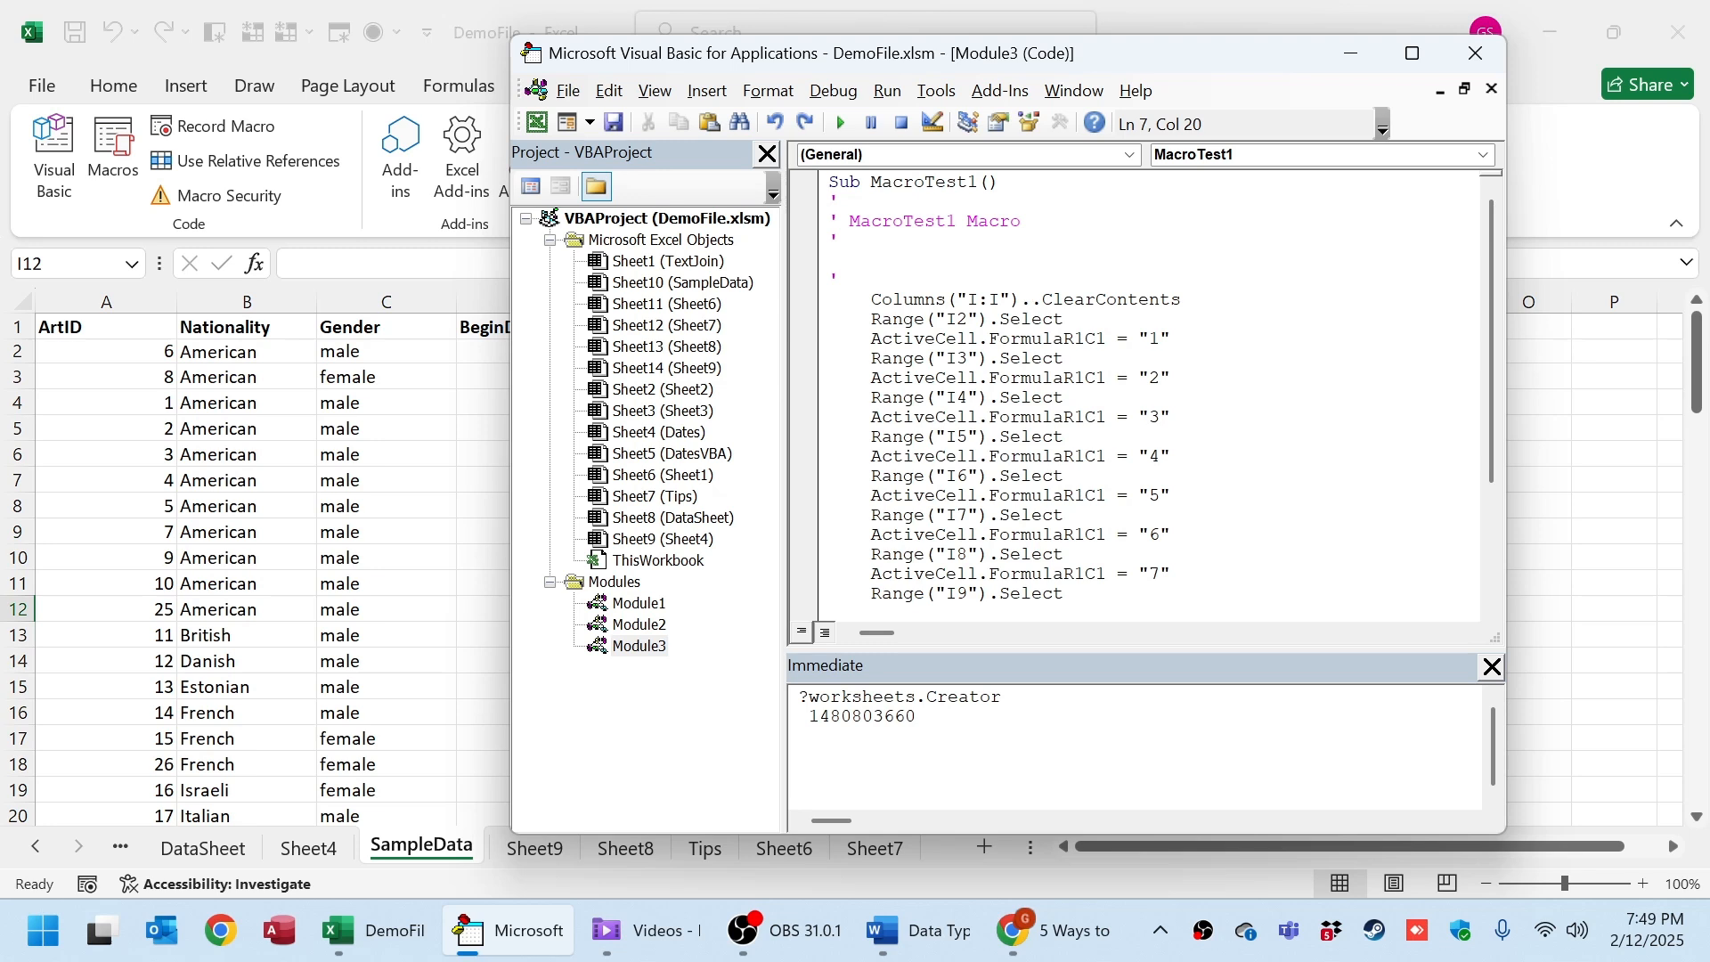
pyautogui.write('Select')
pyautogui.press('Return')
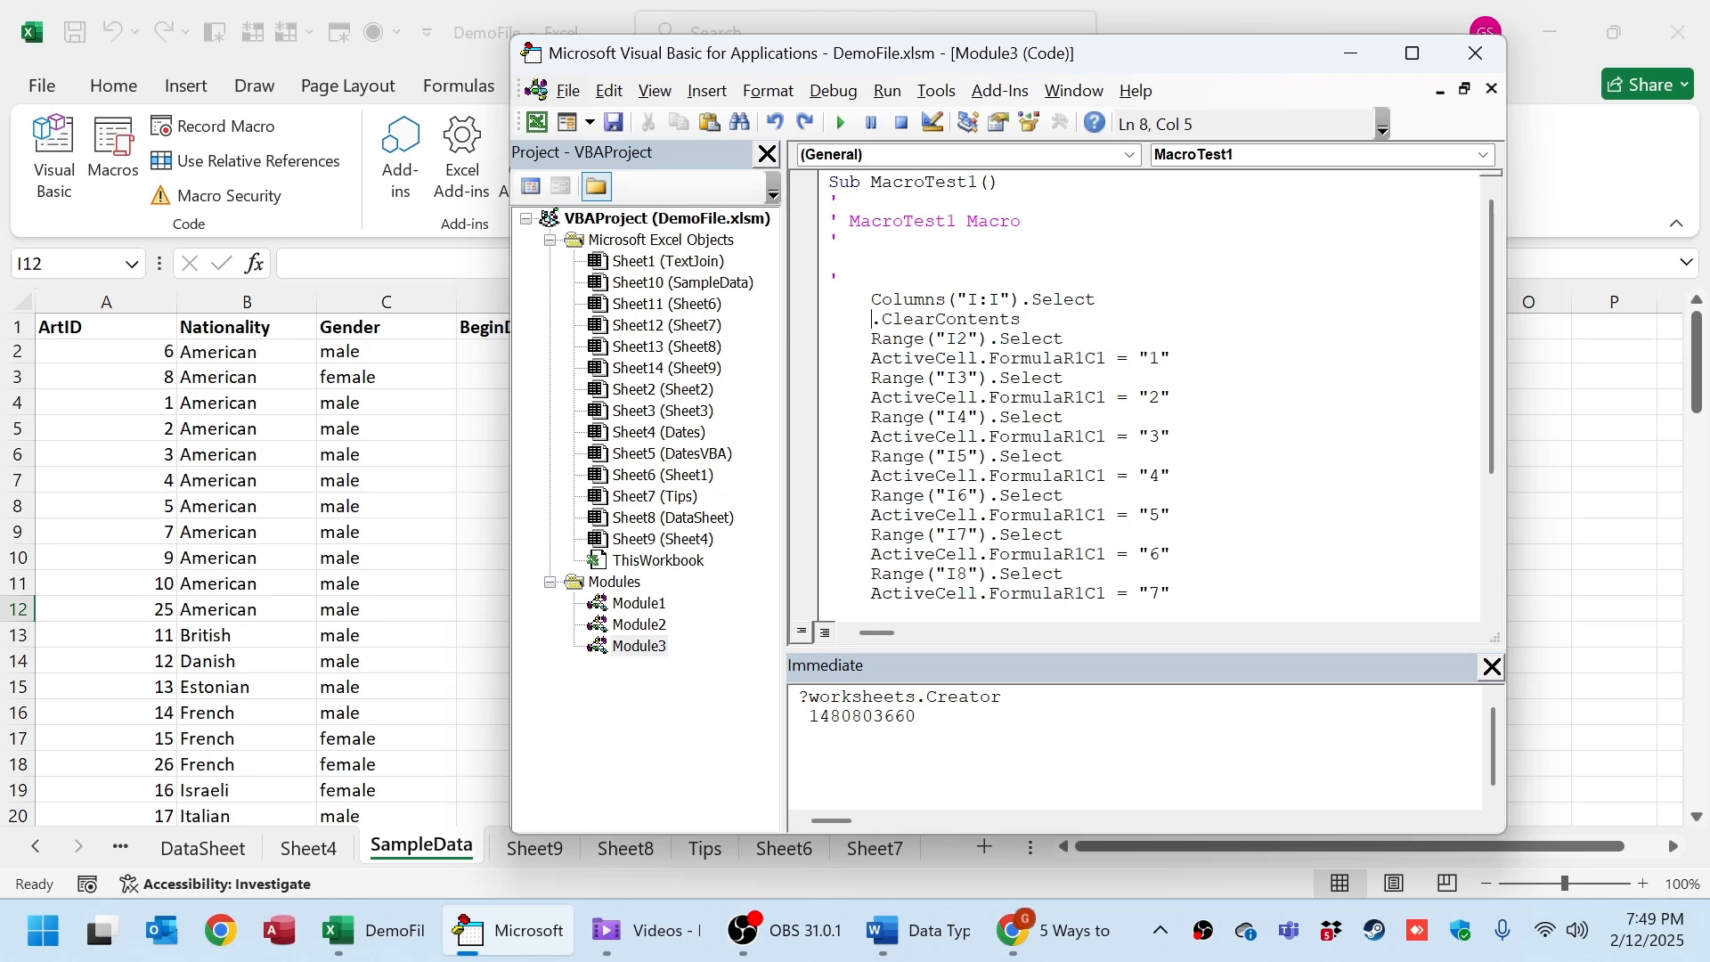
pyautogui.hotkey('ctrl', 'z')
pyautogui.hotkey('ctrl', 'z')
pyautogui.scroll(3, 1136, 392)
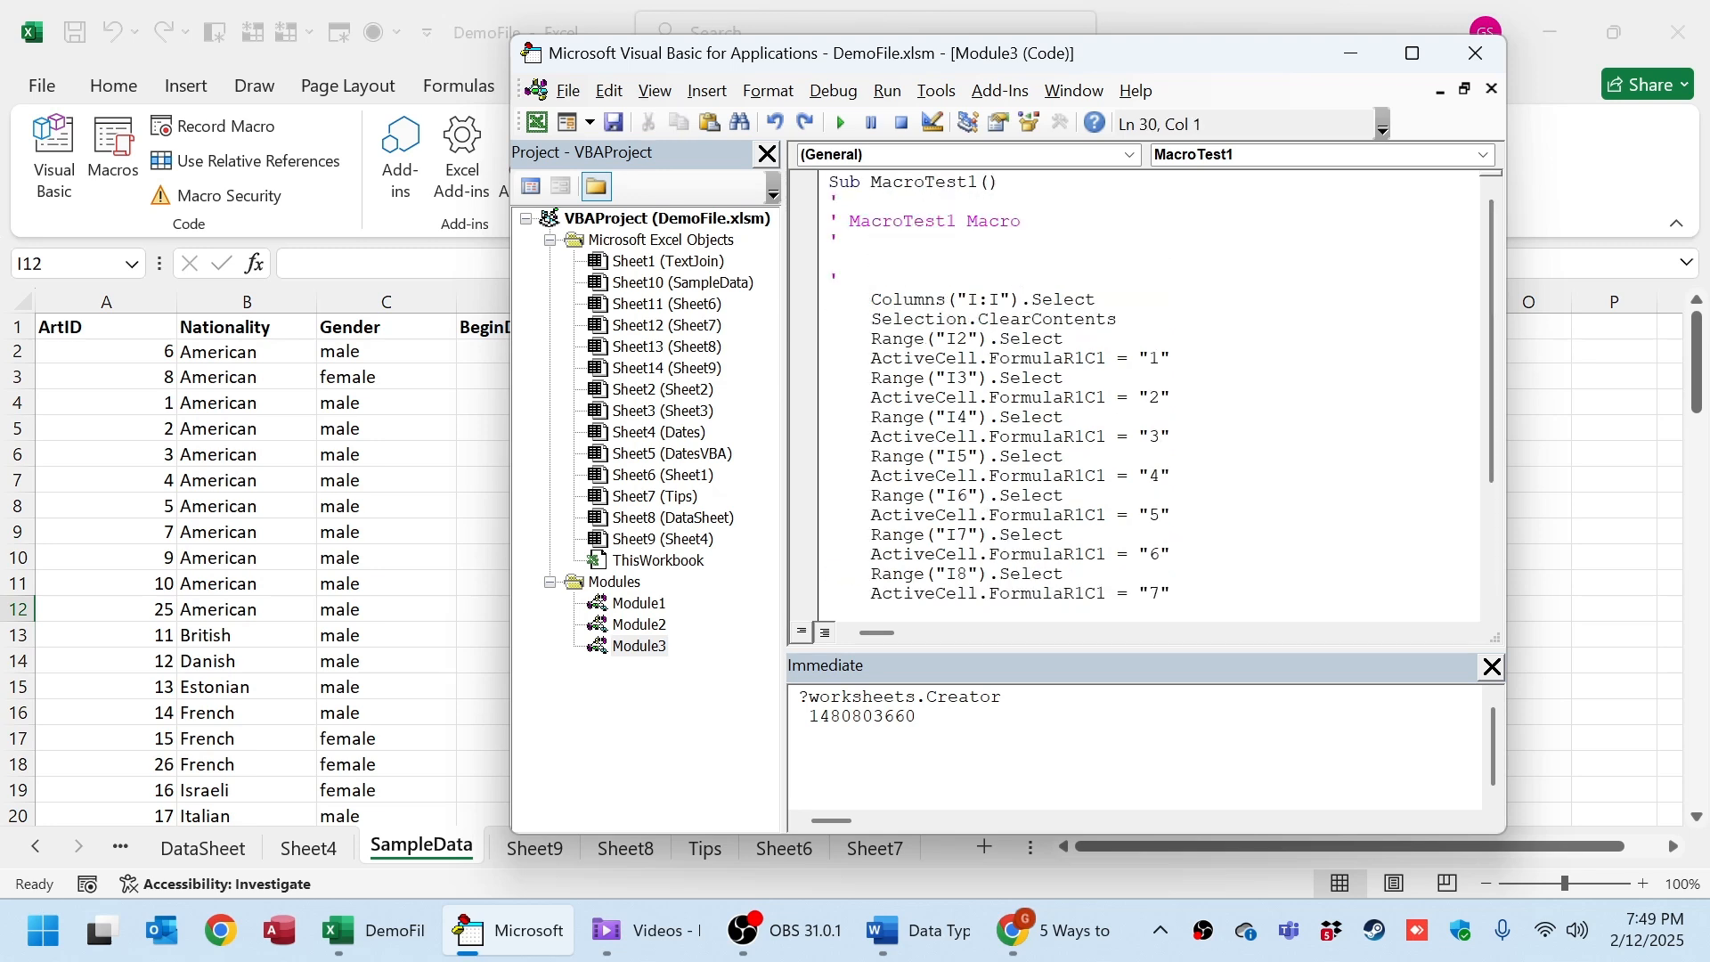
# Duplicate the Columns("I:I").Select and Selection.ClearContents lines above the originals in MacroTest1.
pyautogui.moveTo(1119, 320); pyautogui.dragTo(721, 292)
pyautogui.hotkey('ctrl', 'c')
pyautogui.press('Down')
pyautogui.press('Up')
pyautogui.press('Up')
pyautogui.press('Return')
pyautogui.press('Down')
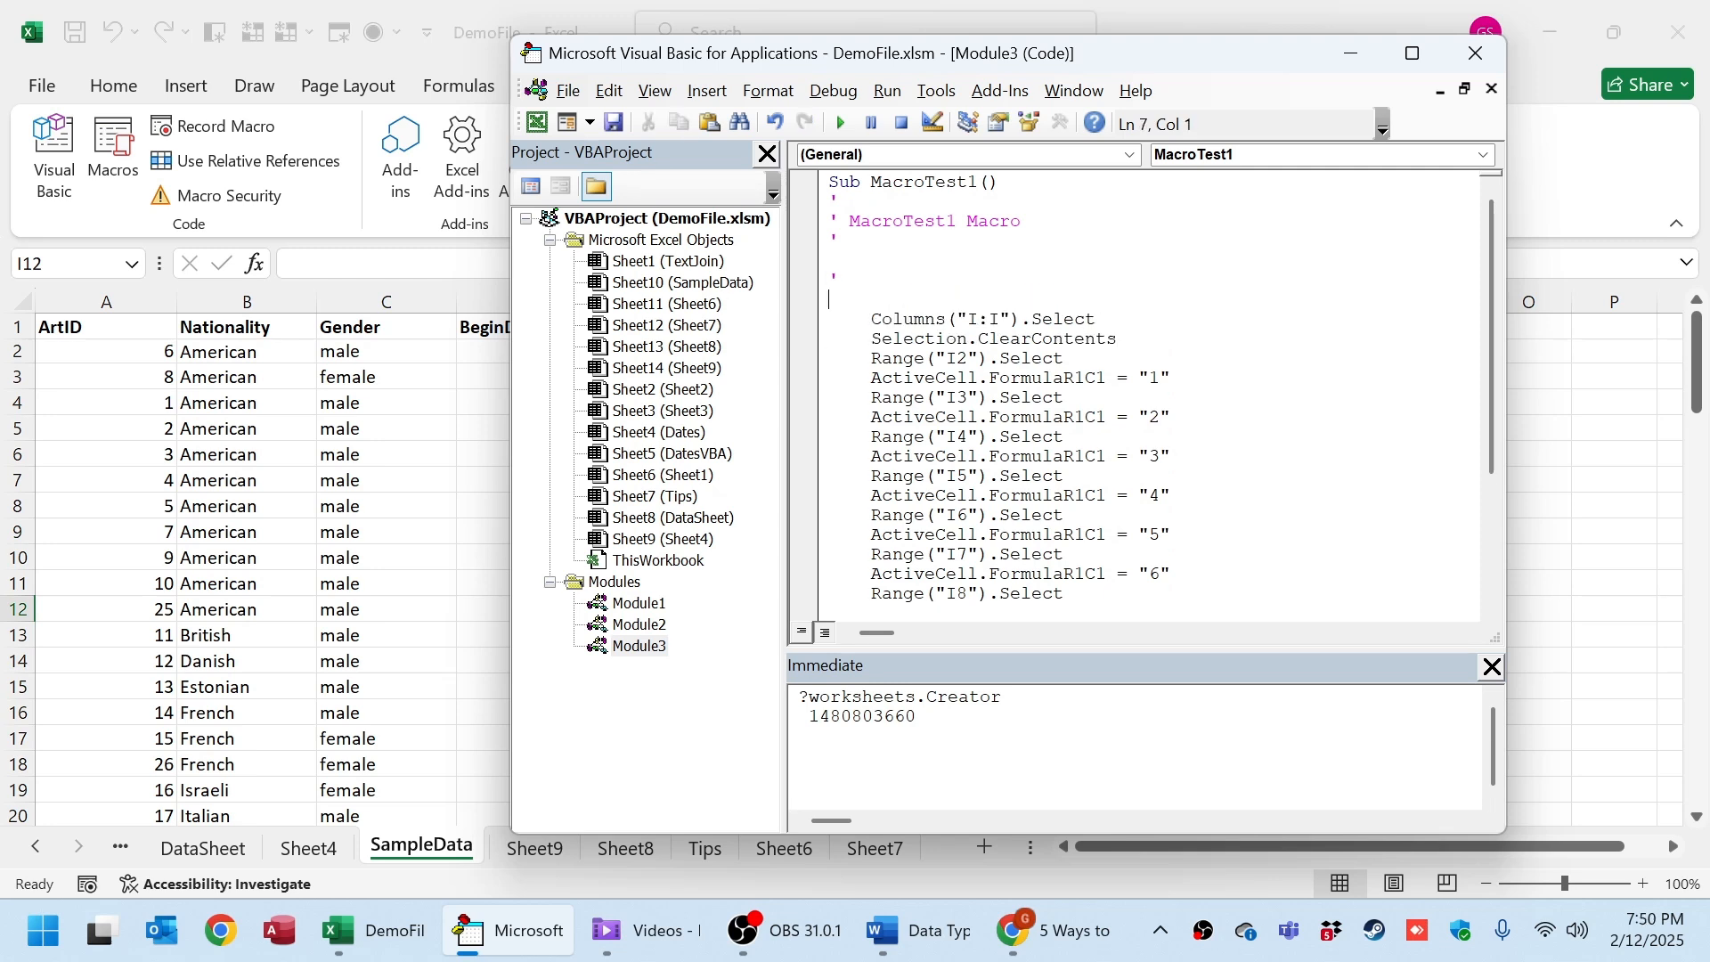
pyautogui.hotkey('ctrl', 'v')
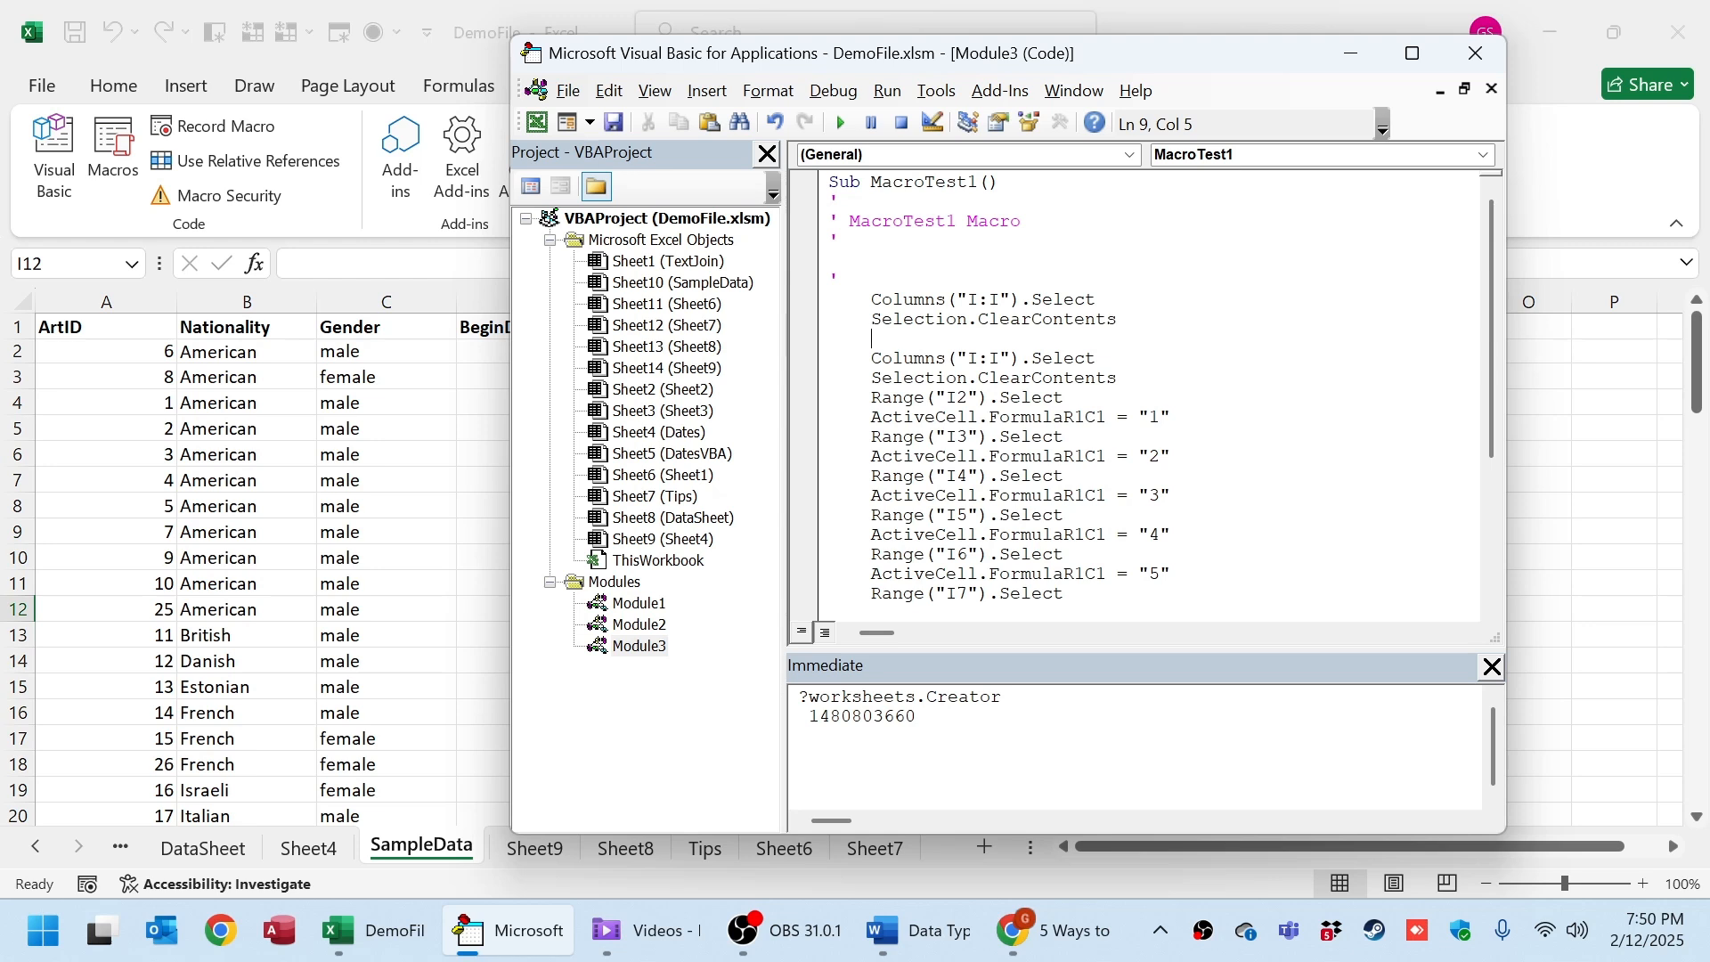
# Merge the two copied lines into the single statement Columns("I:I").ClearContents.
pyautogui.press('Up')
pyautogui.hotkey('ctrl', 'shift', 'Right')
pyautogui.press('BackSpace')
pyautogui.press('BackSpace')
pyautogui.press('BackSpace')
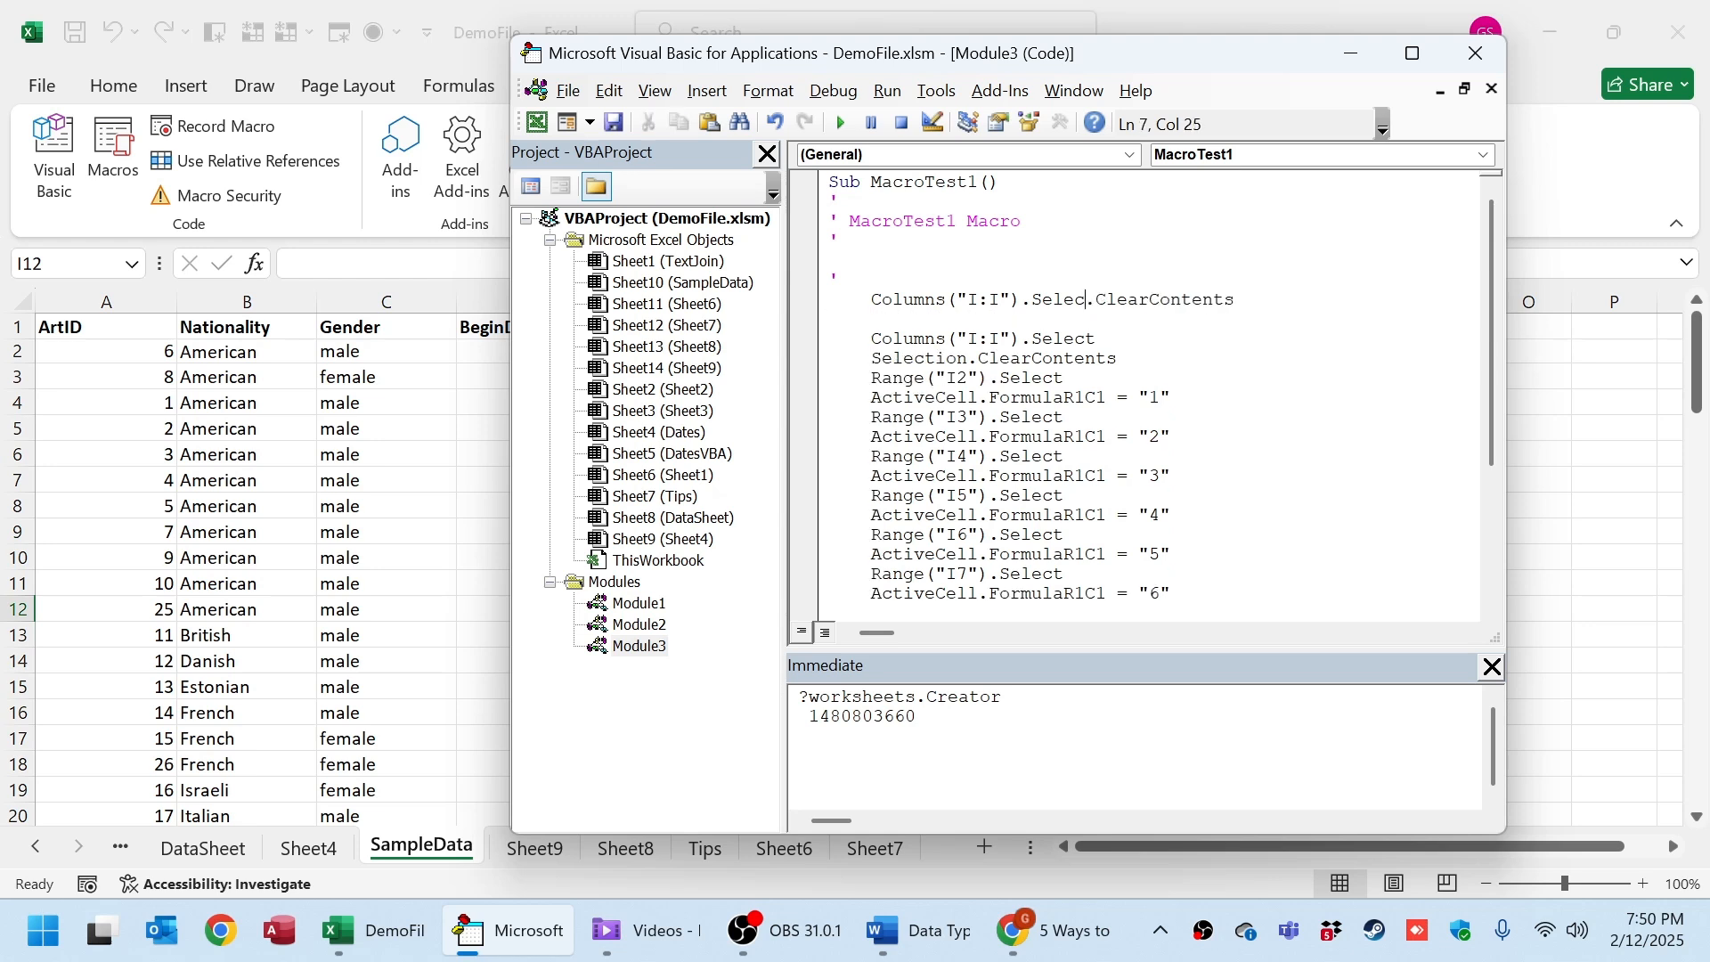
pyautogui.press('BackSpace')
pyautogui.press('BackSpace')
pyautogui.press('BackSpace')
pyautogui.press('BackSpace')
pyautogui.press('BackSpace')
pyautogui.press('BackSpace')
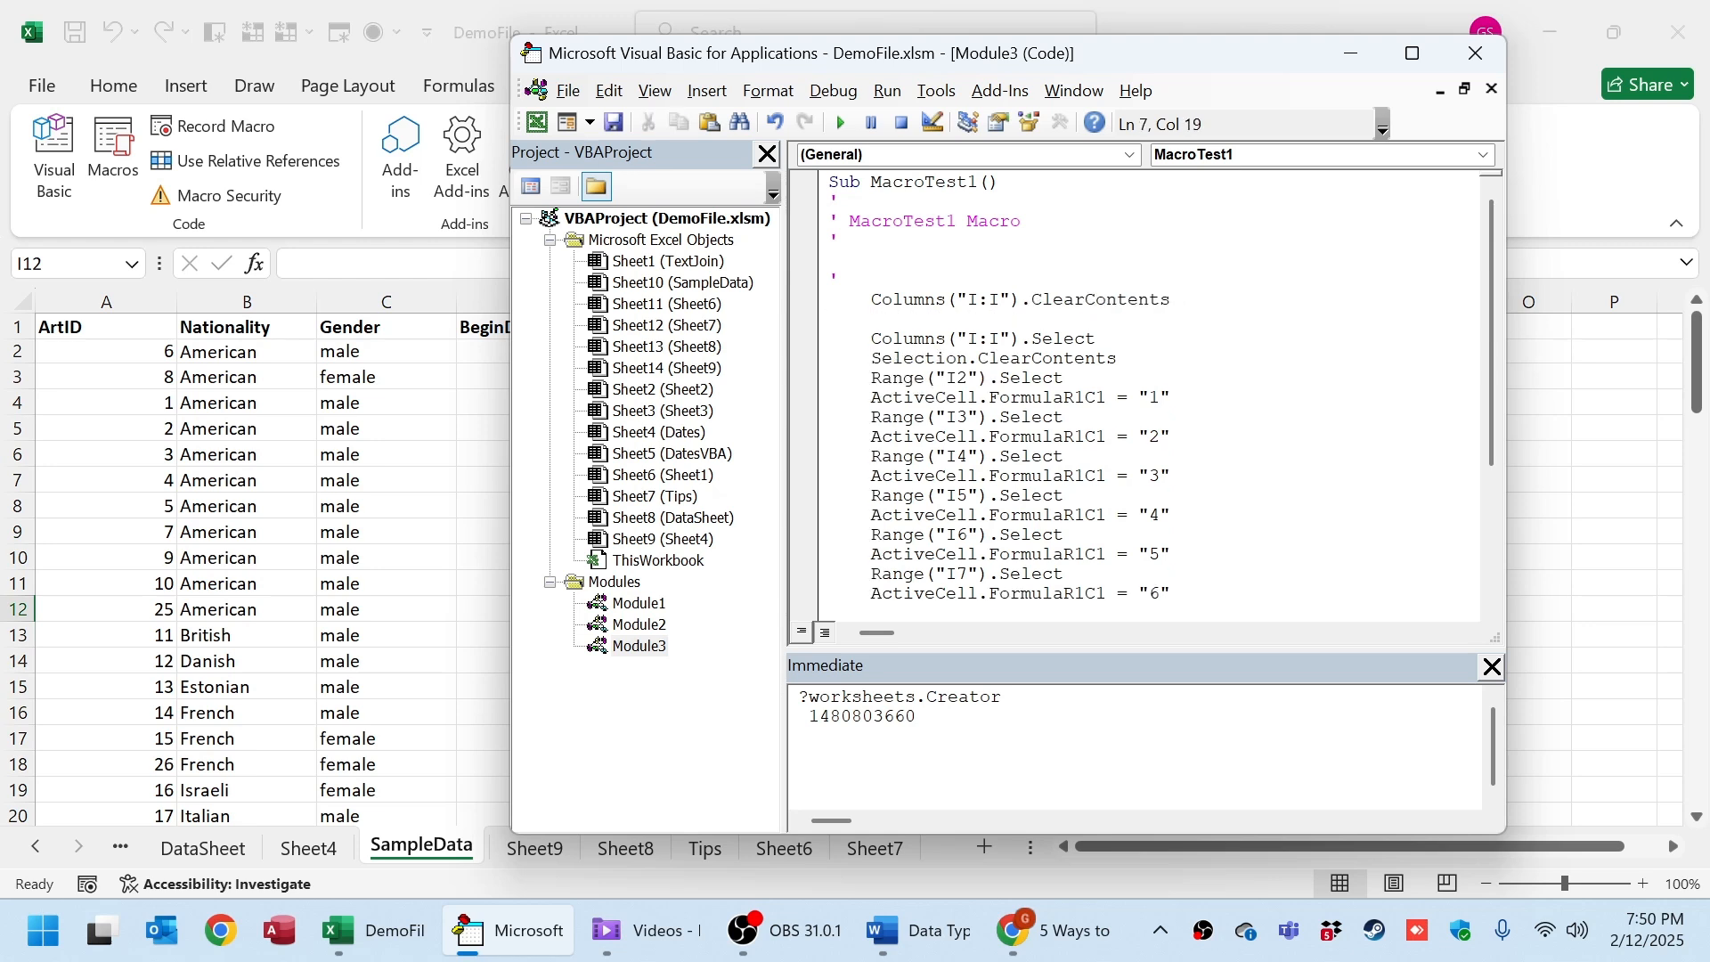
# Qualify the merged ClearContents statement with ThisWorkbook.Sheets("SampleData") in front of Columns("I:I").
pyautogui.press('Home')
pyautogui.write('thisworkbo')
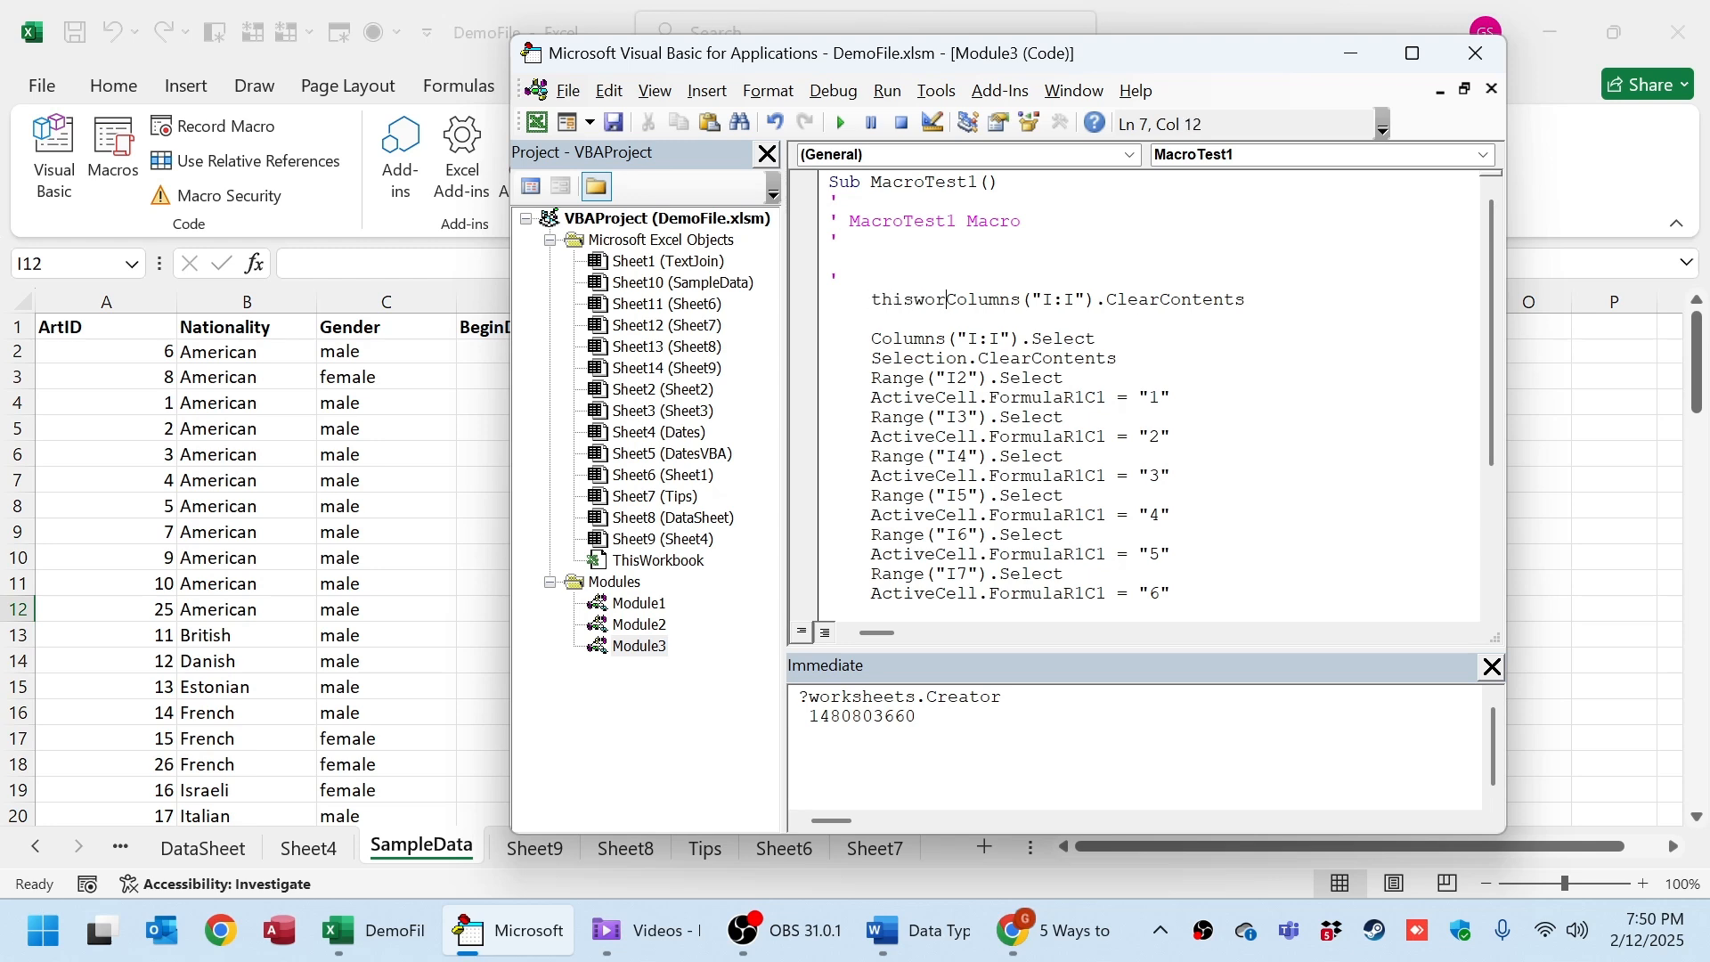
pyautogui.write('ok.sgheet')
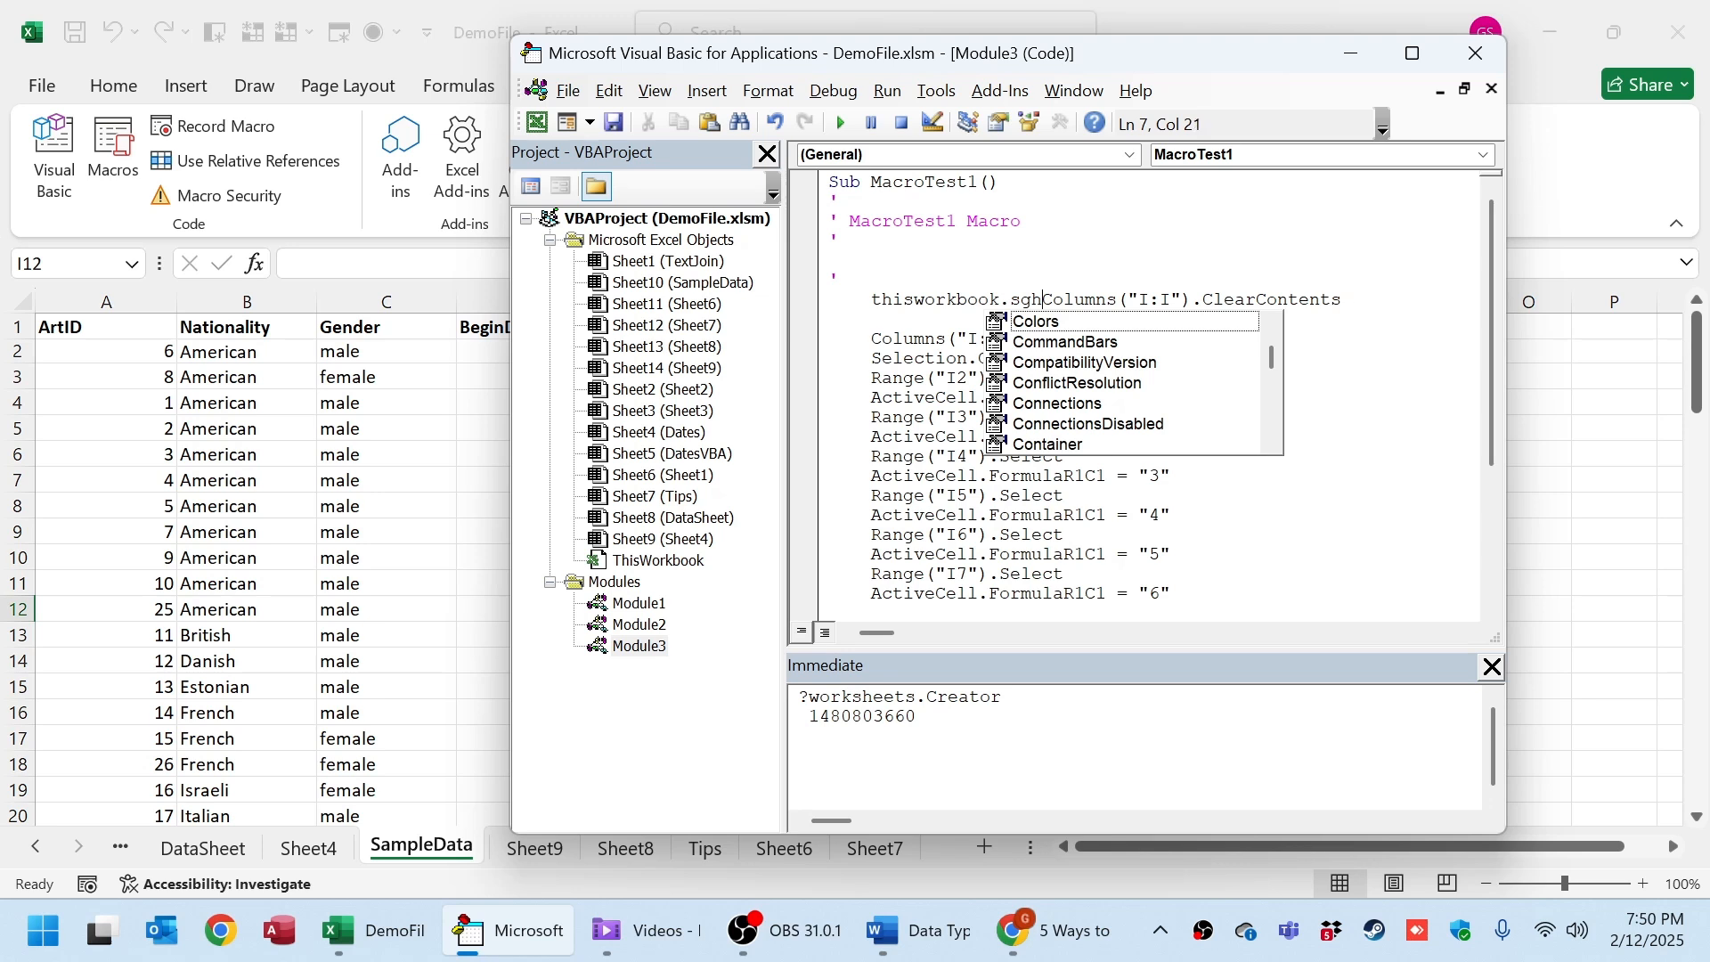
pyautogui.press('BackSpace')
pyautogui.press('BackSpace')
pyautogui.press('BackSpace')
pyautogui.press('BackSpace')
pyautogui.press('BackSpace')
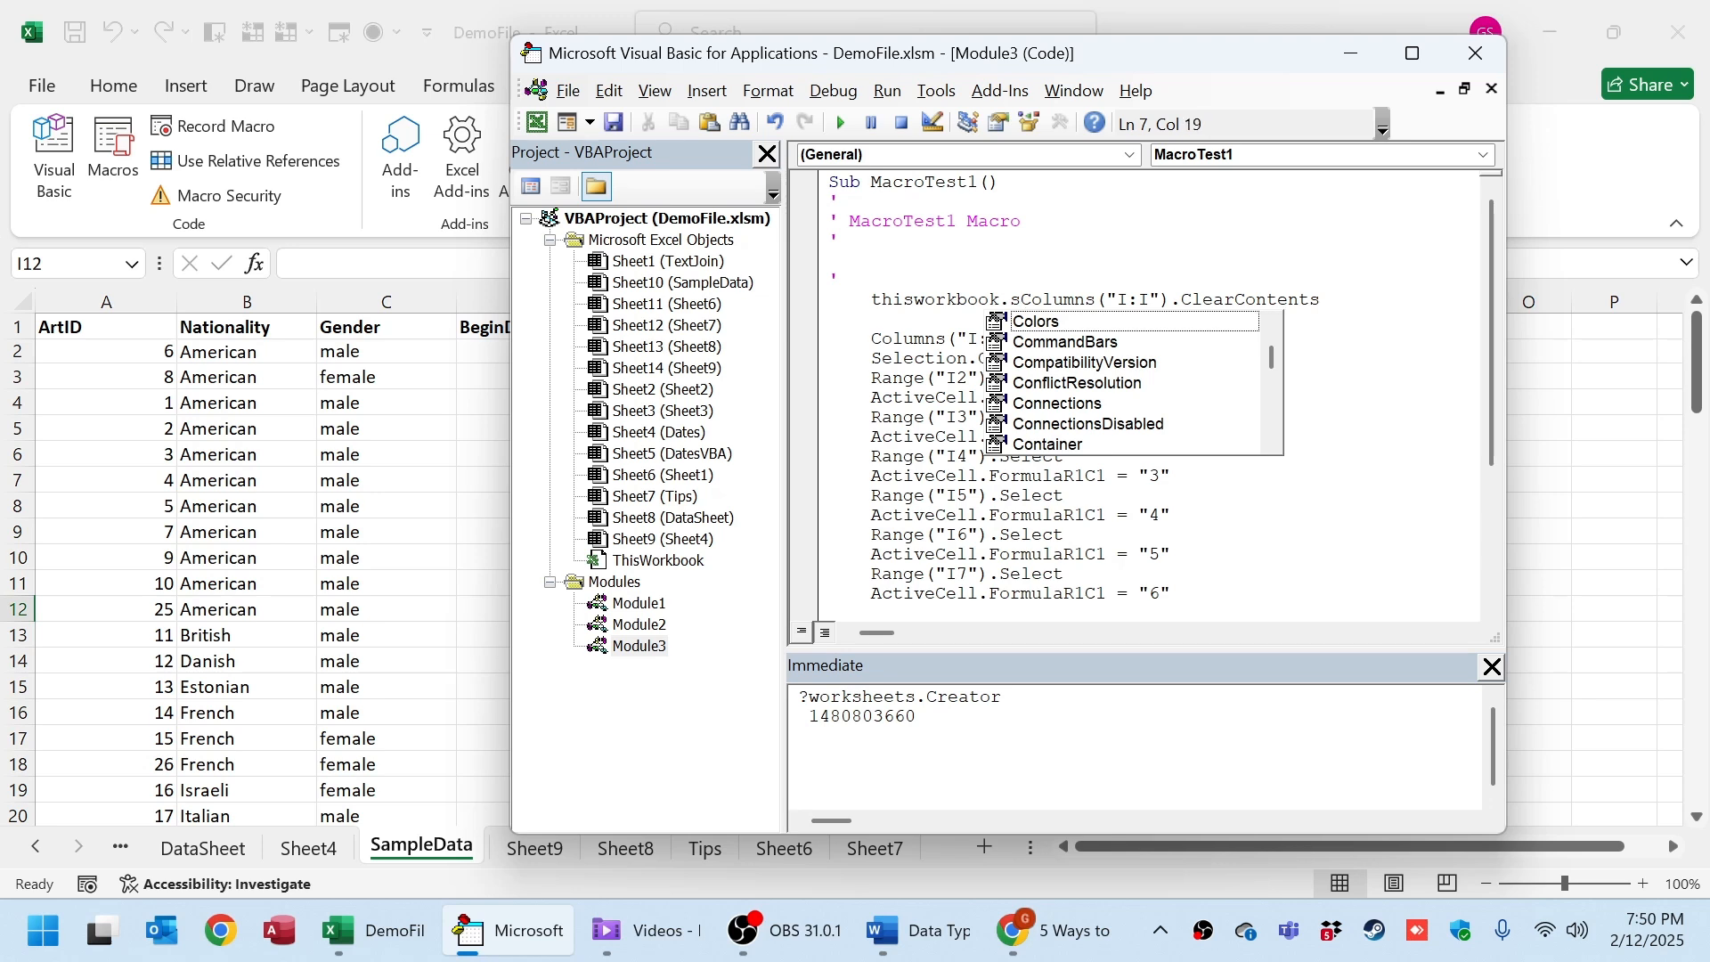
pyautogui.write('heets(')
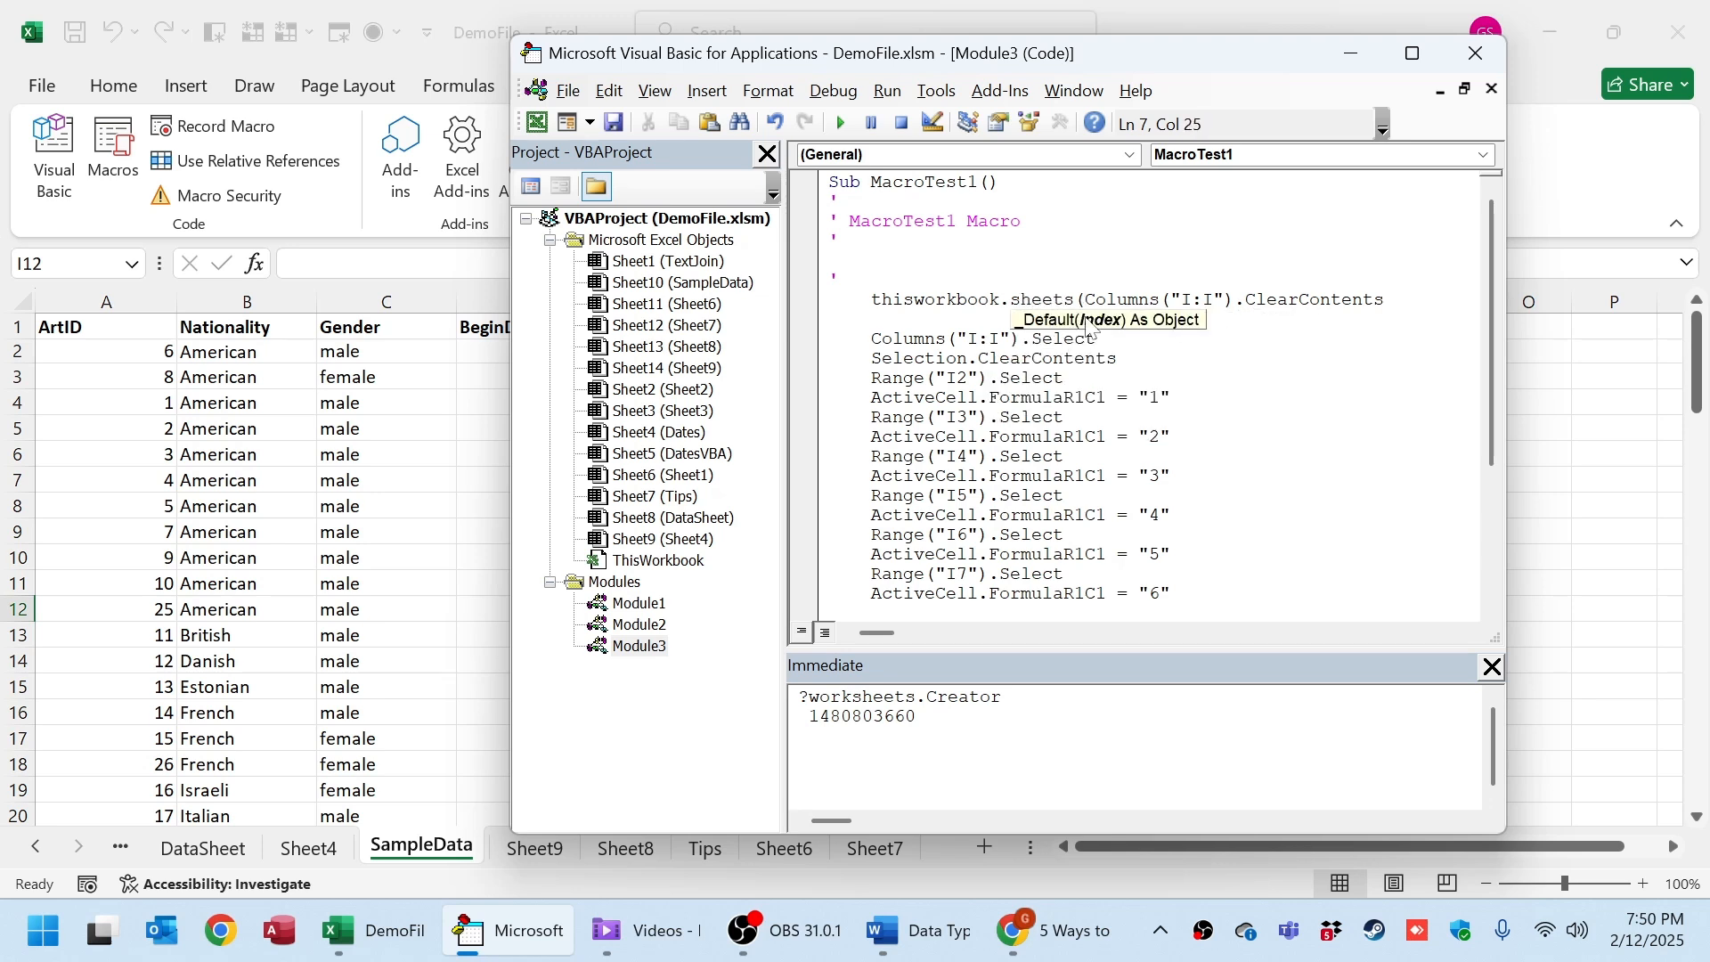
pyautogui.write('"SampleDate')
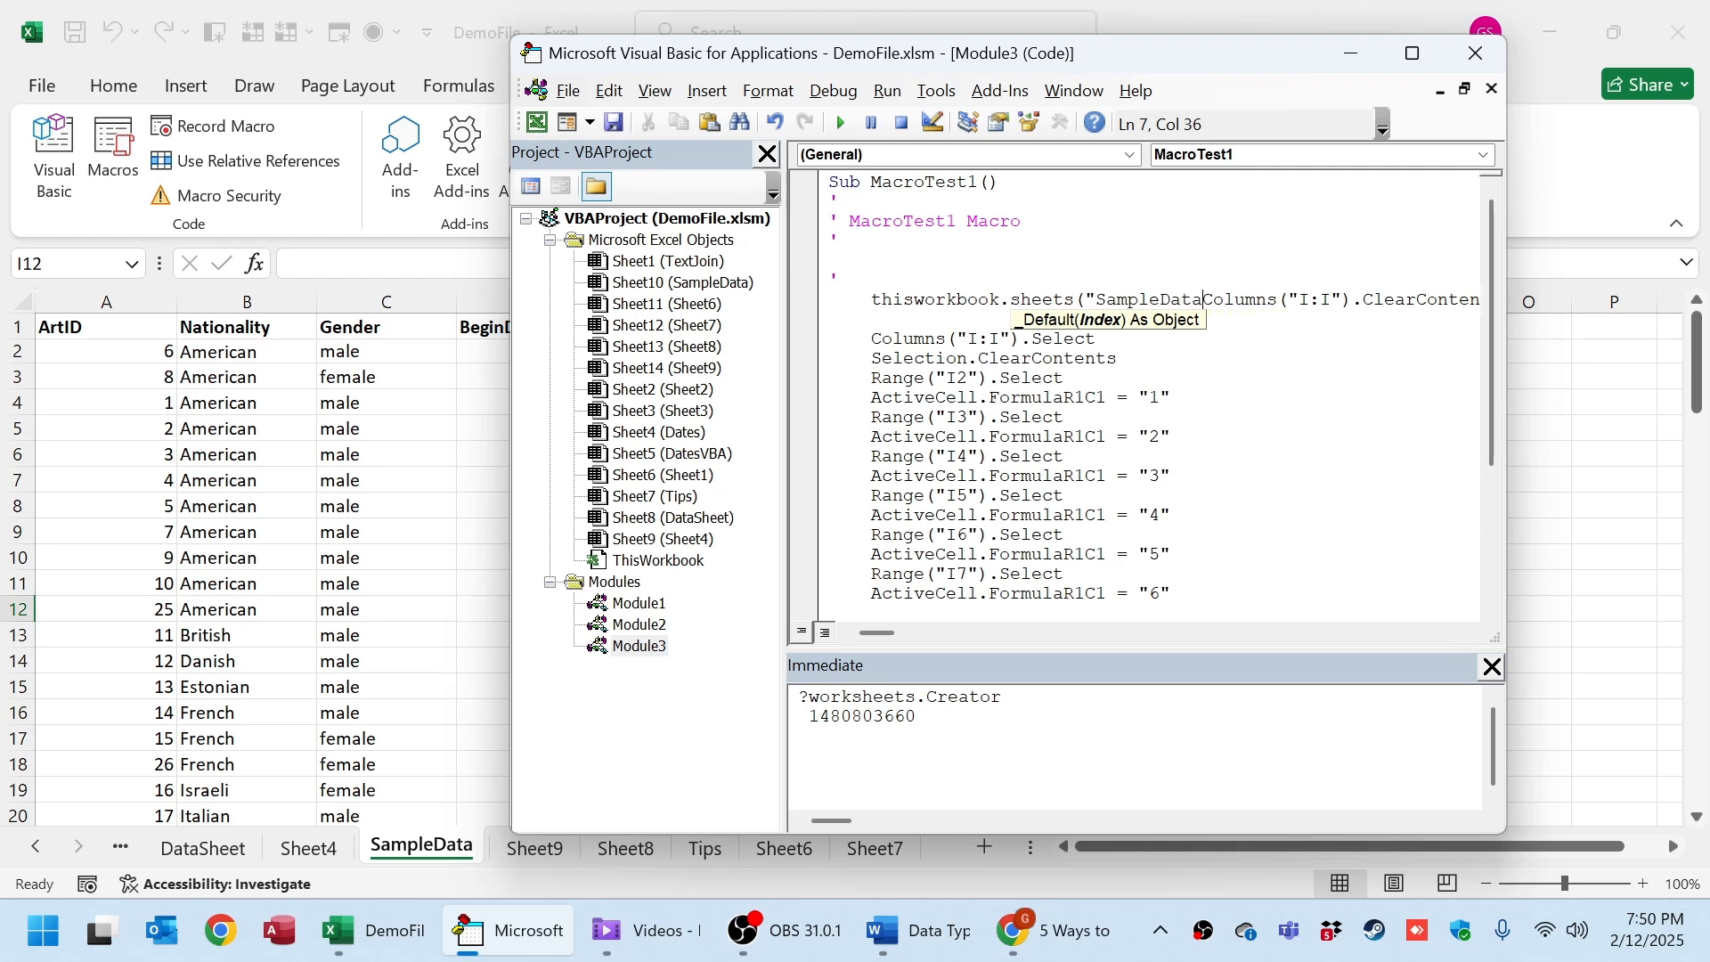
pyautogui.write('").')
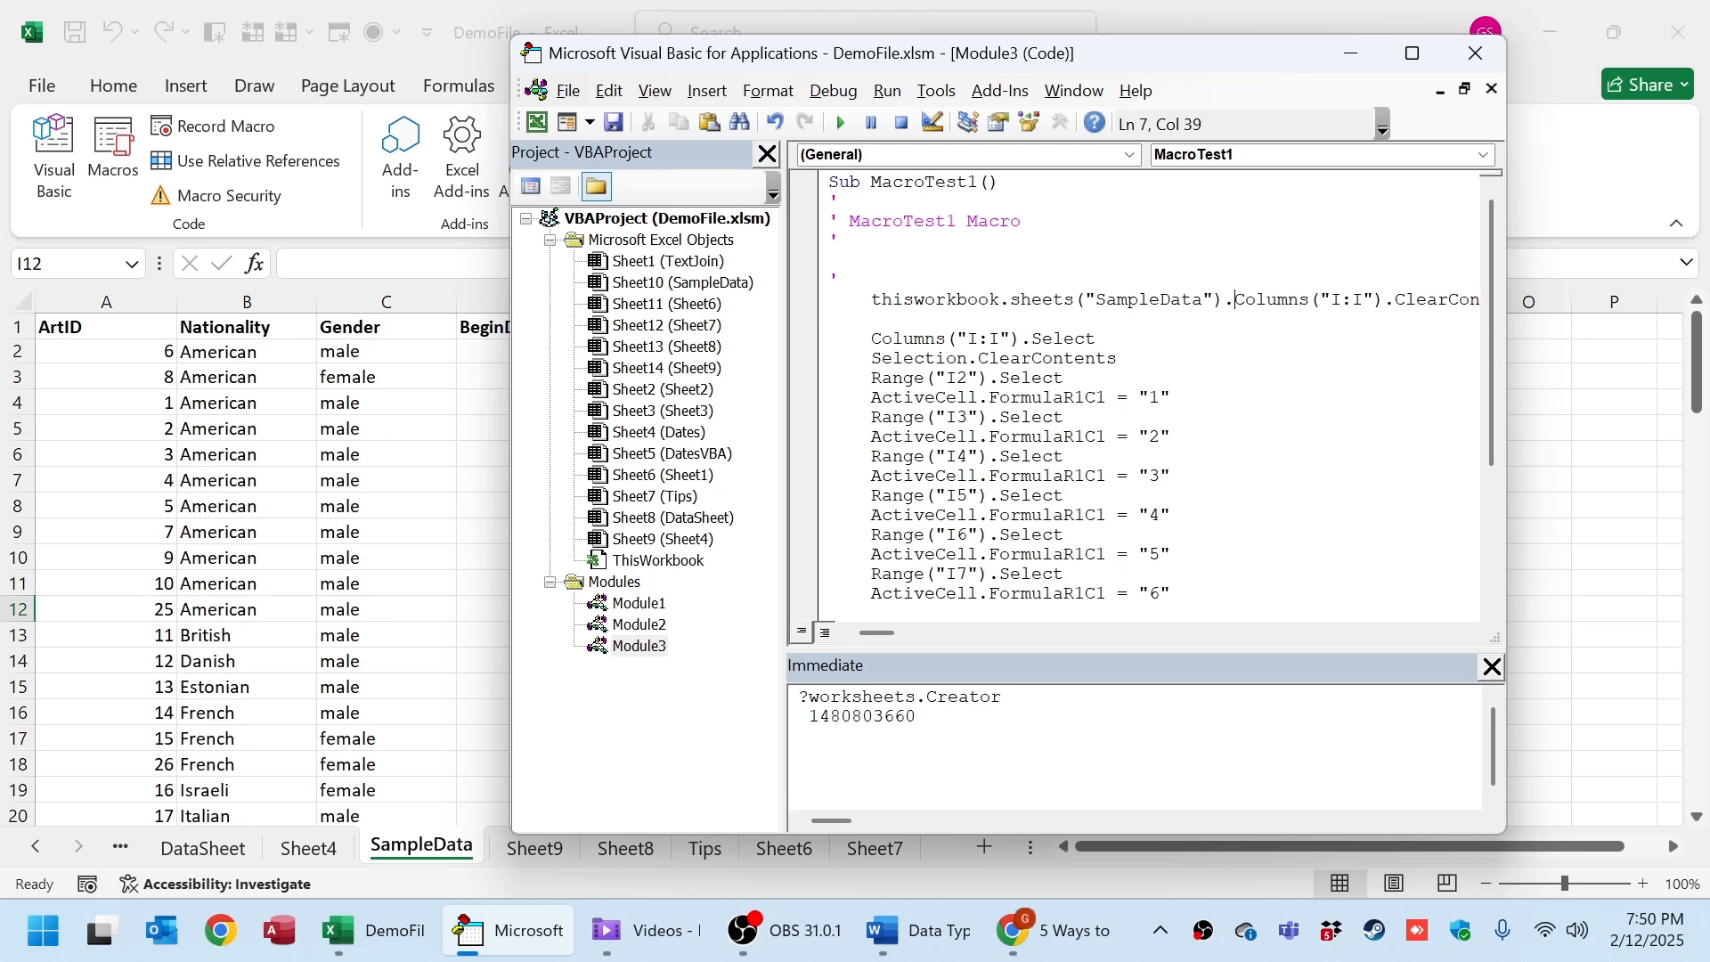
# Widen the Visual Basic editor window to fit the whole ClearContents statement and leave that line.
pyautogui.moveTo(1505, 286); pyautogui.dragTo(1629, 322)
pyautogui.press('Down')
pyautogui.press('Down')
pyautogui.press('Down')
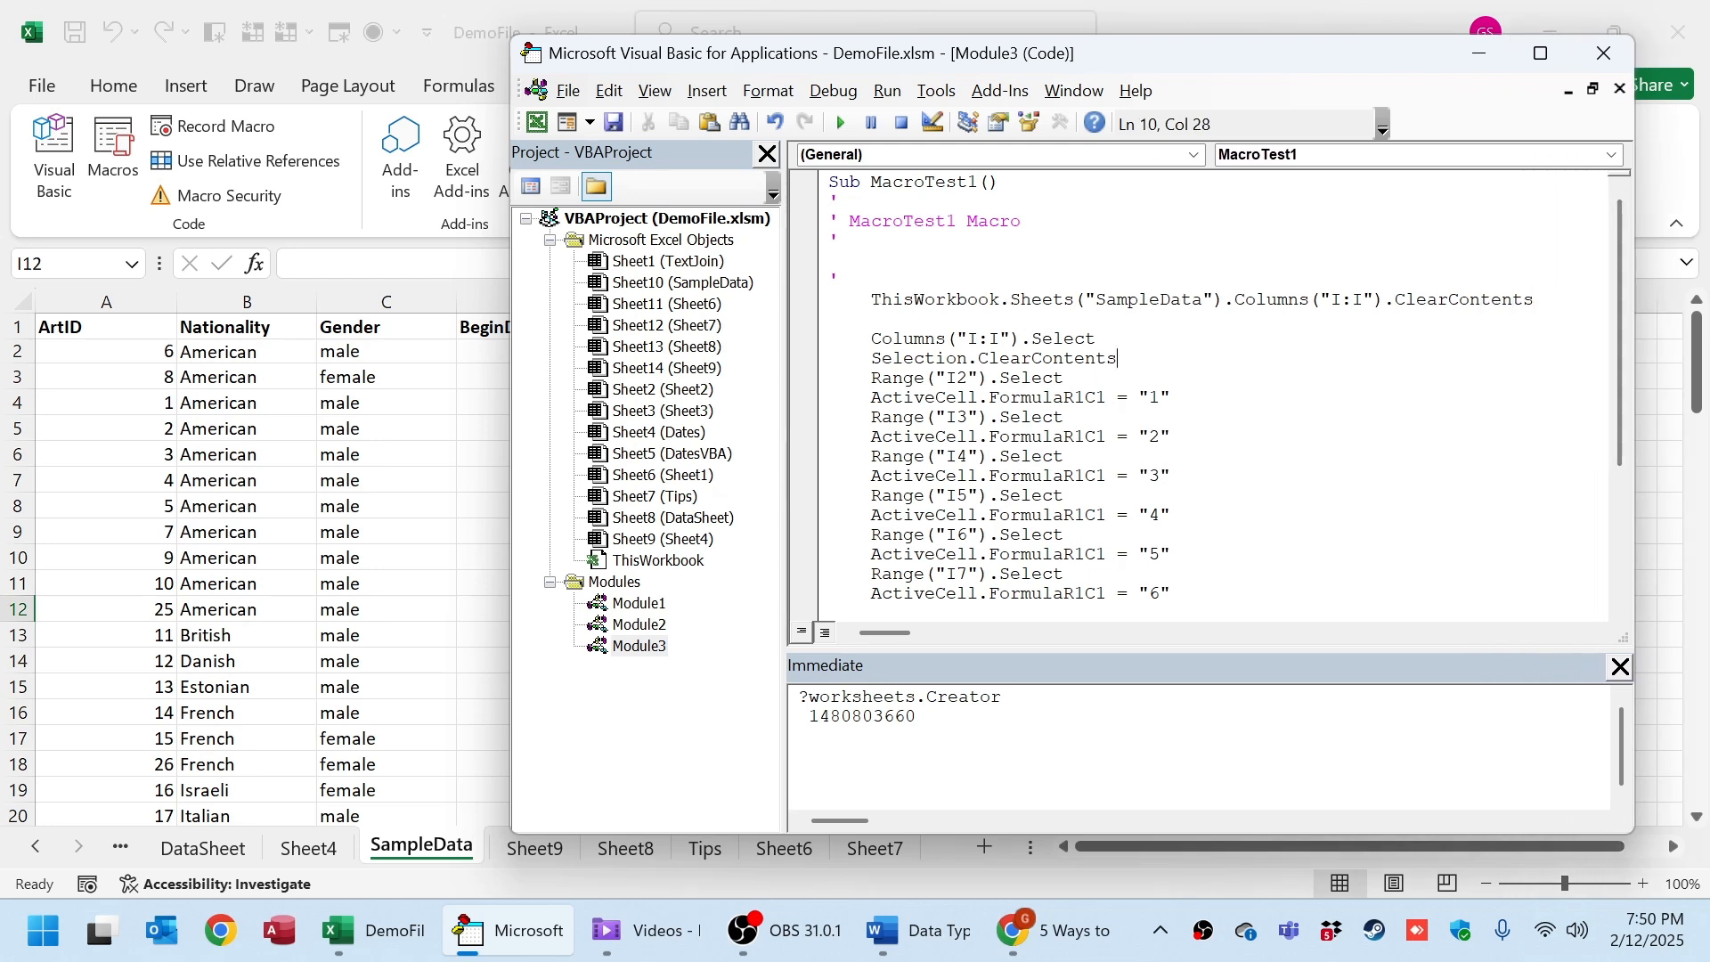
# Check the numbers in column I of the SampleData sheet, starting at I2, and return to the macro code.
pyautogui.click(369, 398)
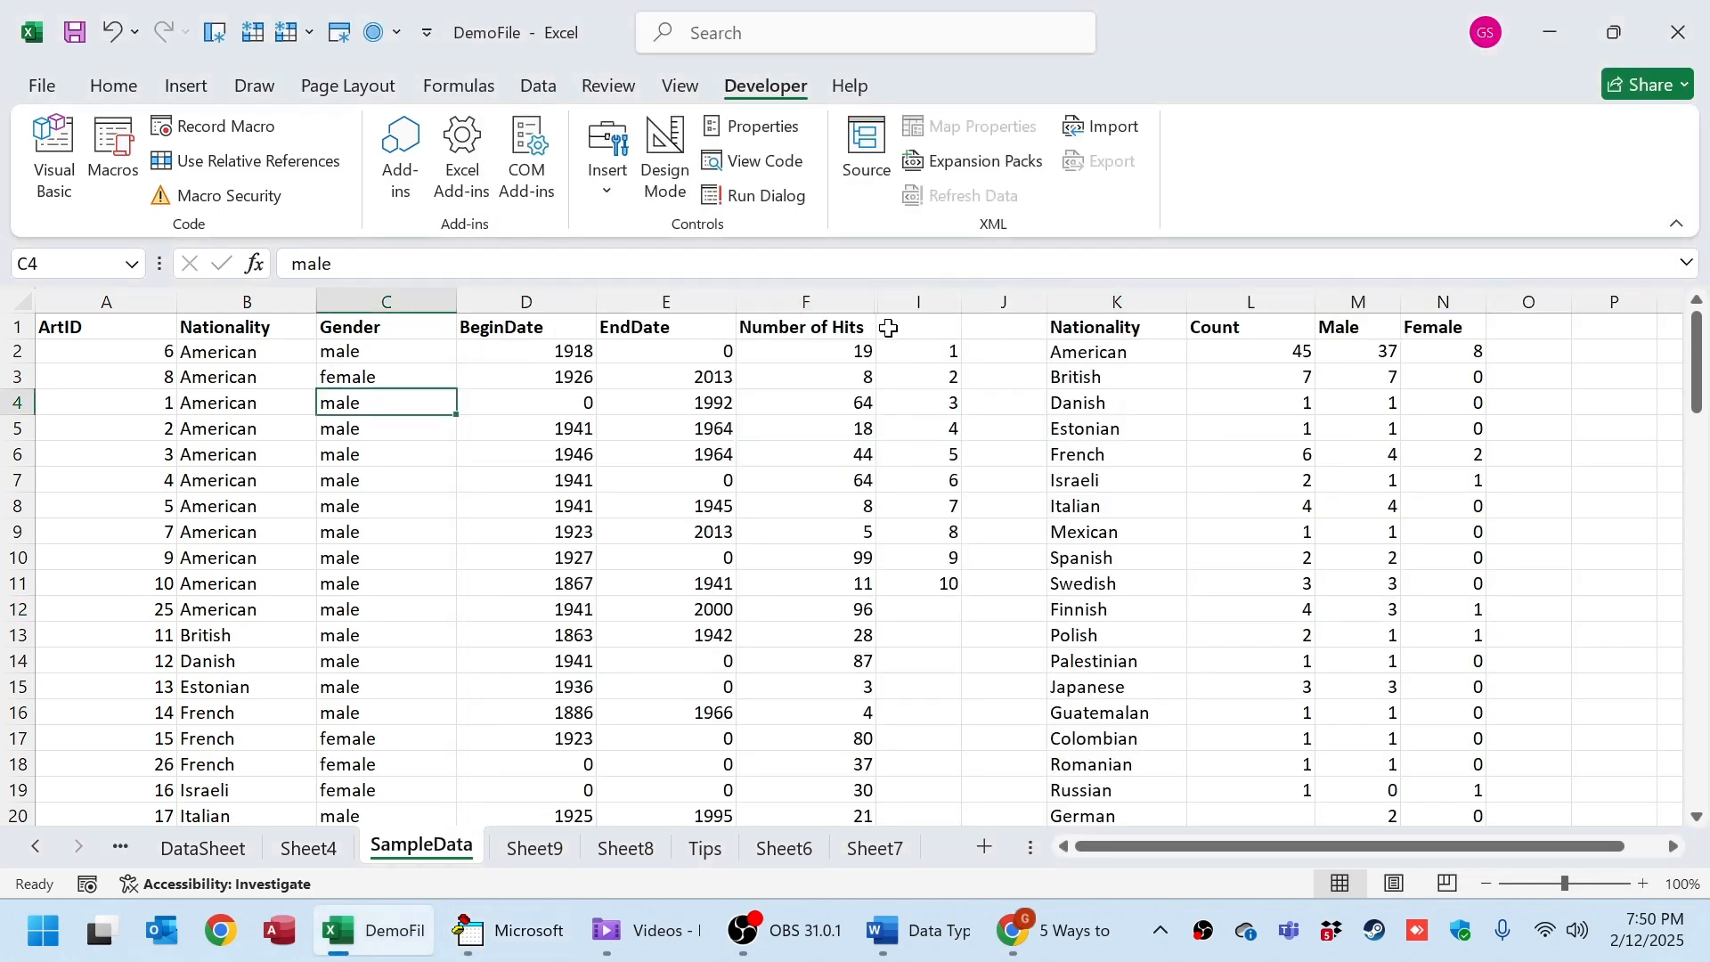
pyautogui.click(933, 353)
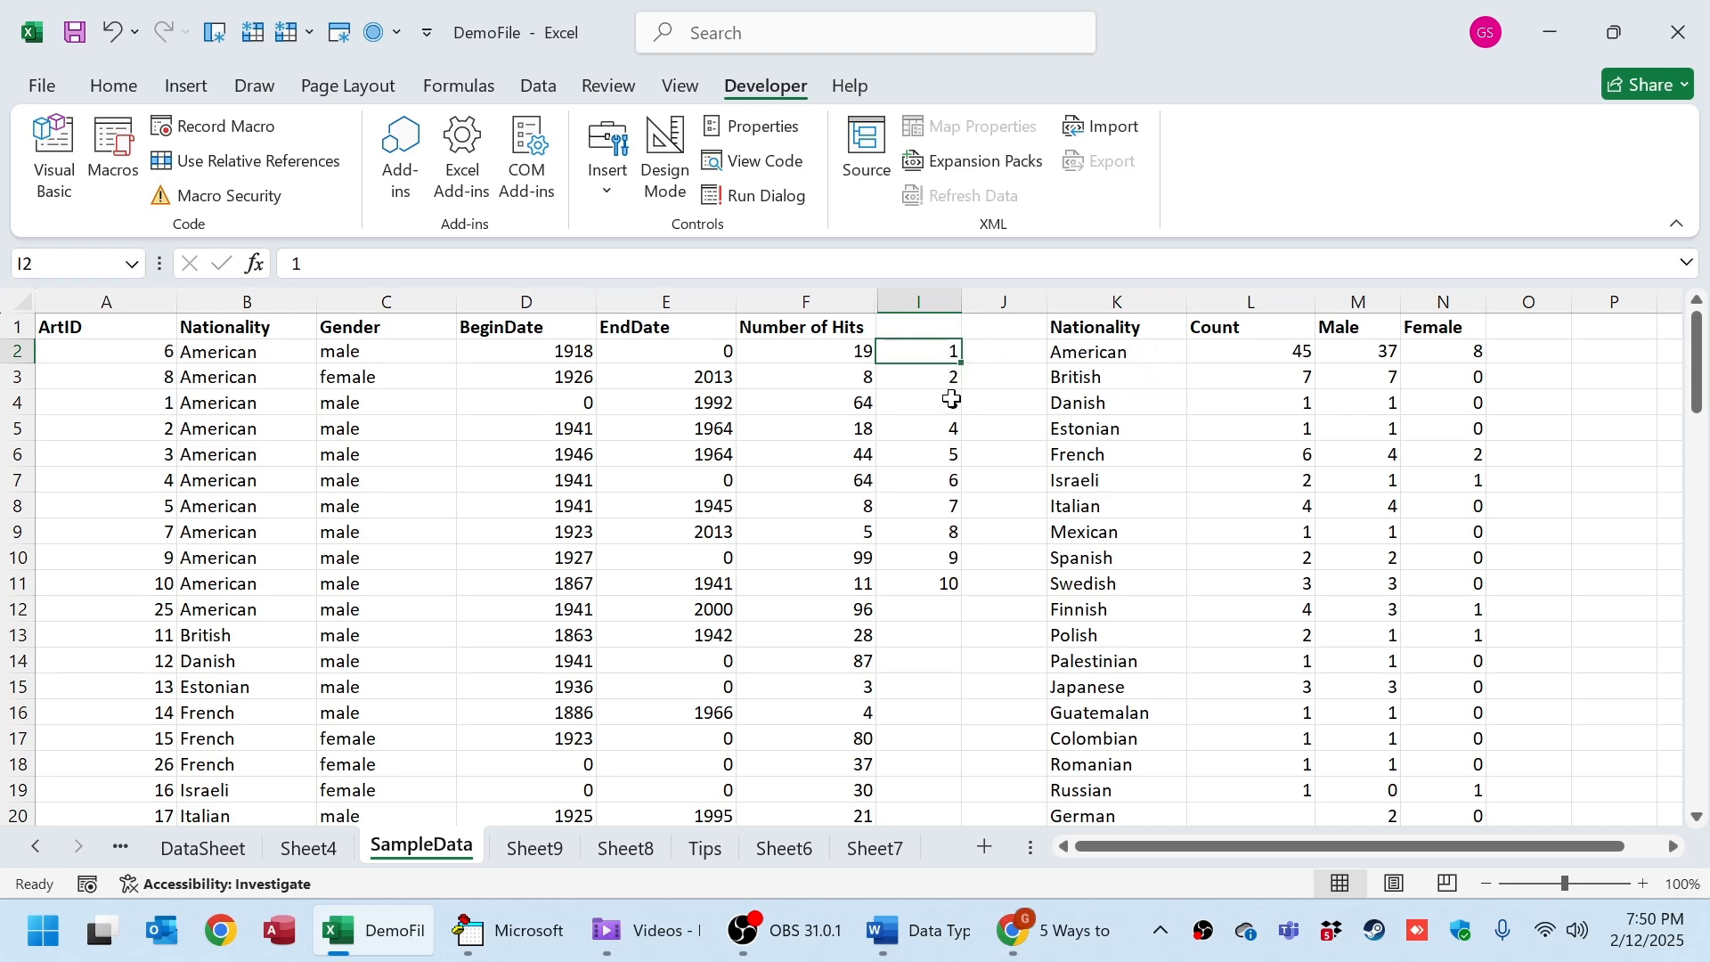
pyautogui.hotkey('alt', 'F11')
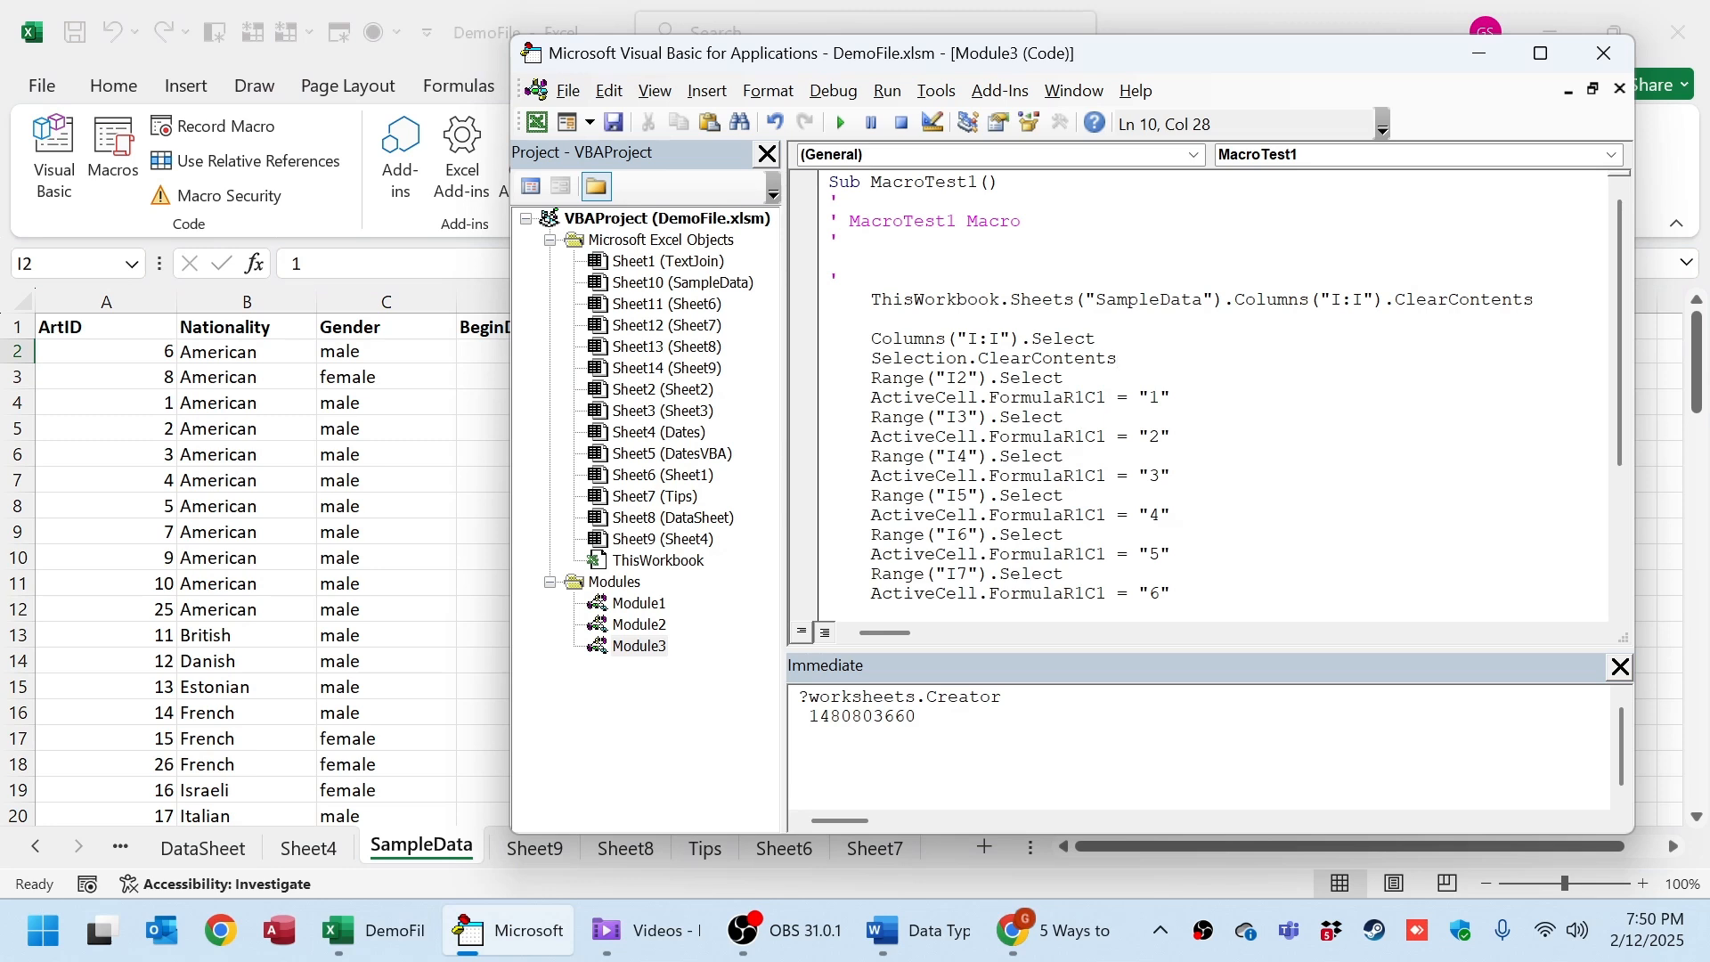
# Examine the MacroTest1 lines that select each cell from I2 to I12 and assign the numbers through ActiveCell.
pyautogui.press('Down')
pyautogui.hotkey('ctrl', 'shift', 'Left')
pyautogui.hotkey('ctrl', 'shift', 'Left')
pyautogui.hotkey('ctrl', 'shift', 'Left')
pyautogui.hotkey('ctrl', 'shift', 'Left')
pyautogui.hotkey('ctrl', 'shift', 'Left')
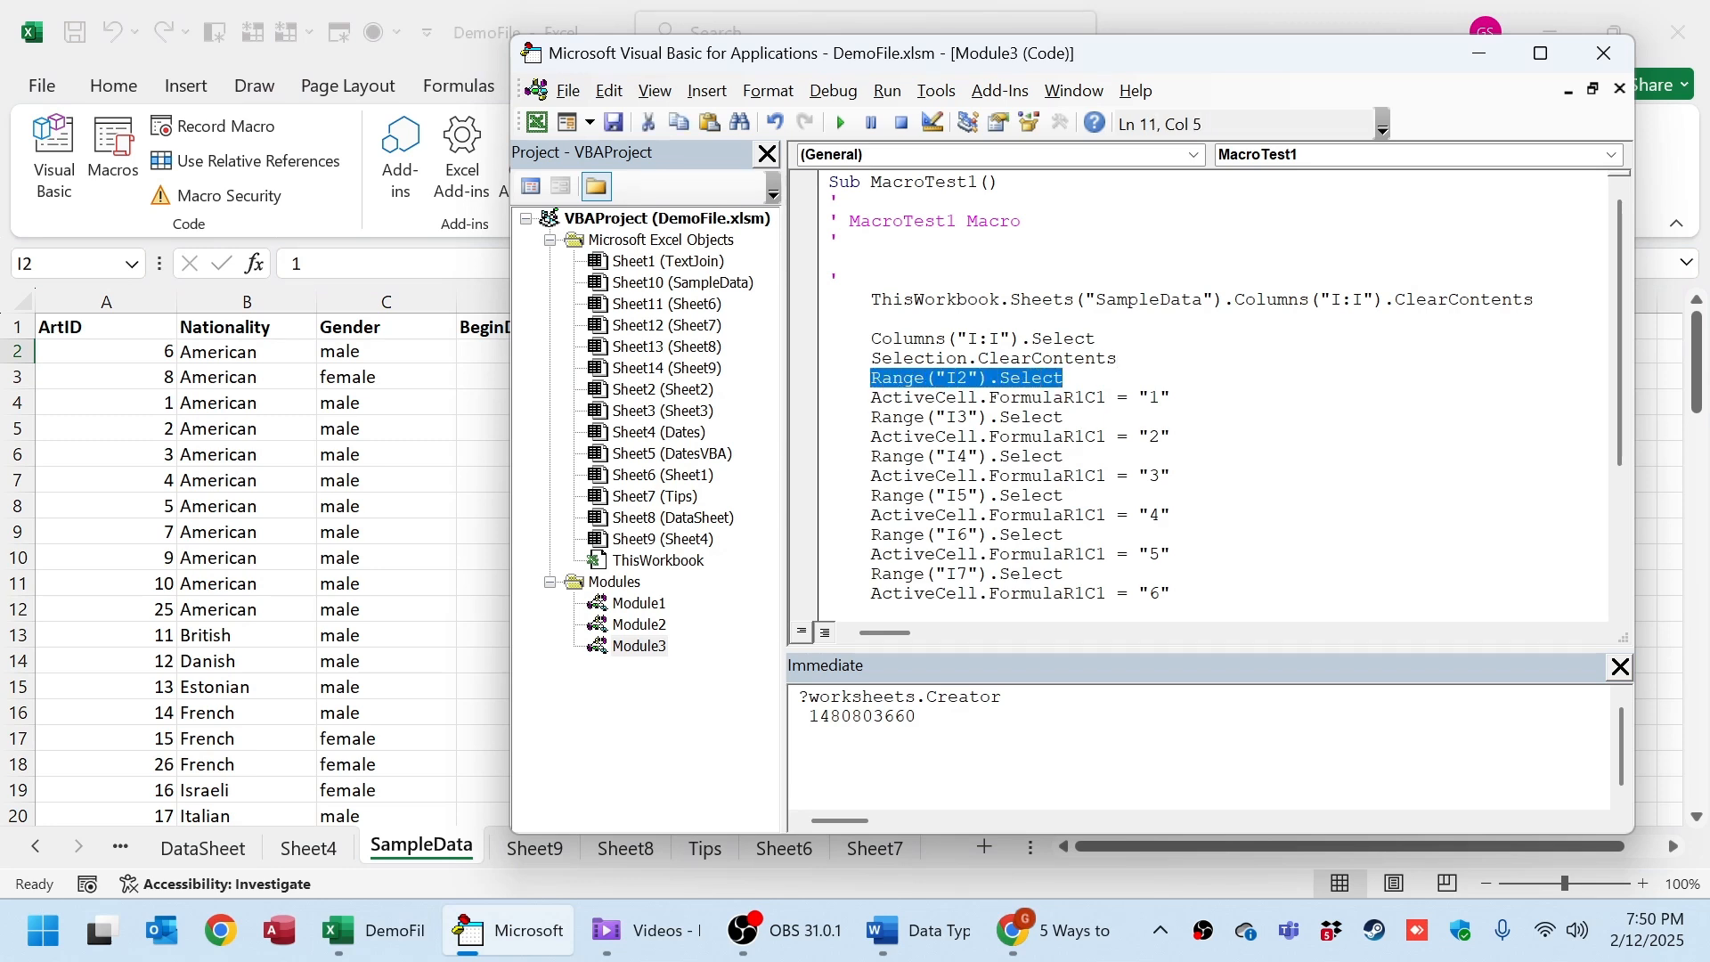
pyautogui.press('Down')
pyautogui.press('End')
pyautogui.hotkey('ctrl', 'shift', 'Left')
pyautogui.hotkey('ctrl', 'shift', 'Left')
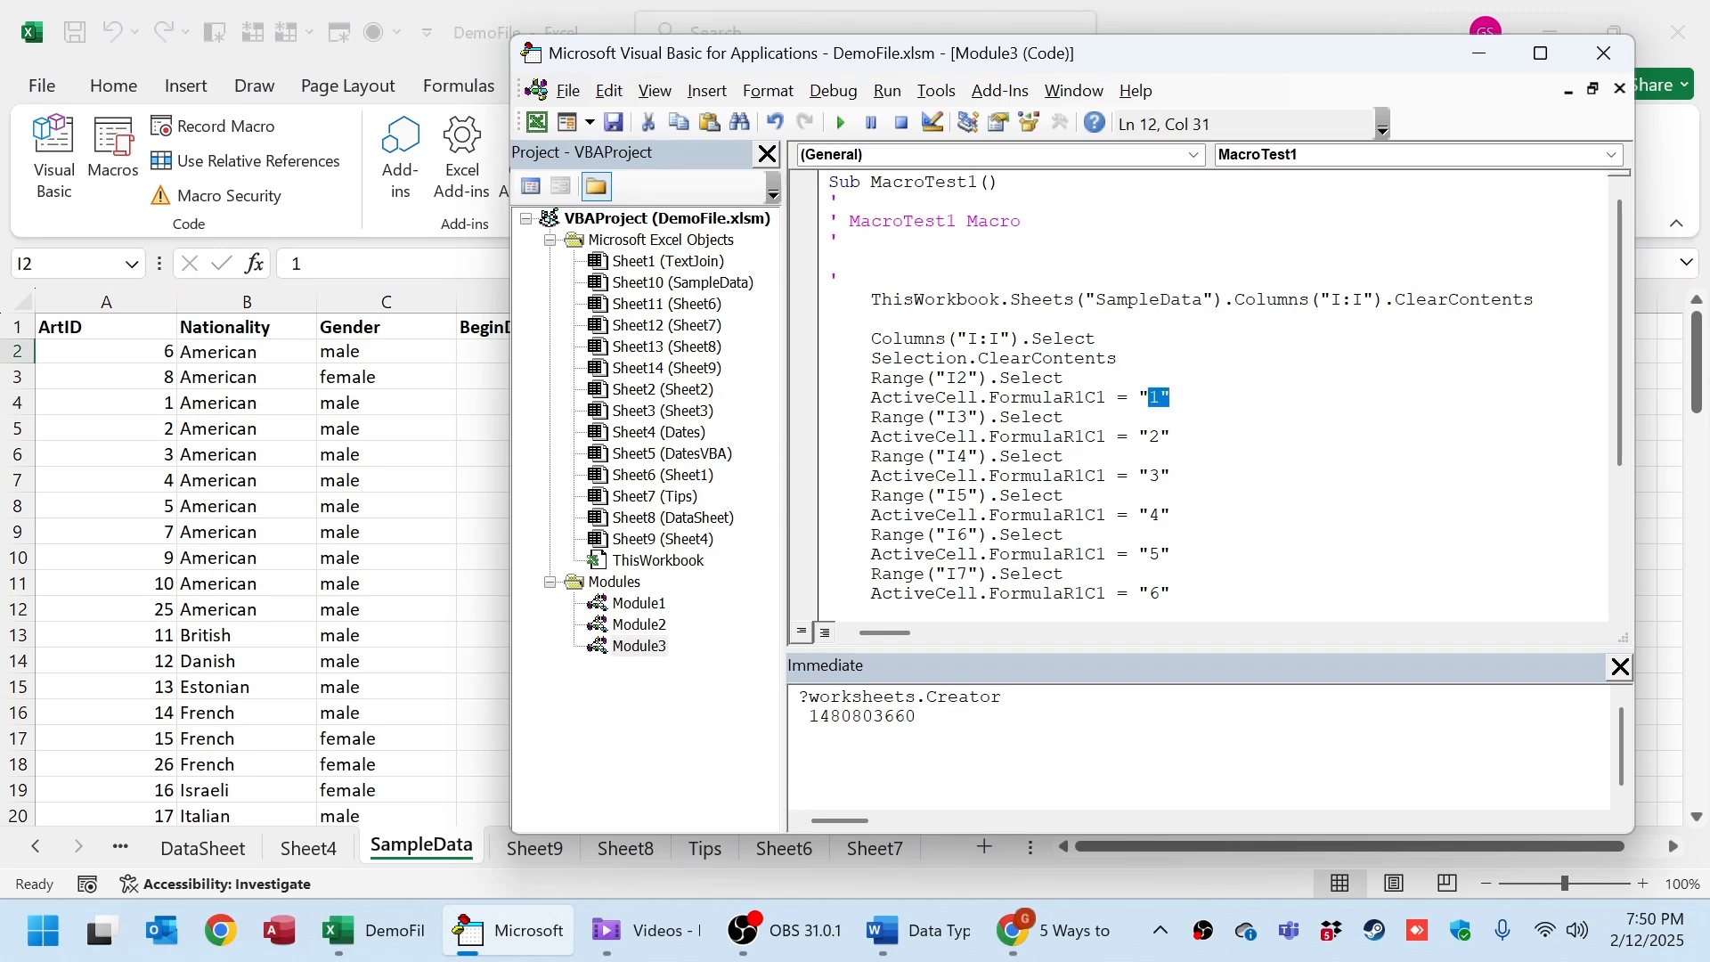
pyautogui.scroll(-3, 1225, 388)
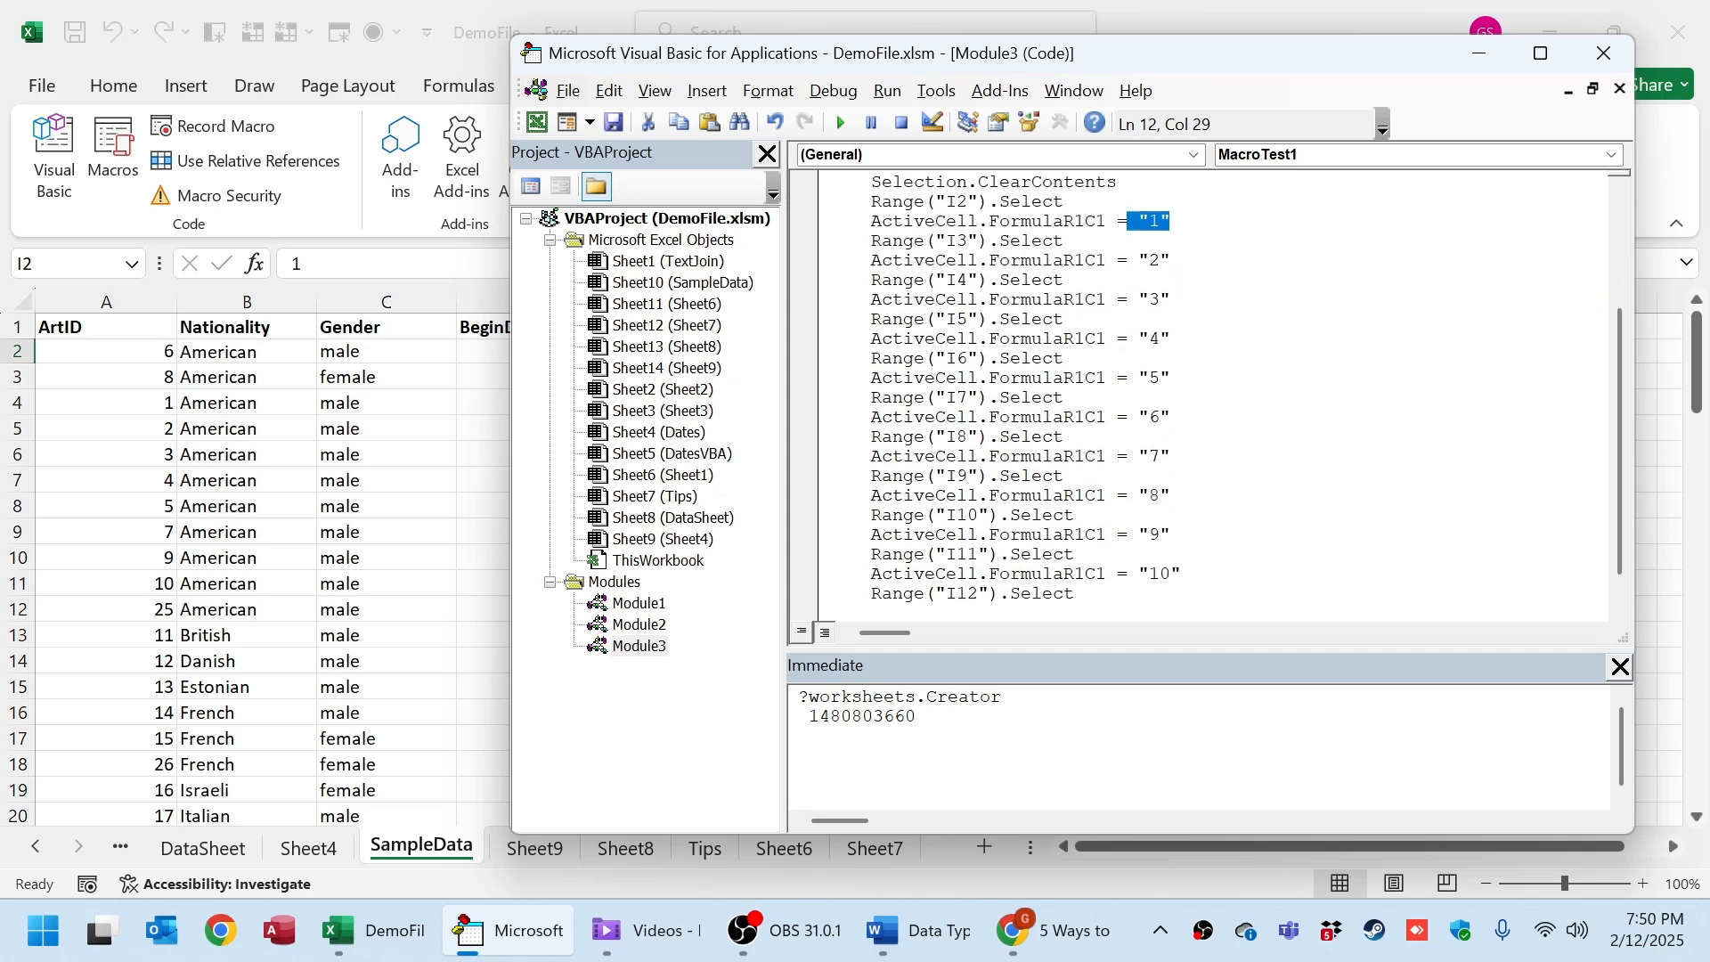
pyautogui.scroll(-1, 1211, 392)
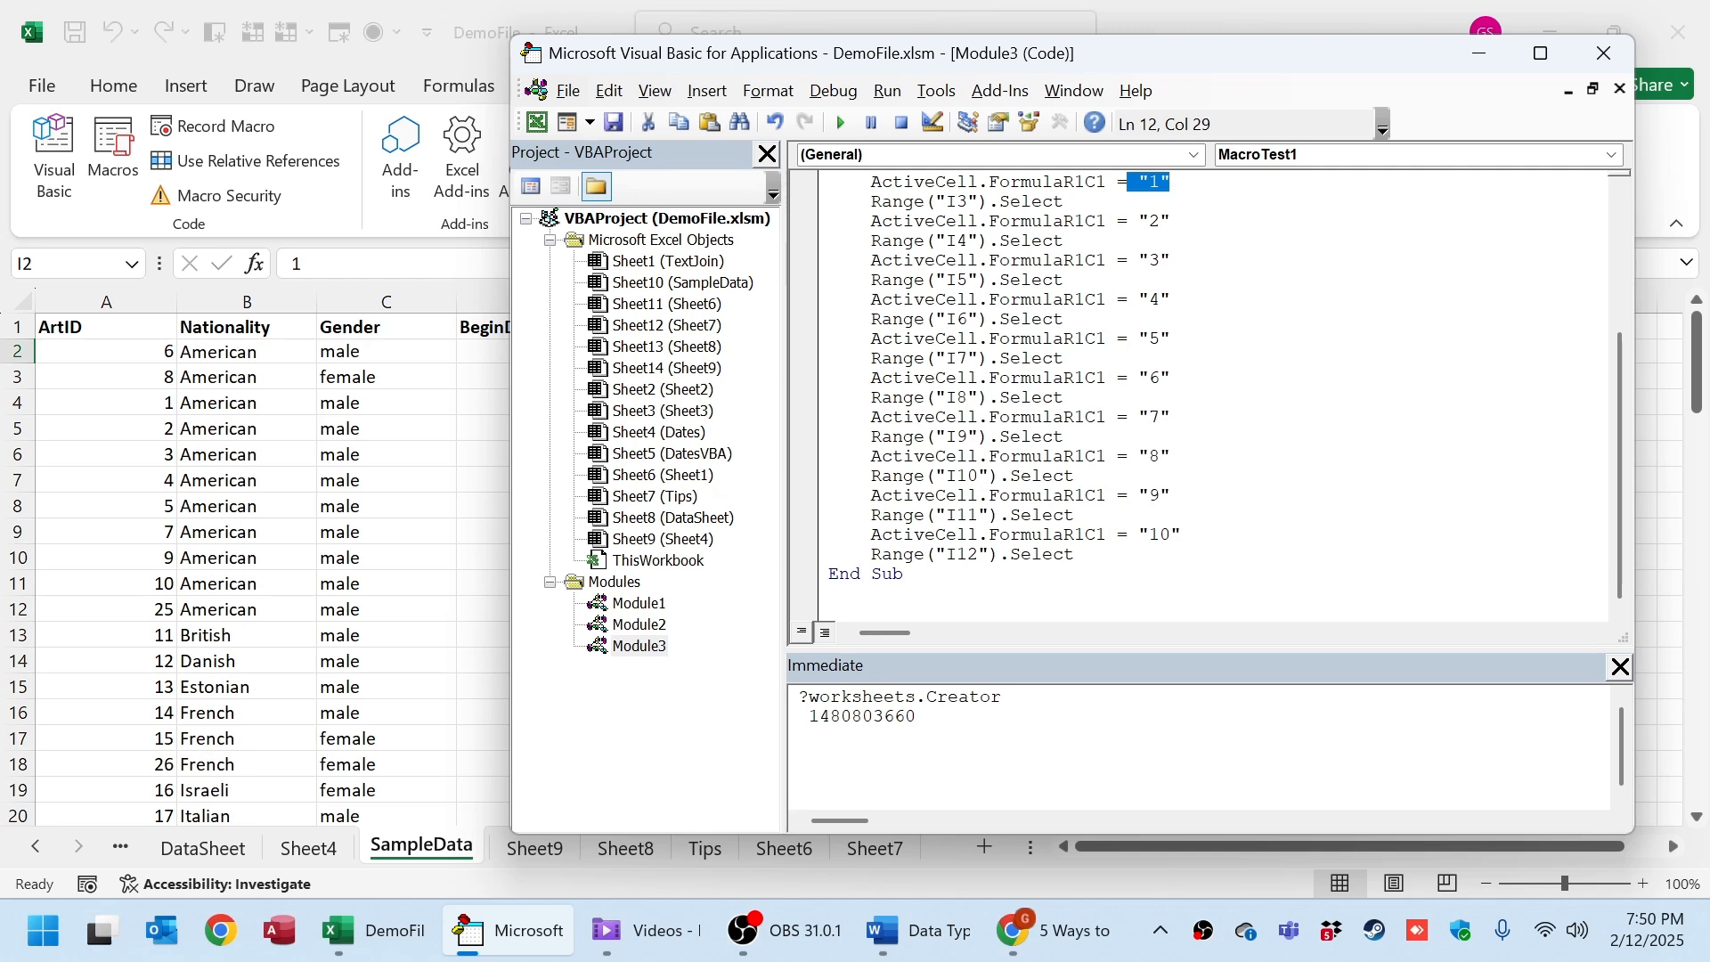
pyautogui.click(1076, 554)
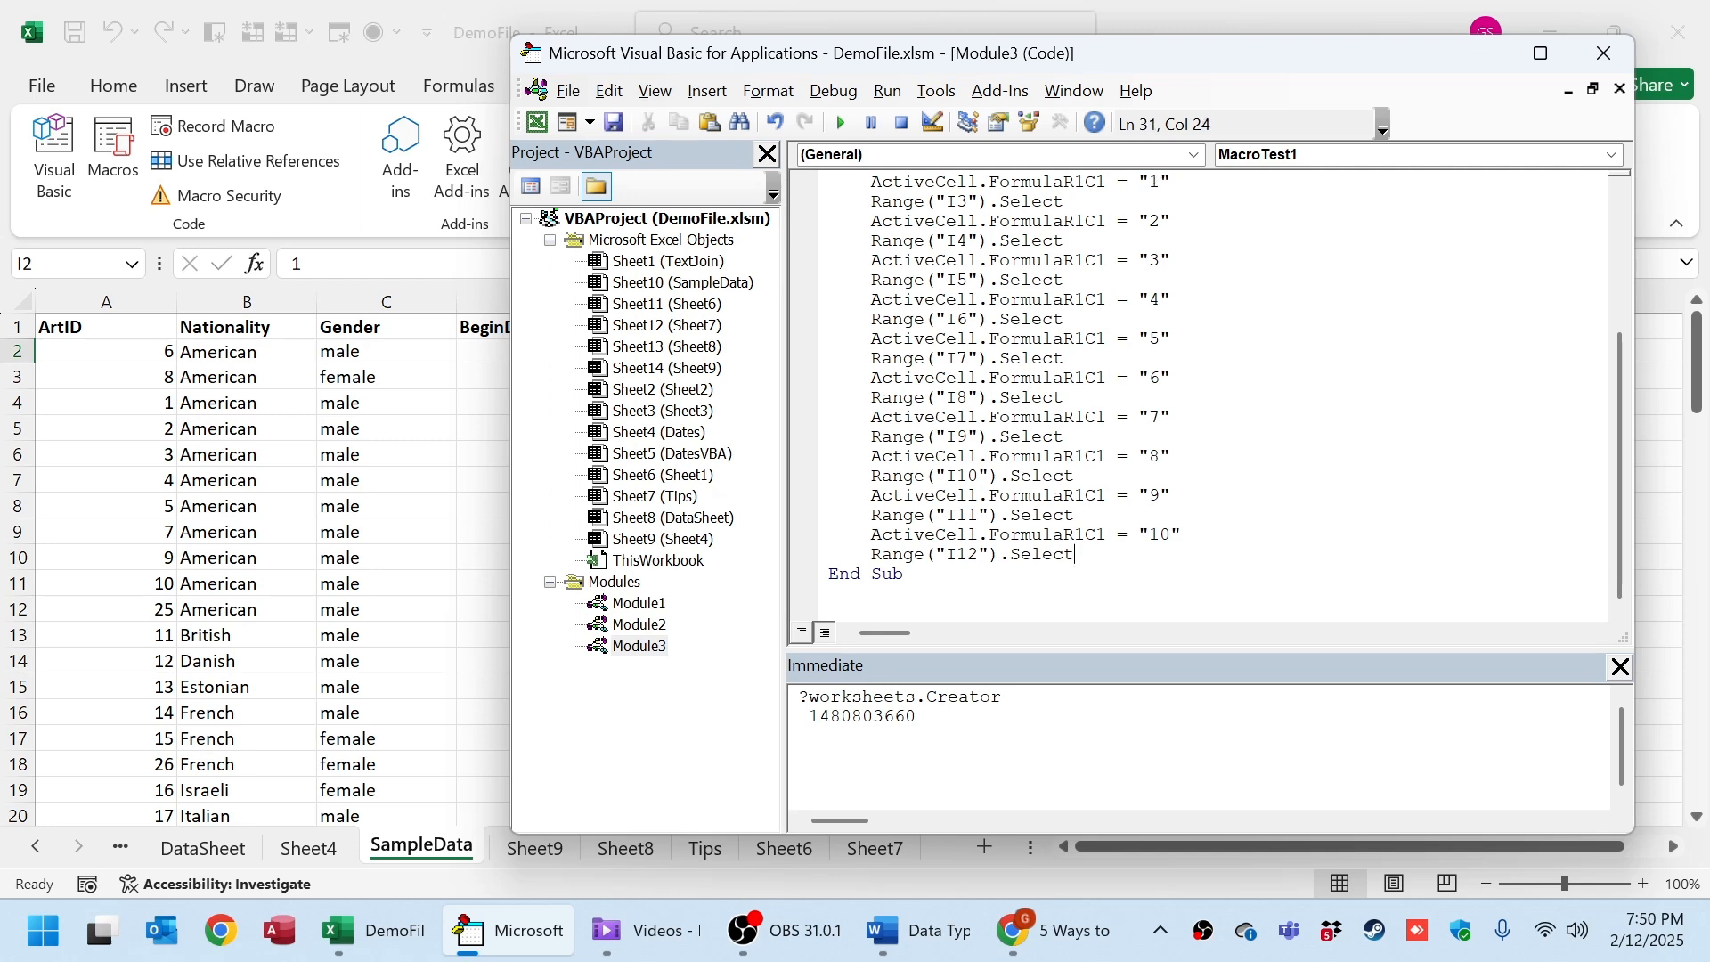
# Start recording a new macro on the SampleData sheet, keeping the name Macro4 and storing it in This Workbook.
pyautogui.click(436, 533)
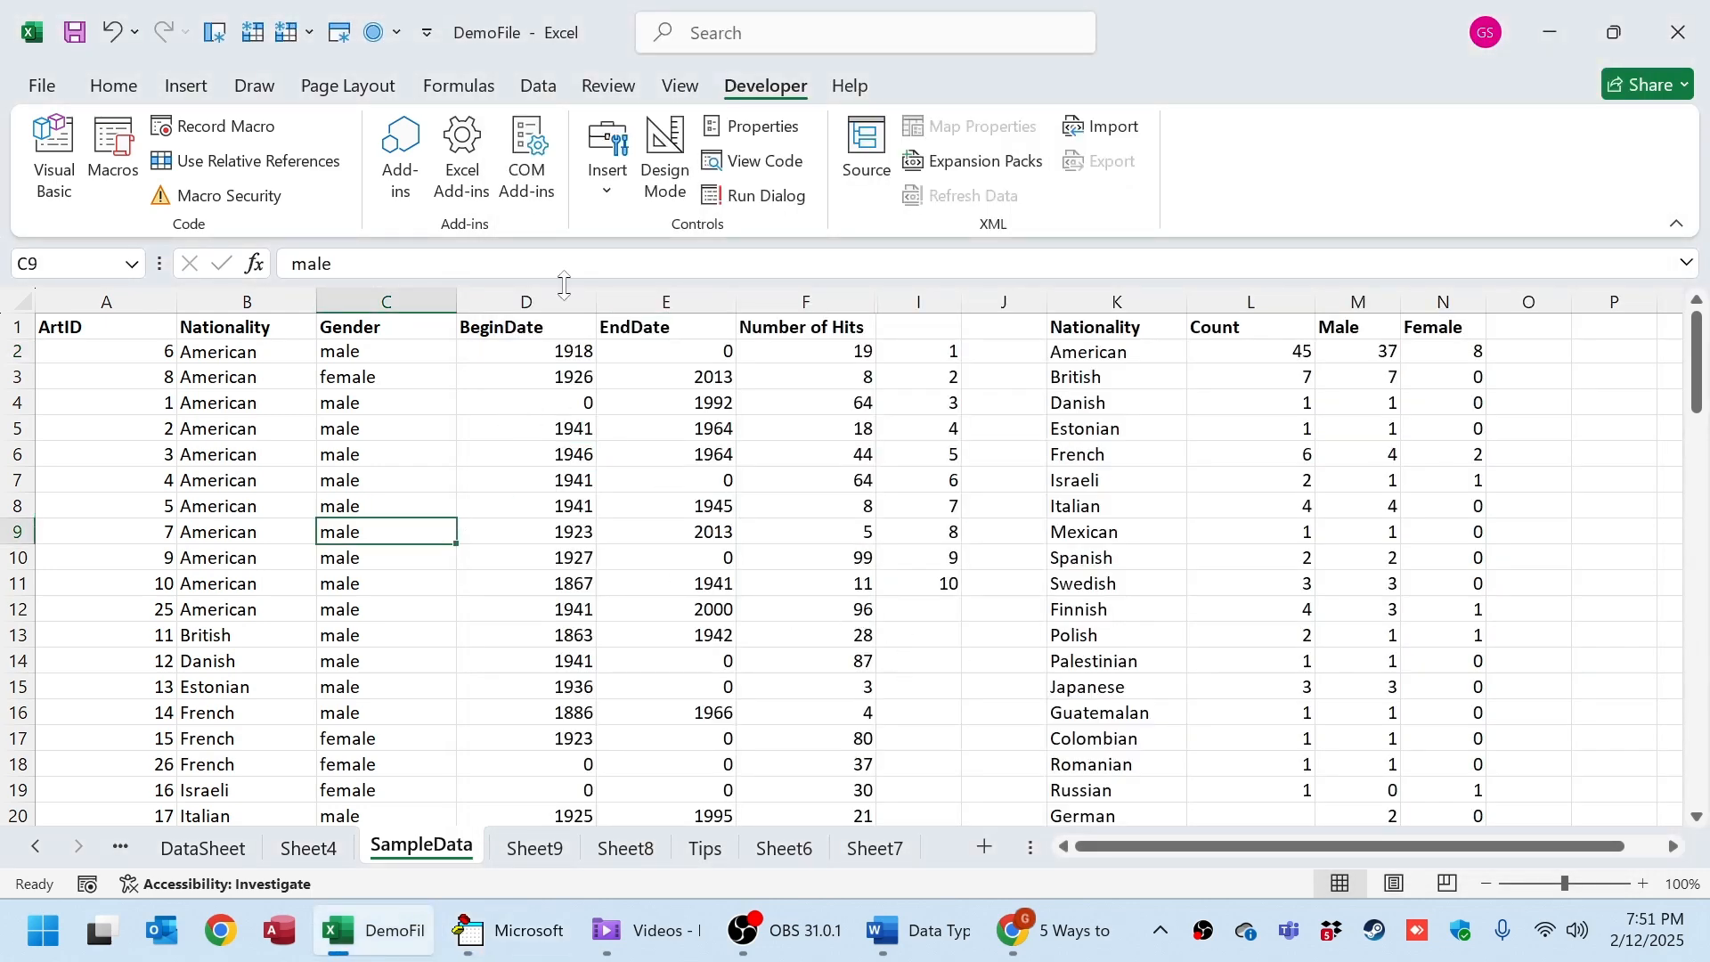
pyautogui.click(186, 136)
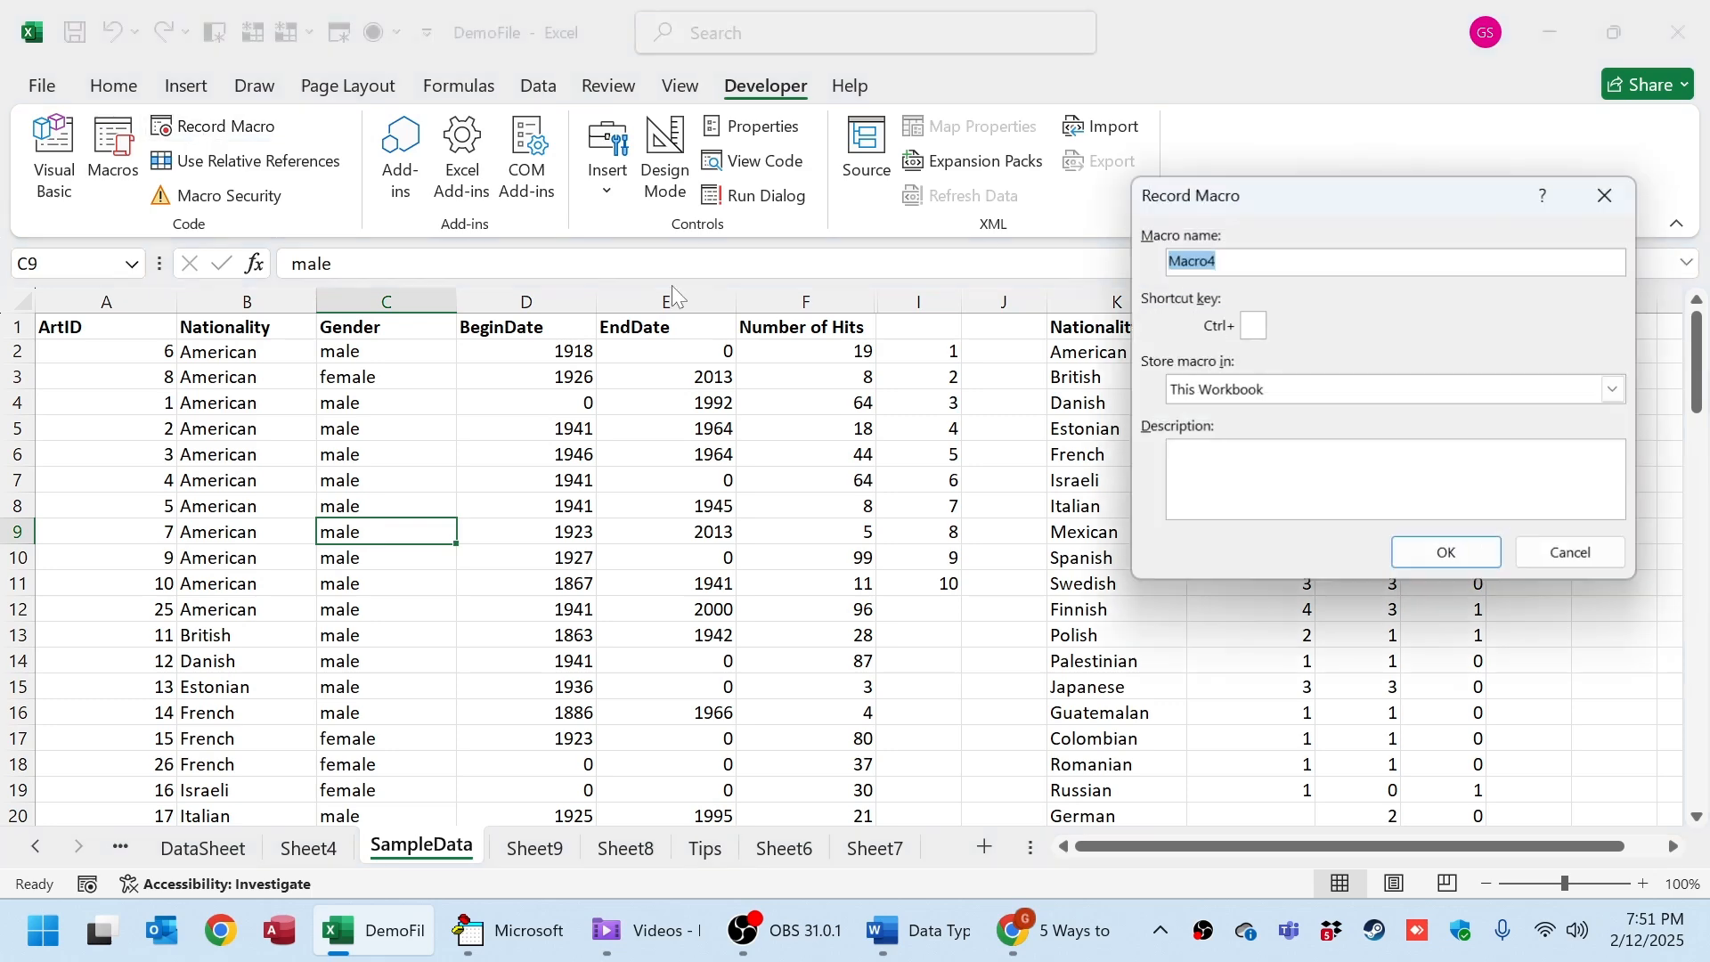
pyautogui.click(1447, 545)
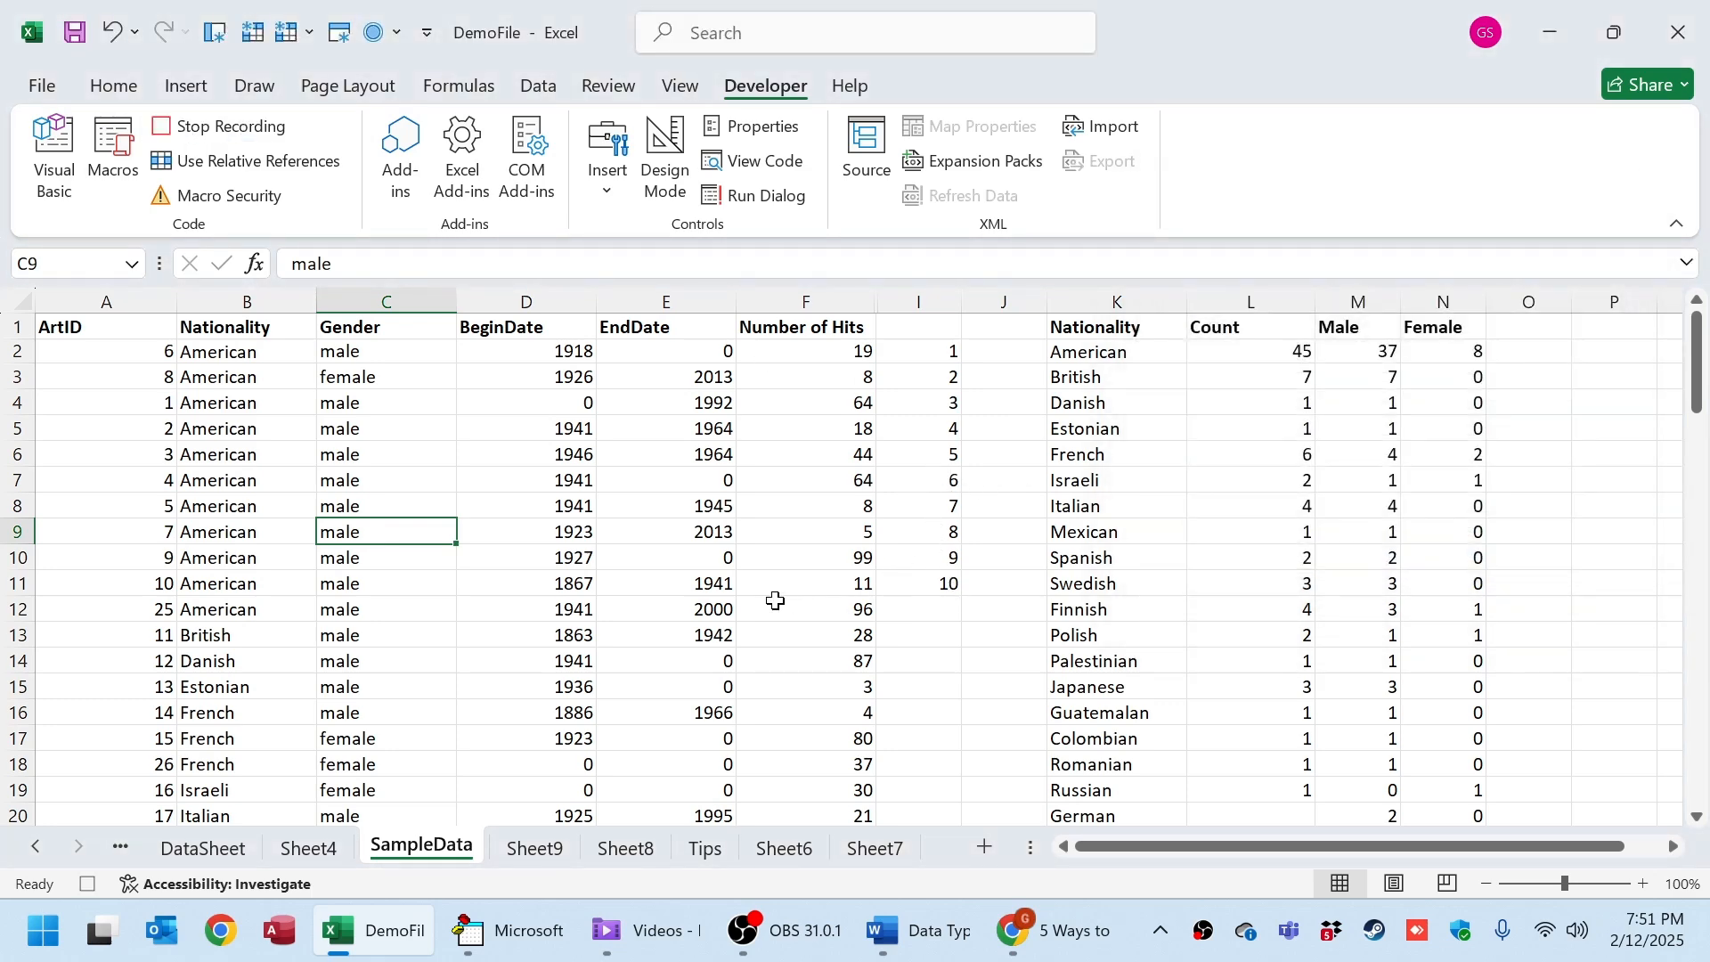
# Enter the numbers 11 to 15 in cells I12 through I16.
pyautogui.click(922, 611)
pyautogui.write('11')
pyautogui.press('Return')
pyautogui.write('12')
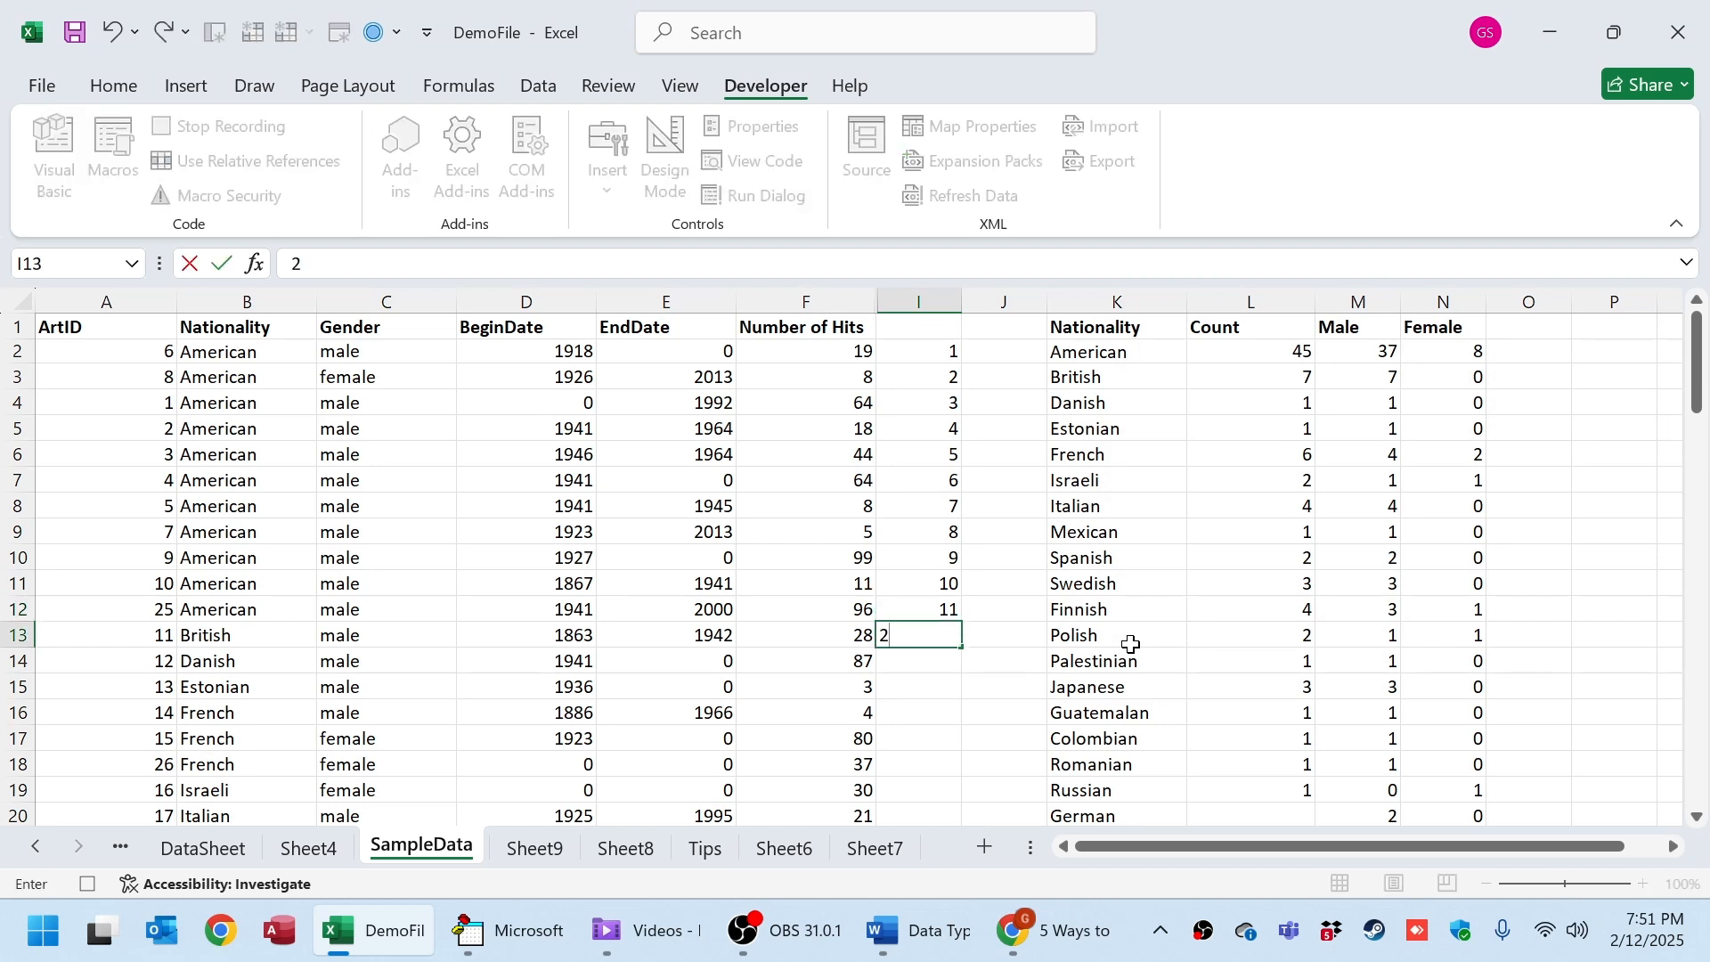
pyautogui.press('Return')
pyautogui.write('1')
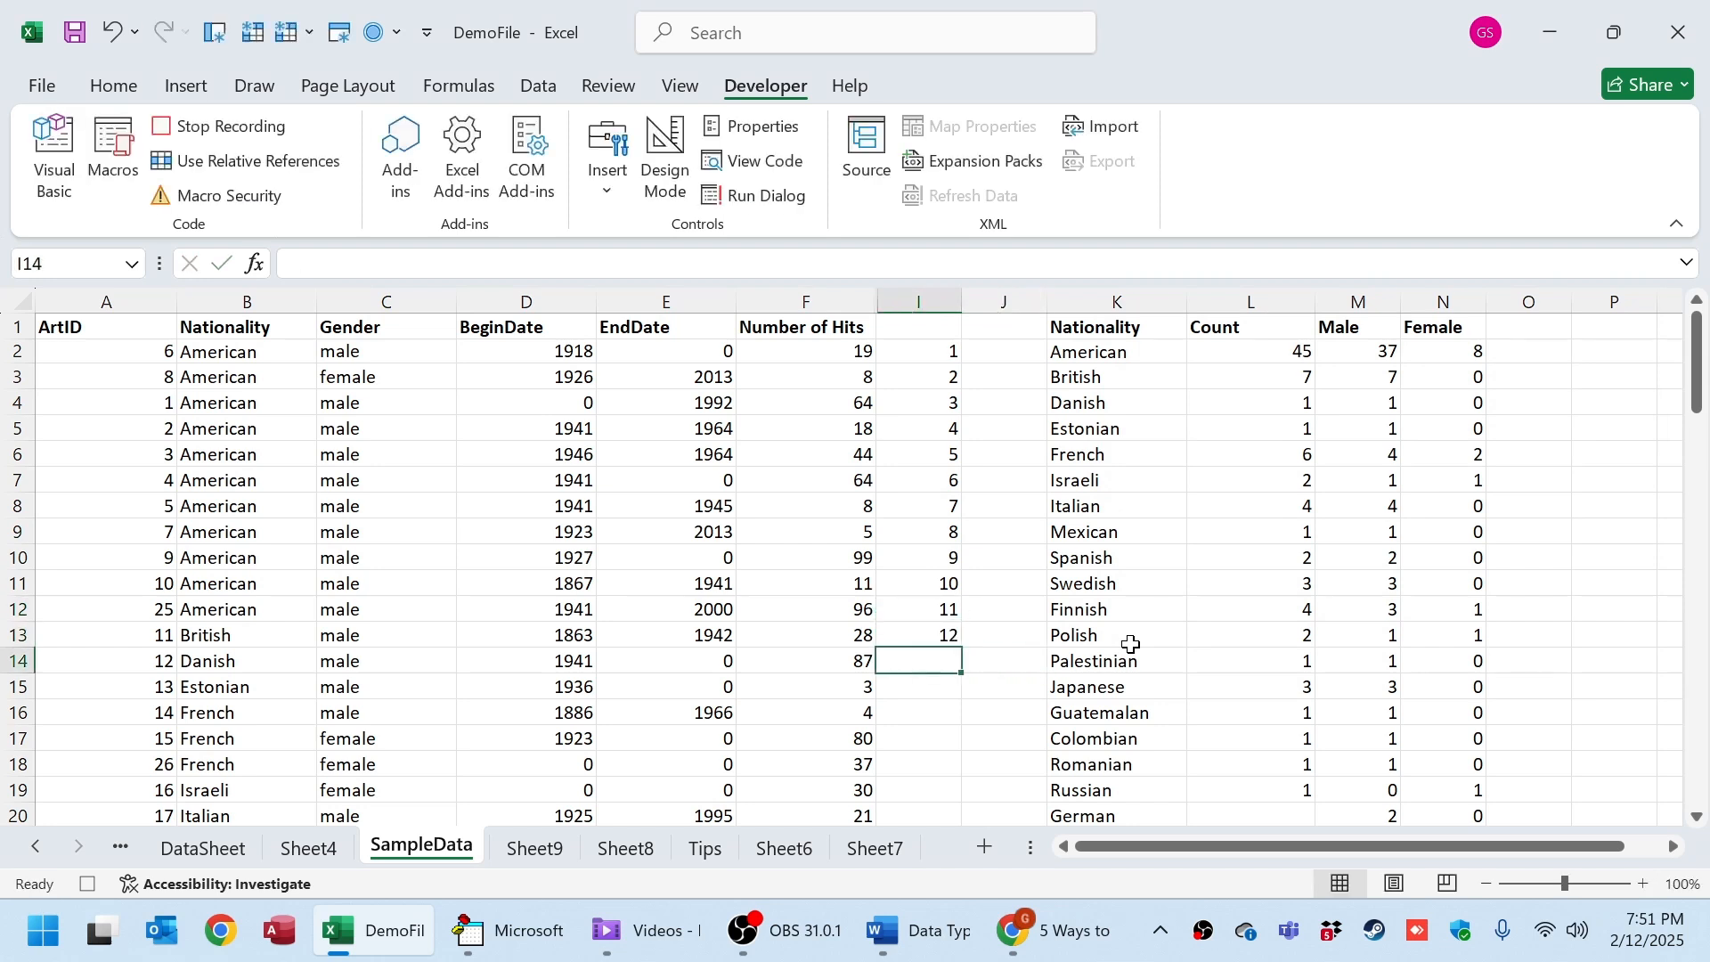
pyautogui.write('3')
pyautogui.press('Return')
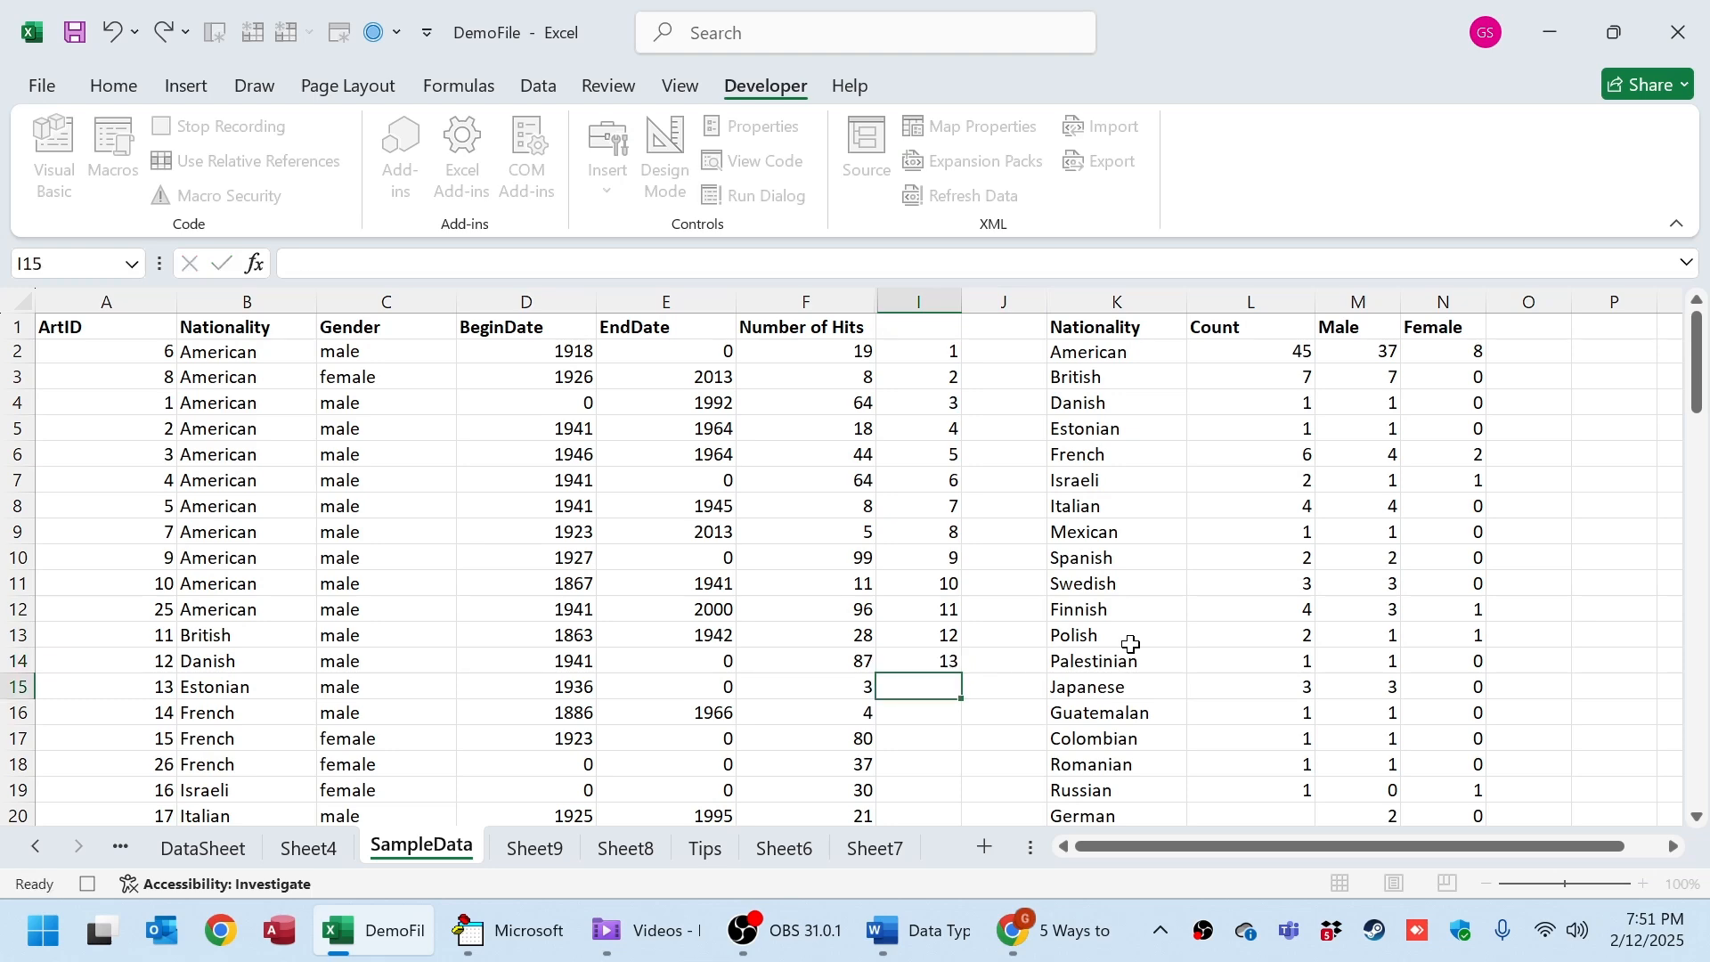
pyautogui.write('14')
pyautogui.press('Return')
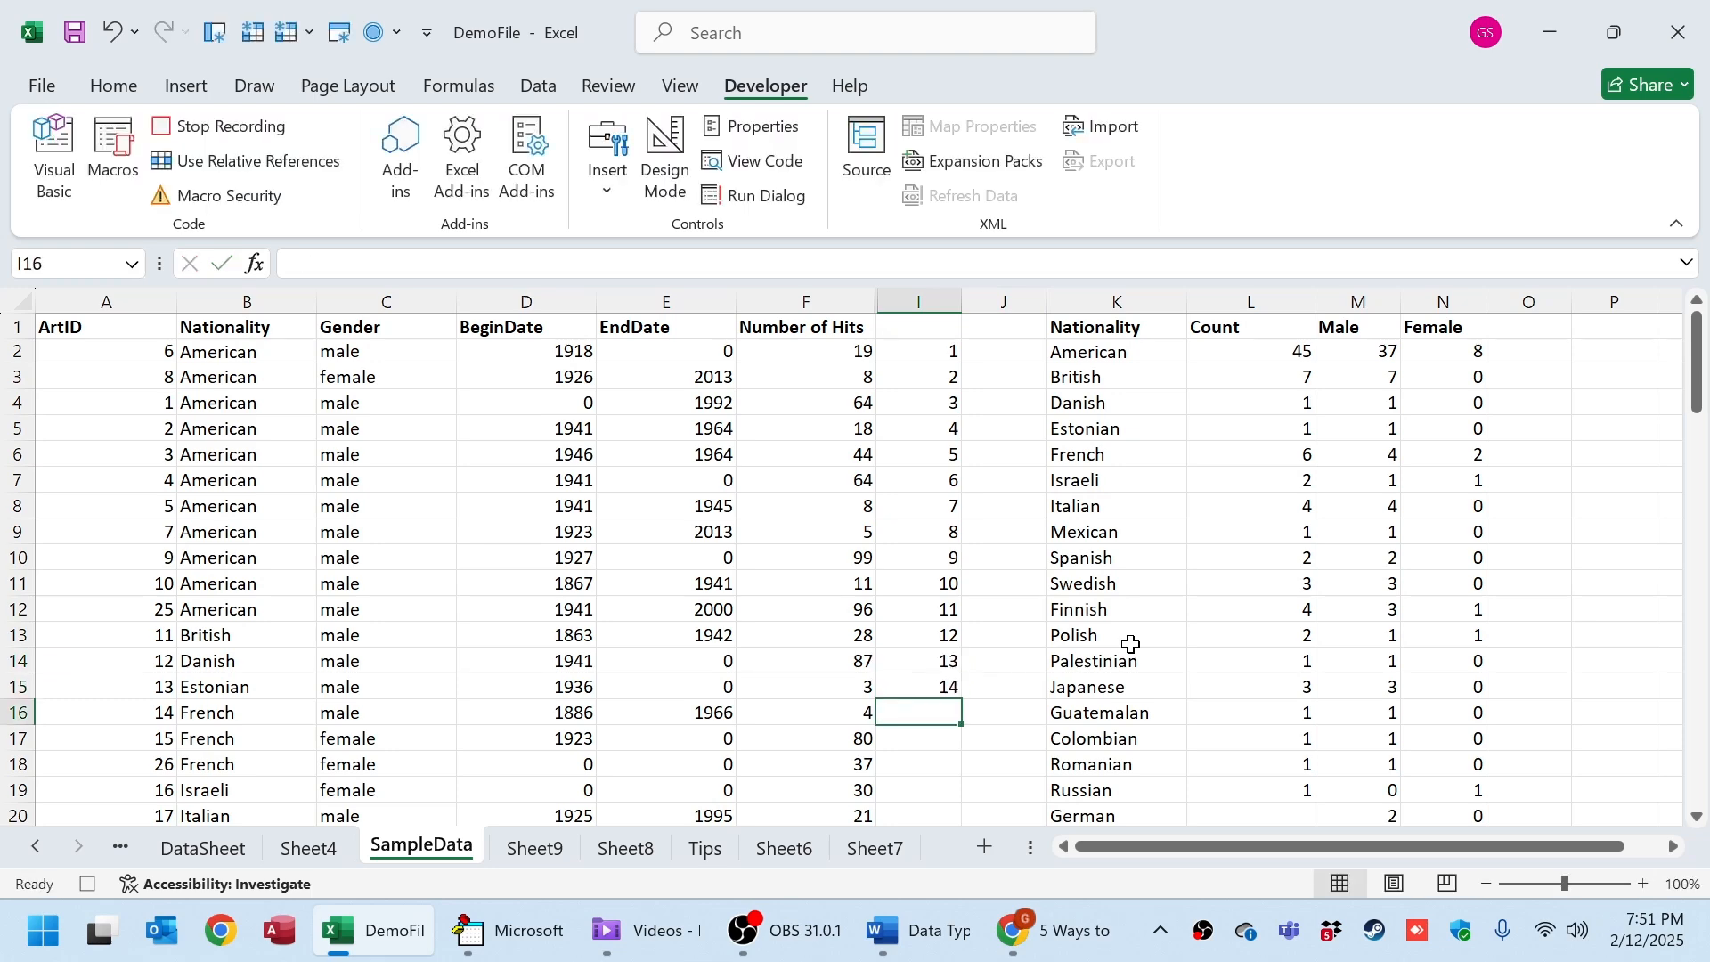
pyautogui.write('15')
pyautogui.press('Return')
# Record scrolling the sheet down and back up and selecting cell D6, and stop the macro recording.
pyautogui.scroll(-11, 891, 552)
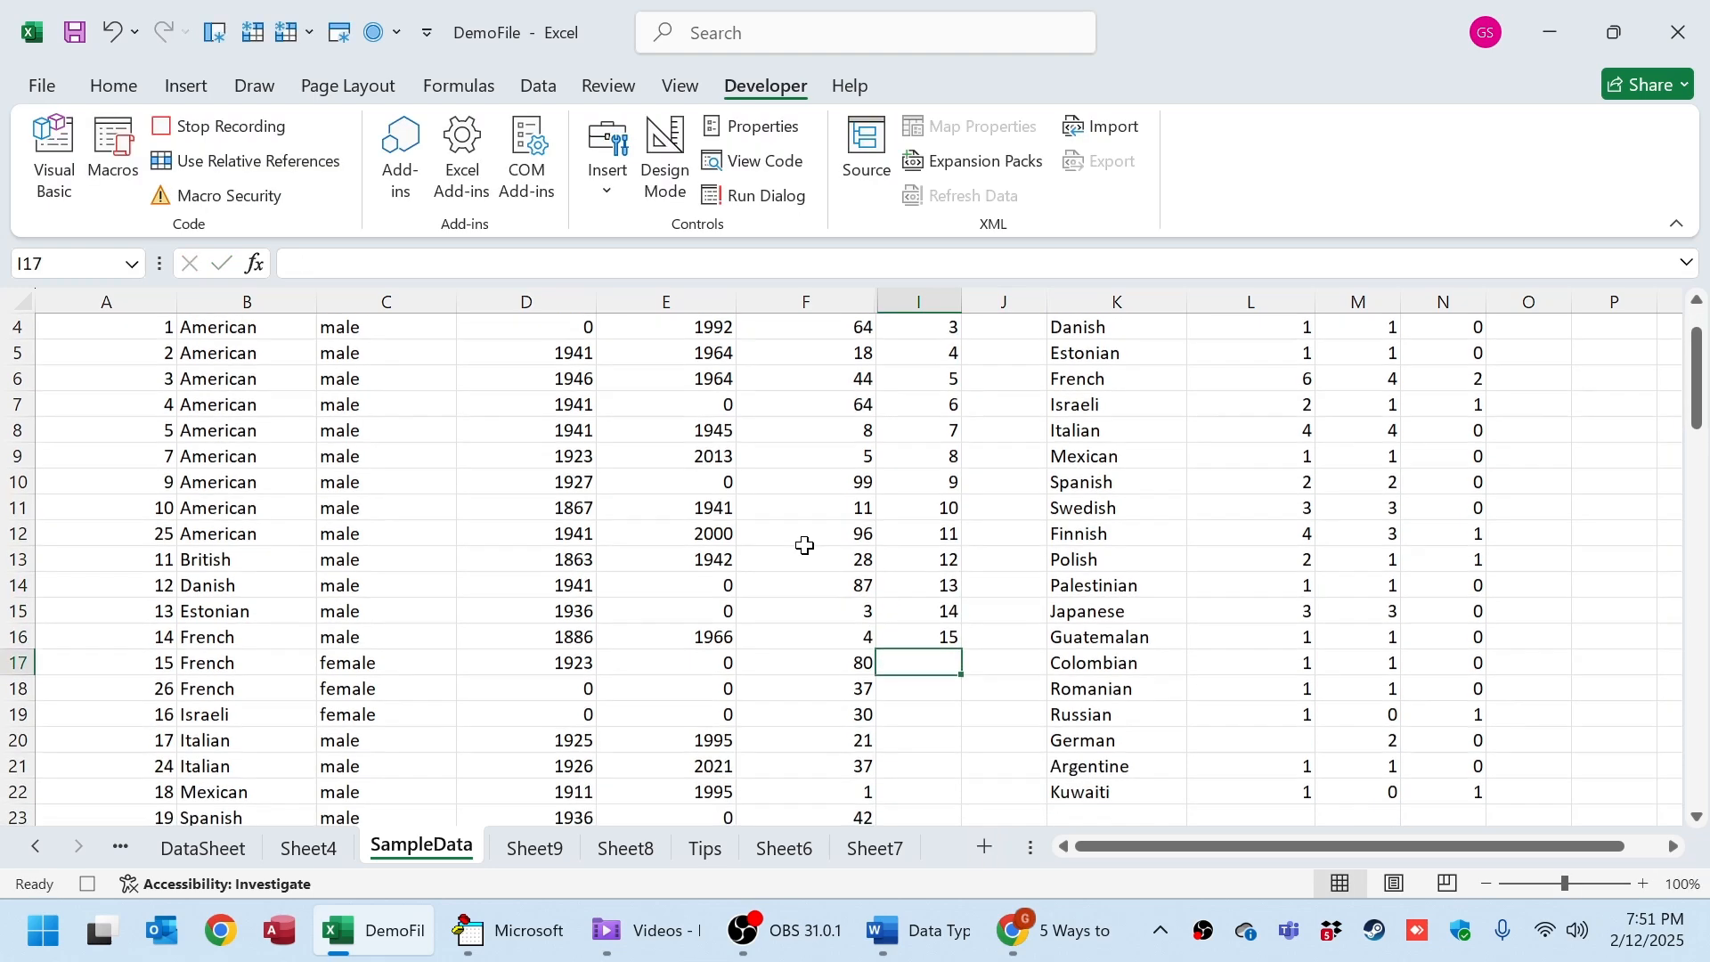
pyautogui.scroll(11, 980, 534)
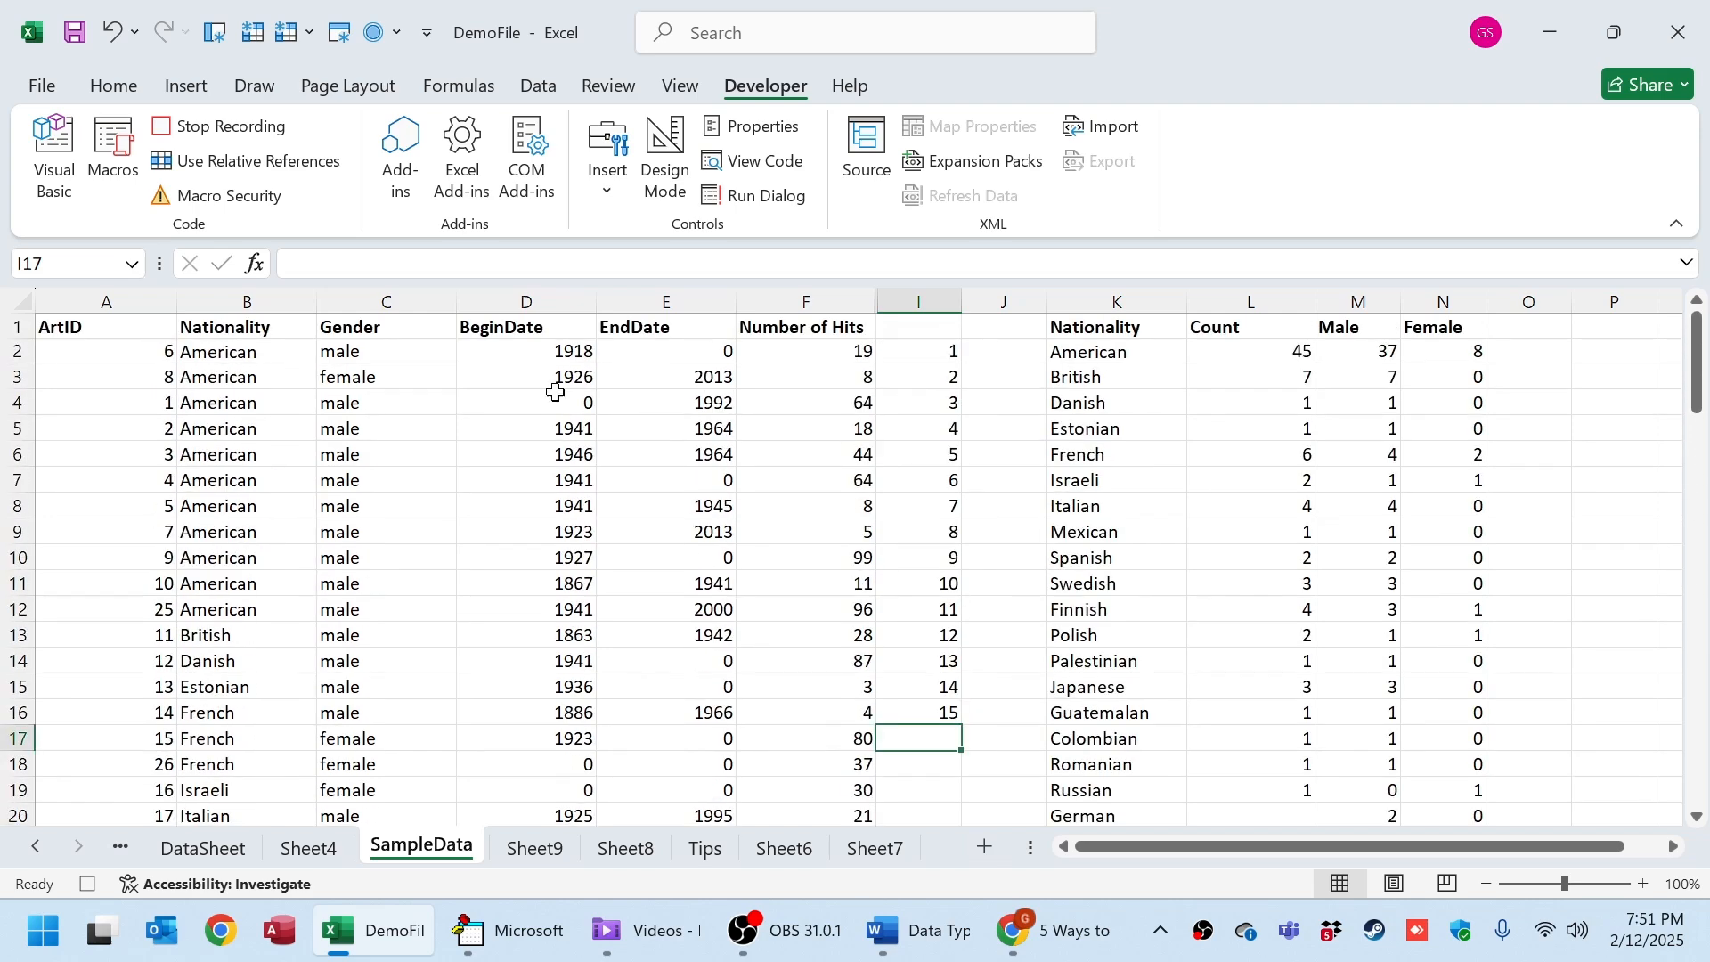
pyautogui.click(424, 458)
pyautogui.click(1127, 546)
pyautogui.moveTo(1128, 546); pyautogui.dragTo(107, 712)
pyautogui.click(525, 455)
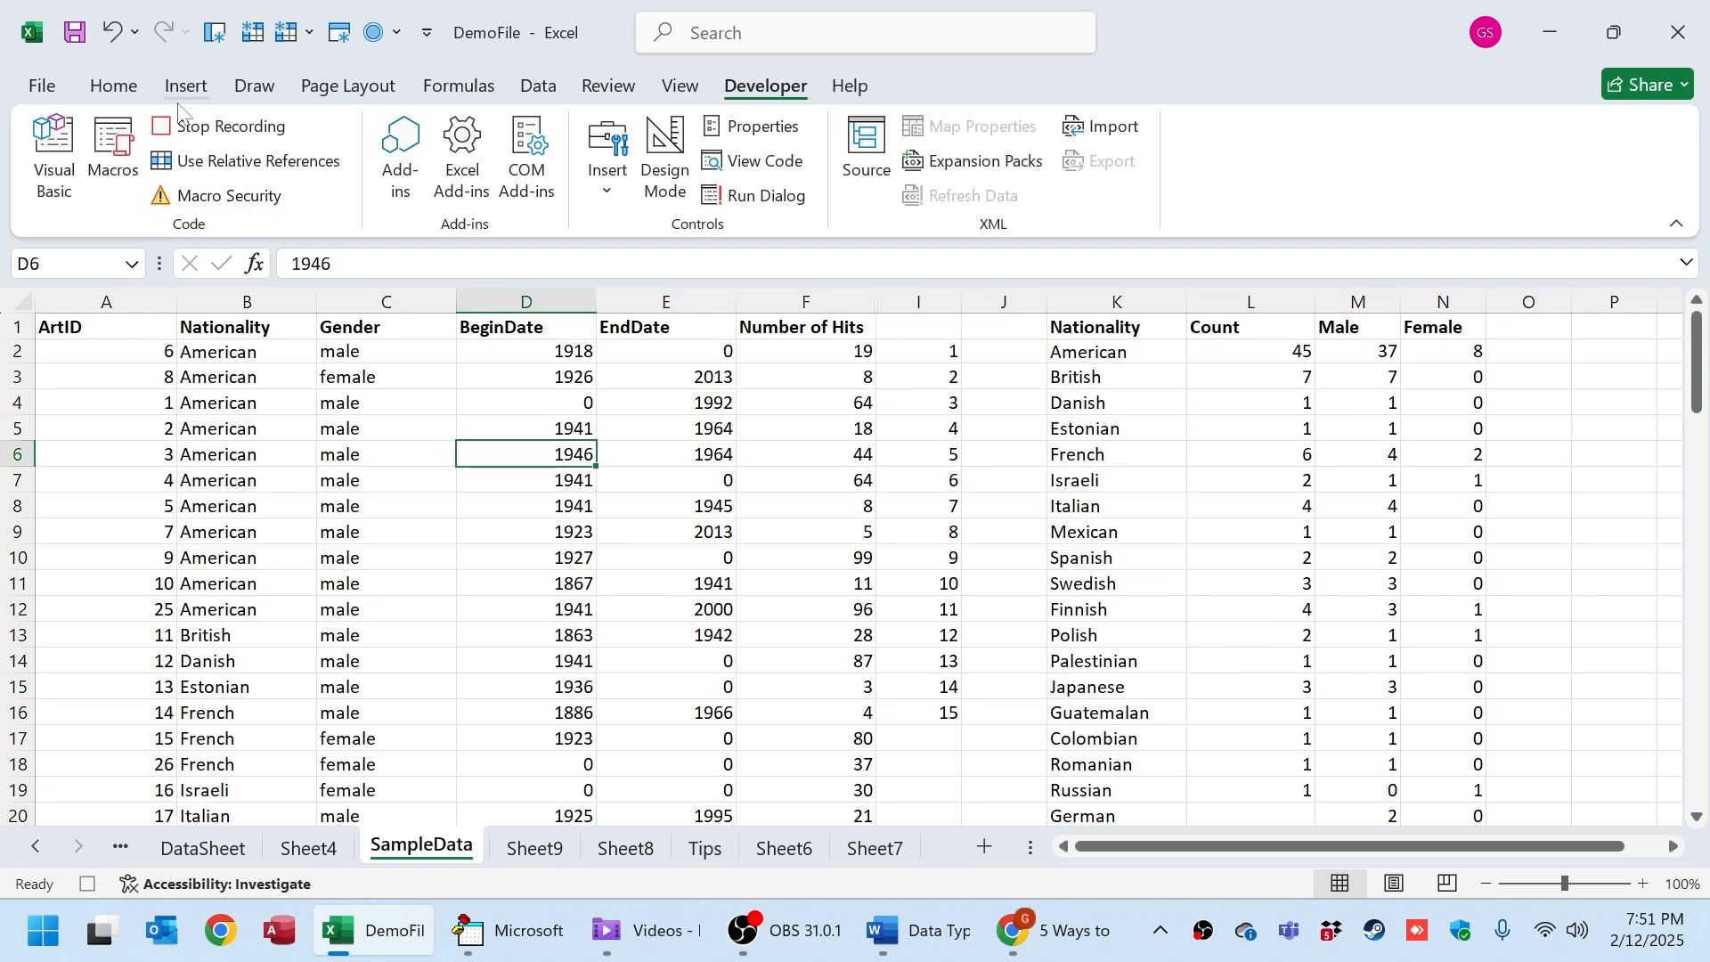
pyautogui.click(219, 126)
# Open Macro4 for editing and examine its ActiveWindow.SmallScroll and Range("D6").Select lines.
pyautogui.click(113, 153)
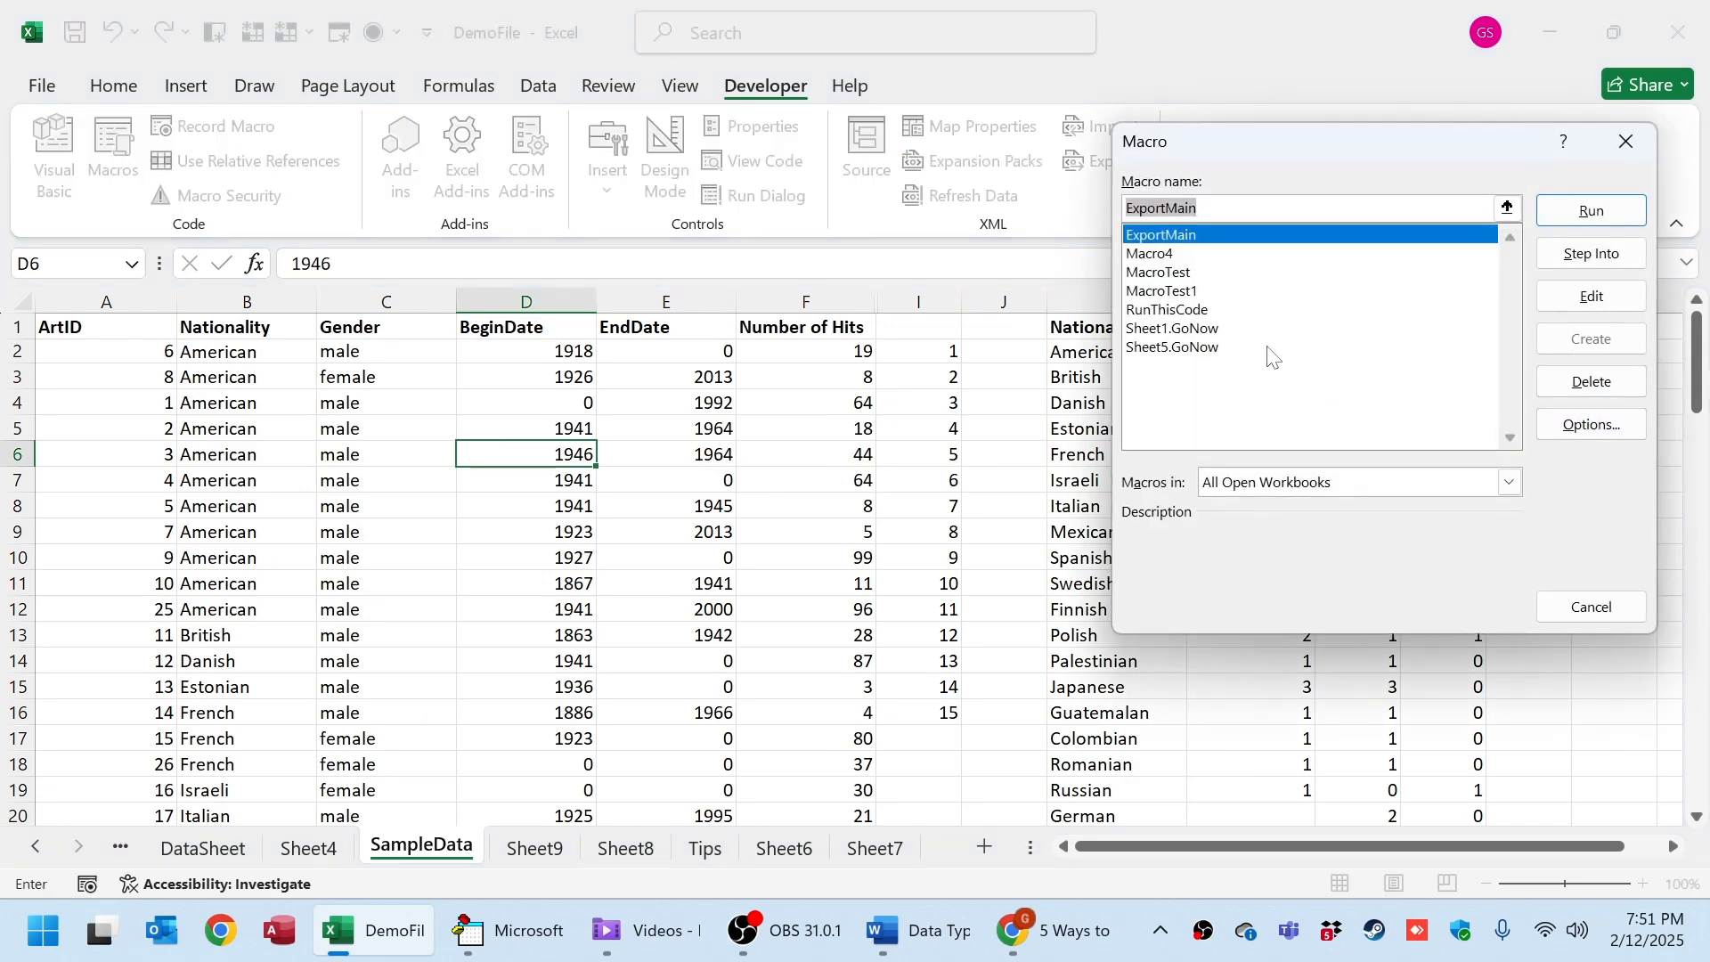
pyautogui.click(1172, 254)
pyautogui.click(1639, 299)
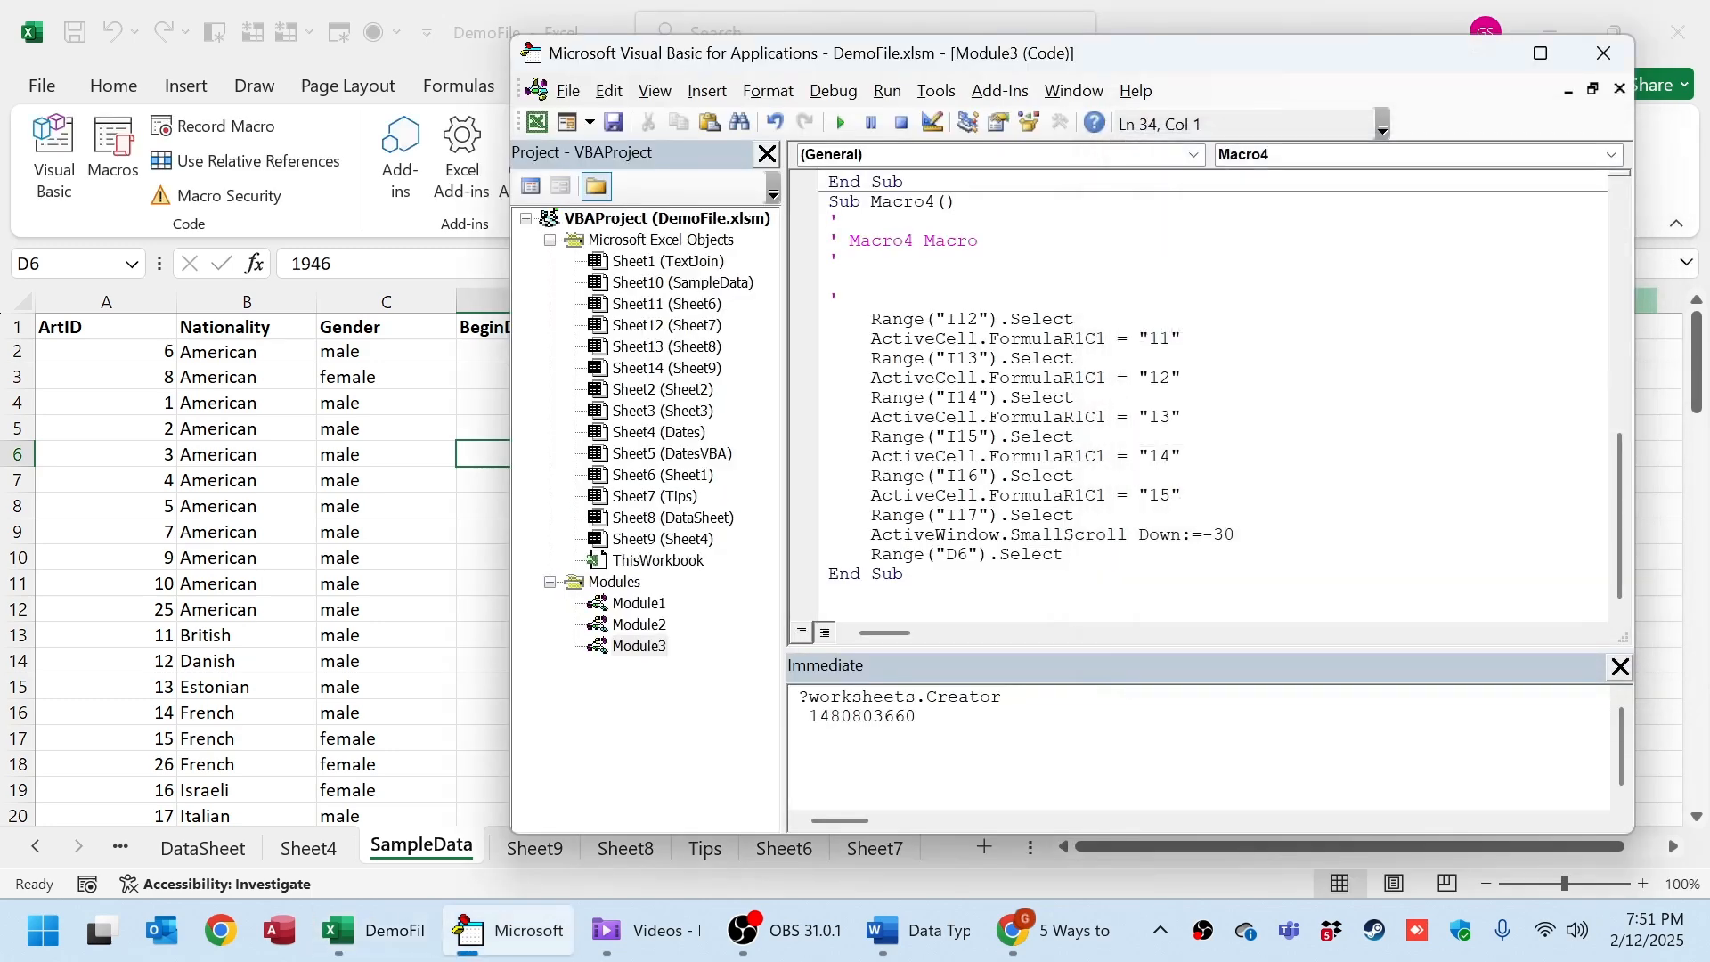
pyautogui.moveTo(1235, 535); pyautogui.dragTo(826, 535)
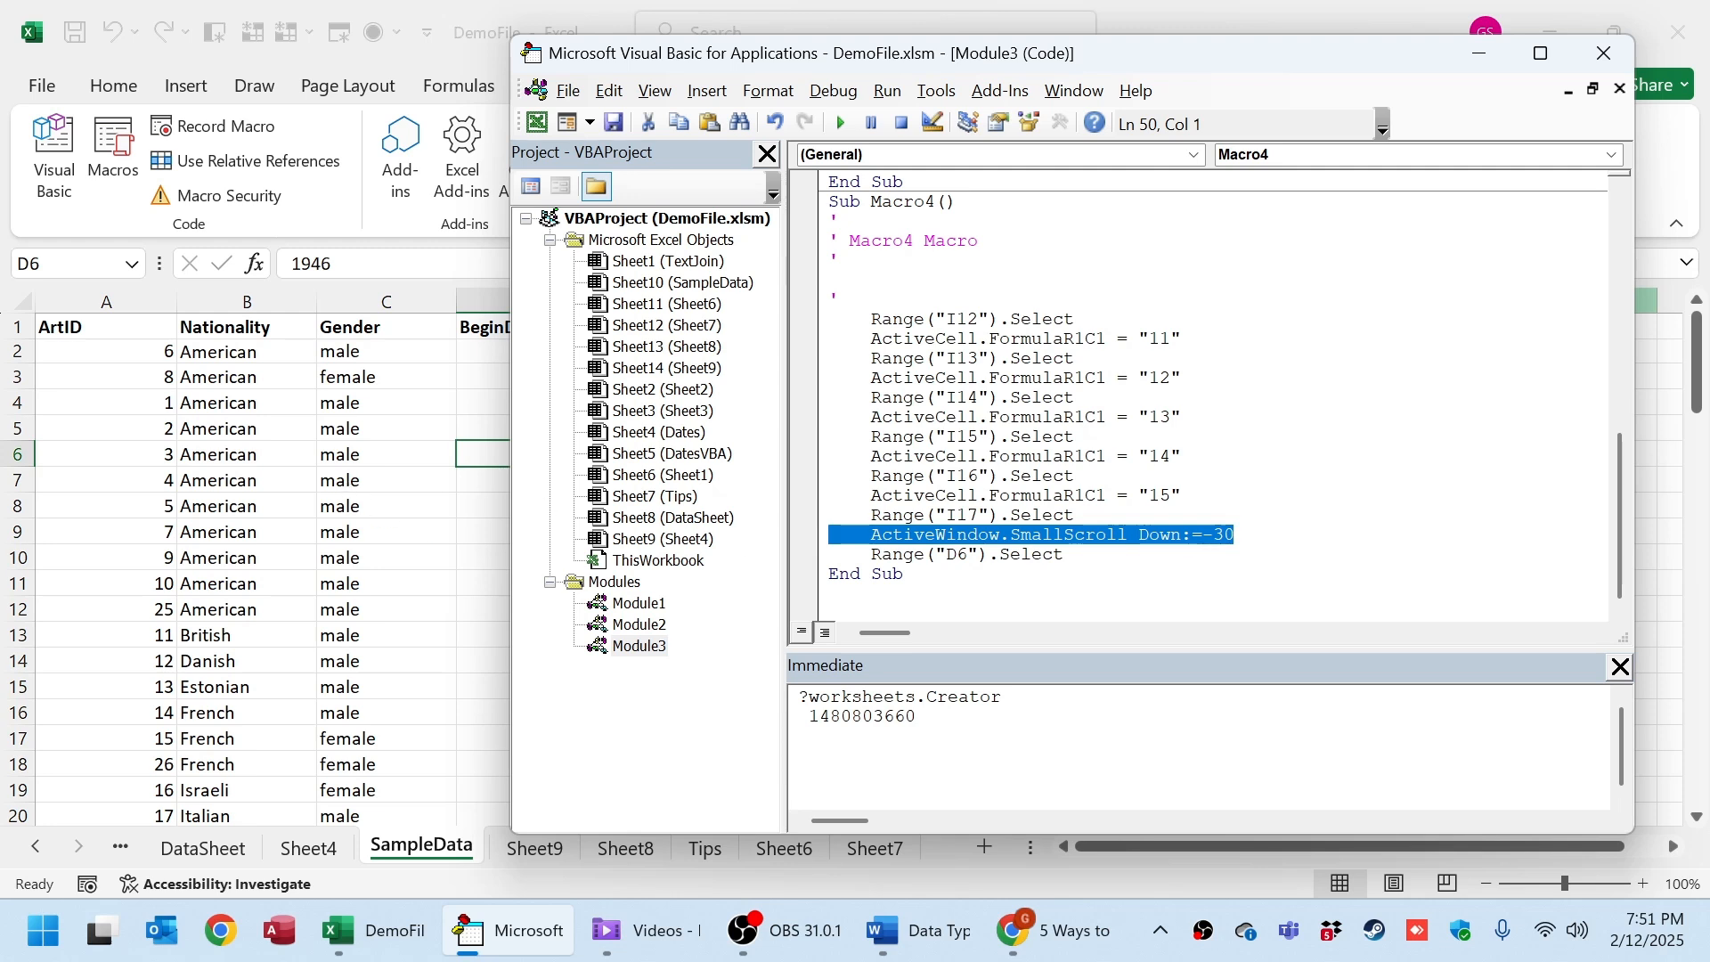
pyautogui.click(1065, 554)
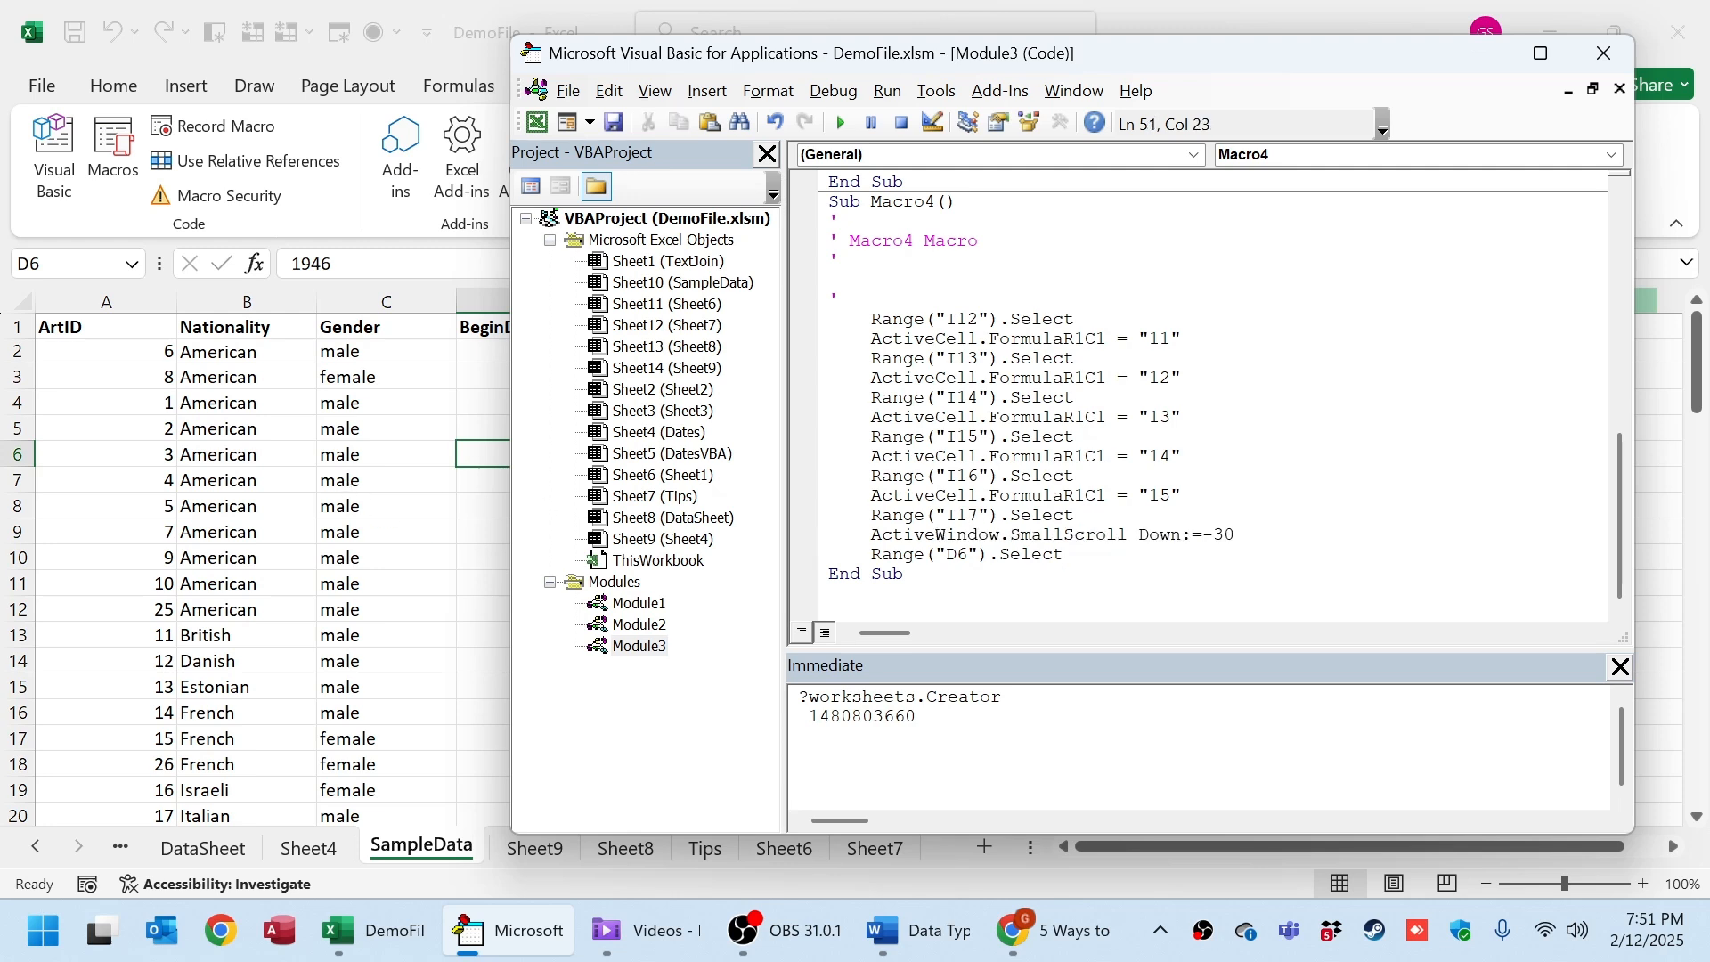
# Run Macro4 to a breakpoint on the ActiveWindow.SmallScroll line, execute that line alone, and clear the breakpoint.
pyautogui.click(806, 534)
pyautogui.press('F5')
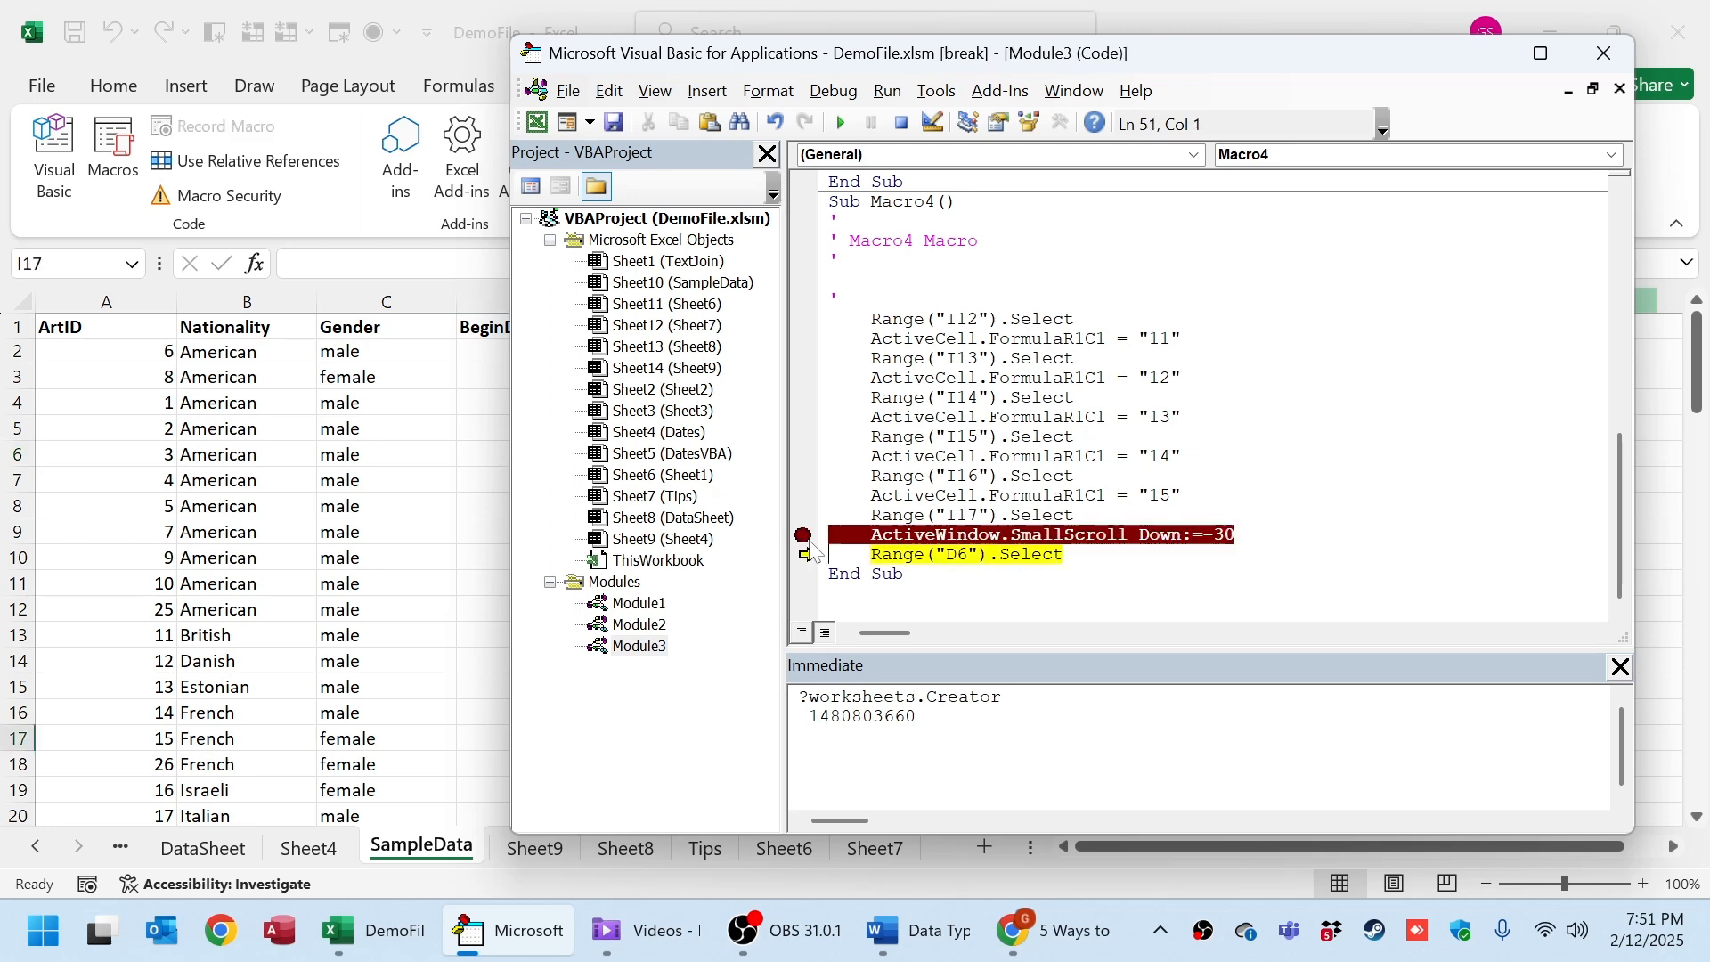
pyautogui.press('F8')
pyautogui.click(803, 535)
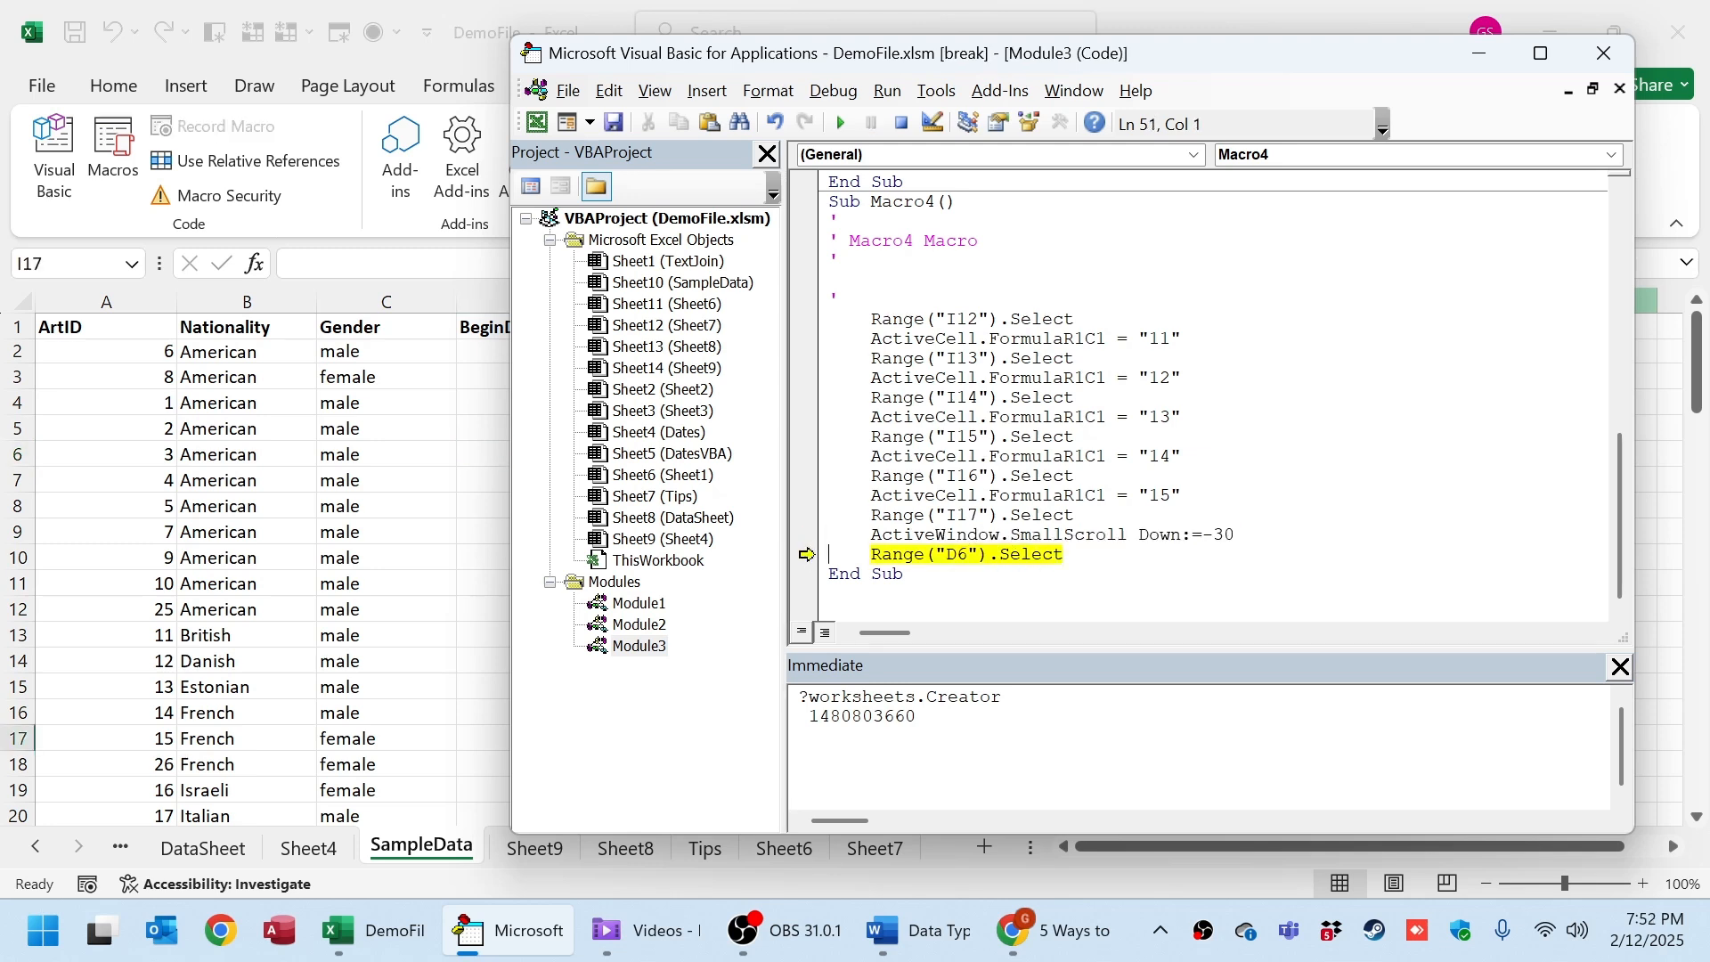
# Examine the ActiveWindow reference in Macro4, stop its paused run and return to the SampleData worksheet.
pyautogui.doubleClick(934, 535)
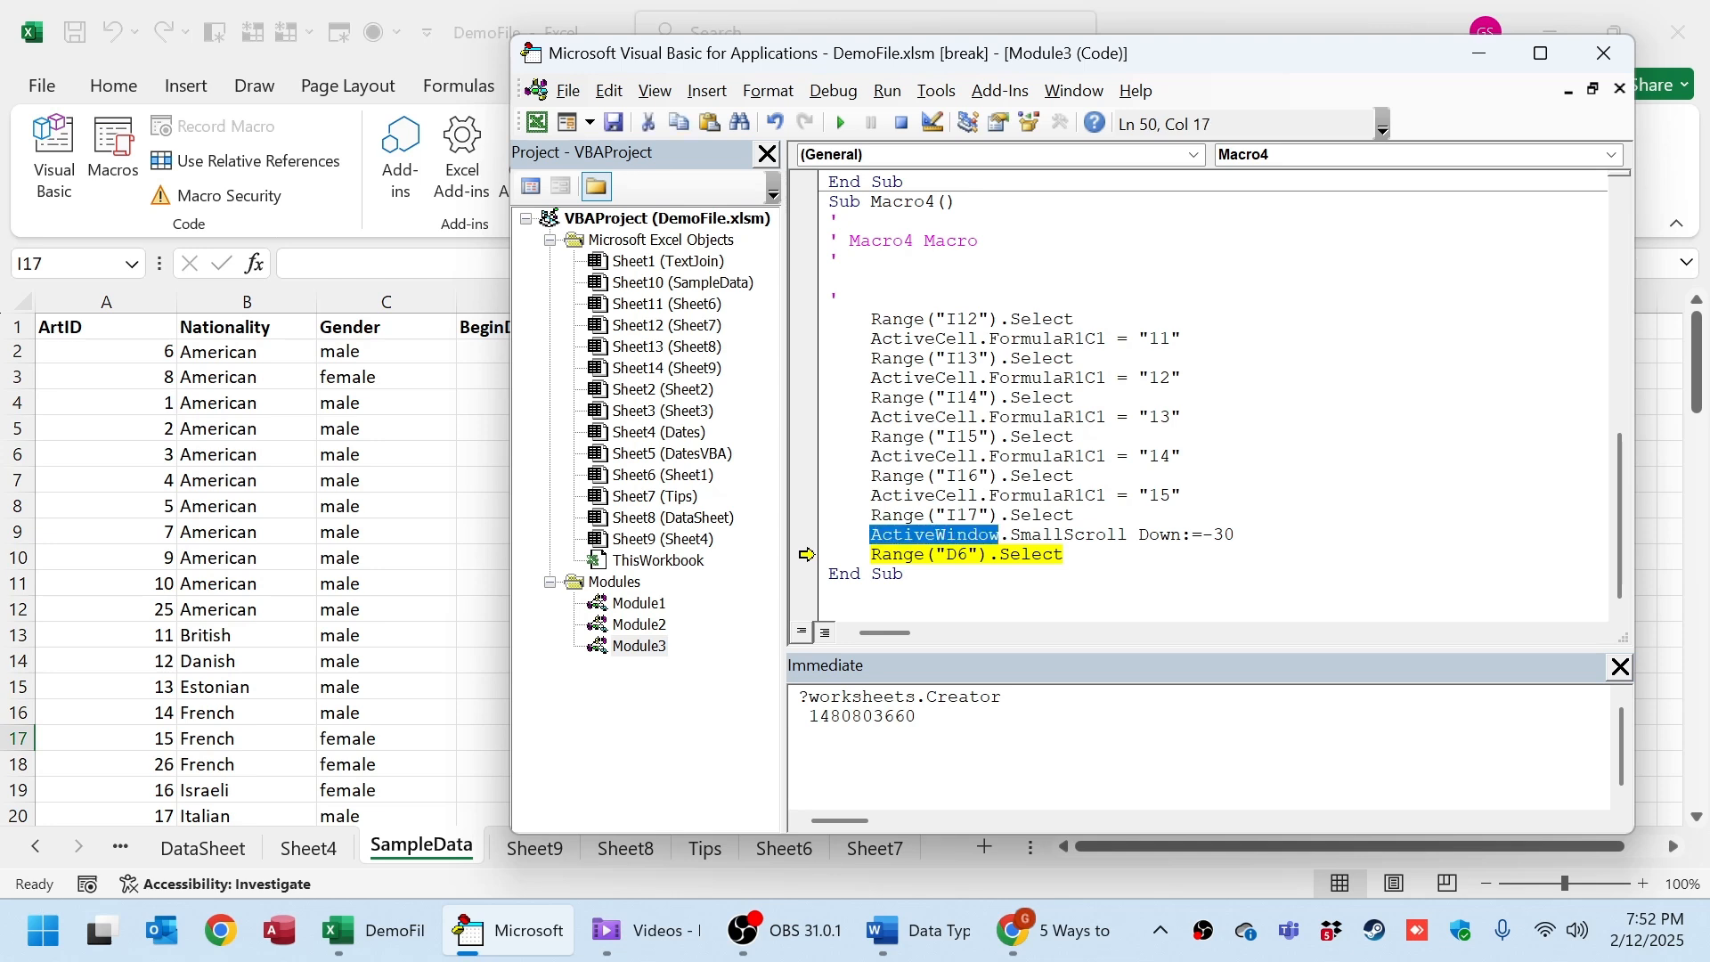
pyautogui.doubleClick(962, 536)
pyautogui.moveTo(1205, 60); pyautogui.dragTo(1171, 95)
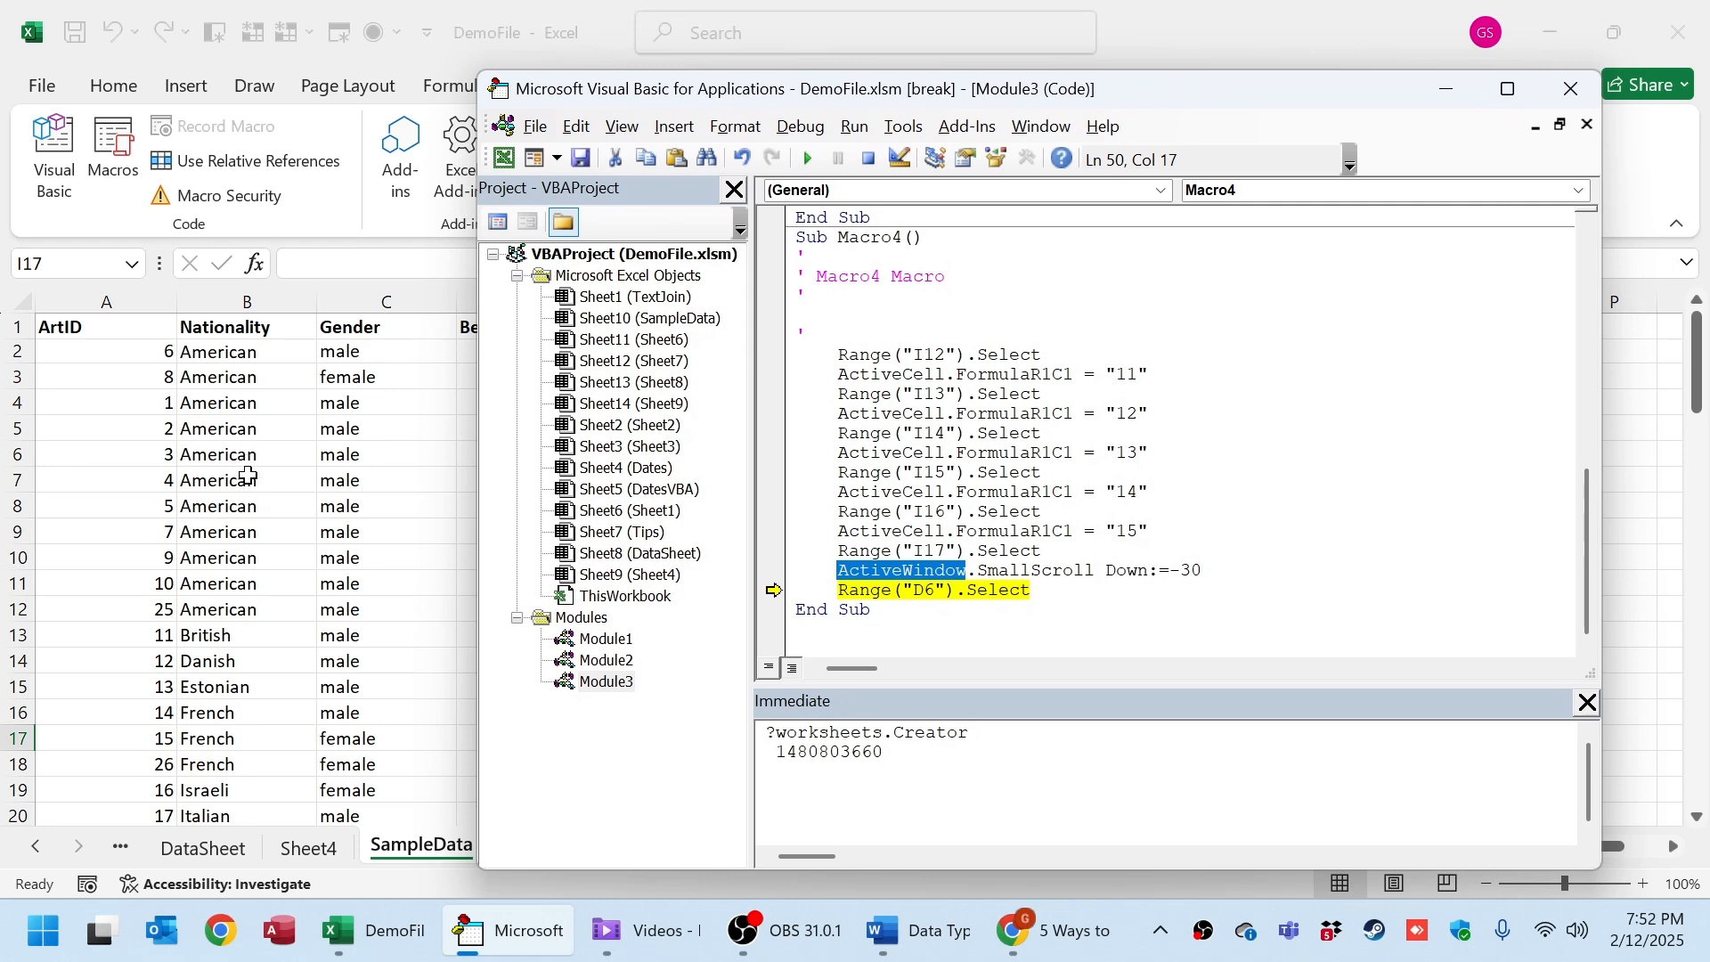
pyautogui.click(869, 157)
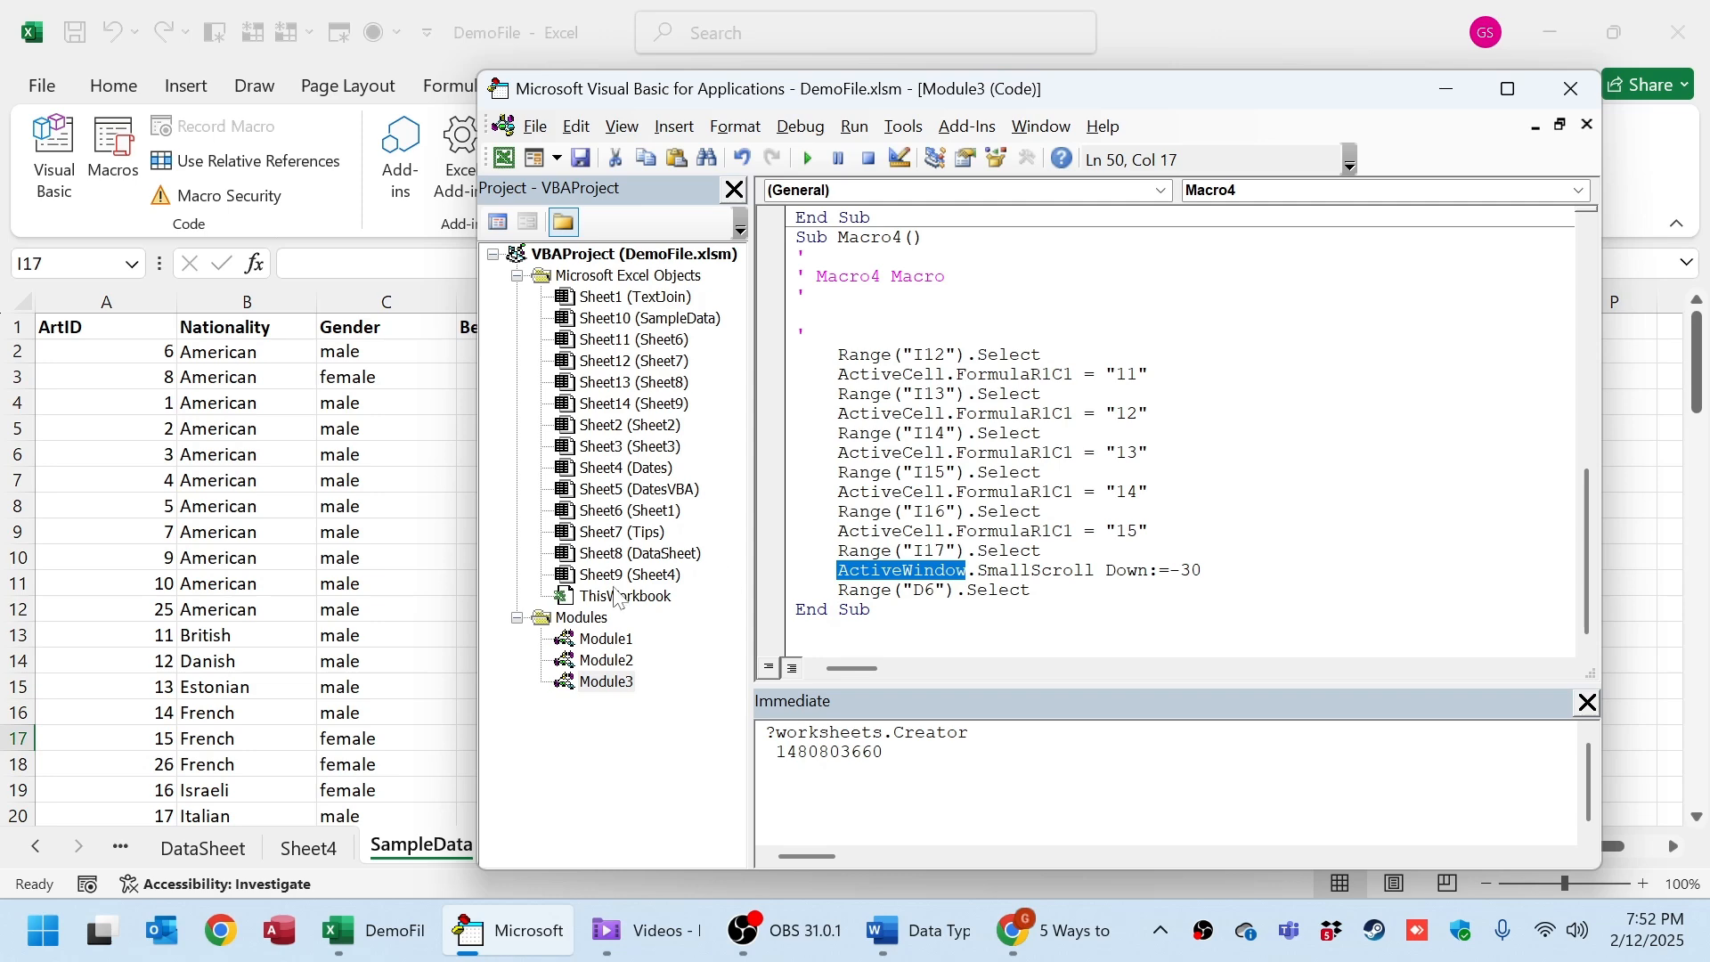
pyautogui.click(358, 618)
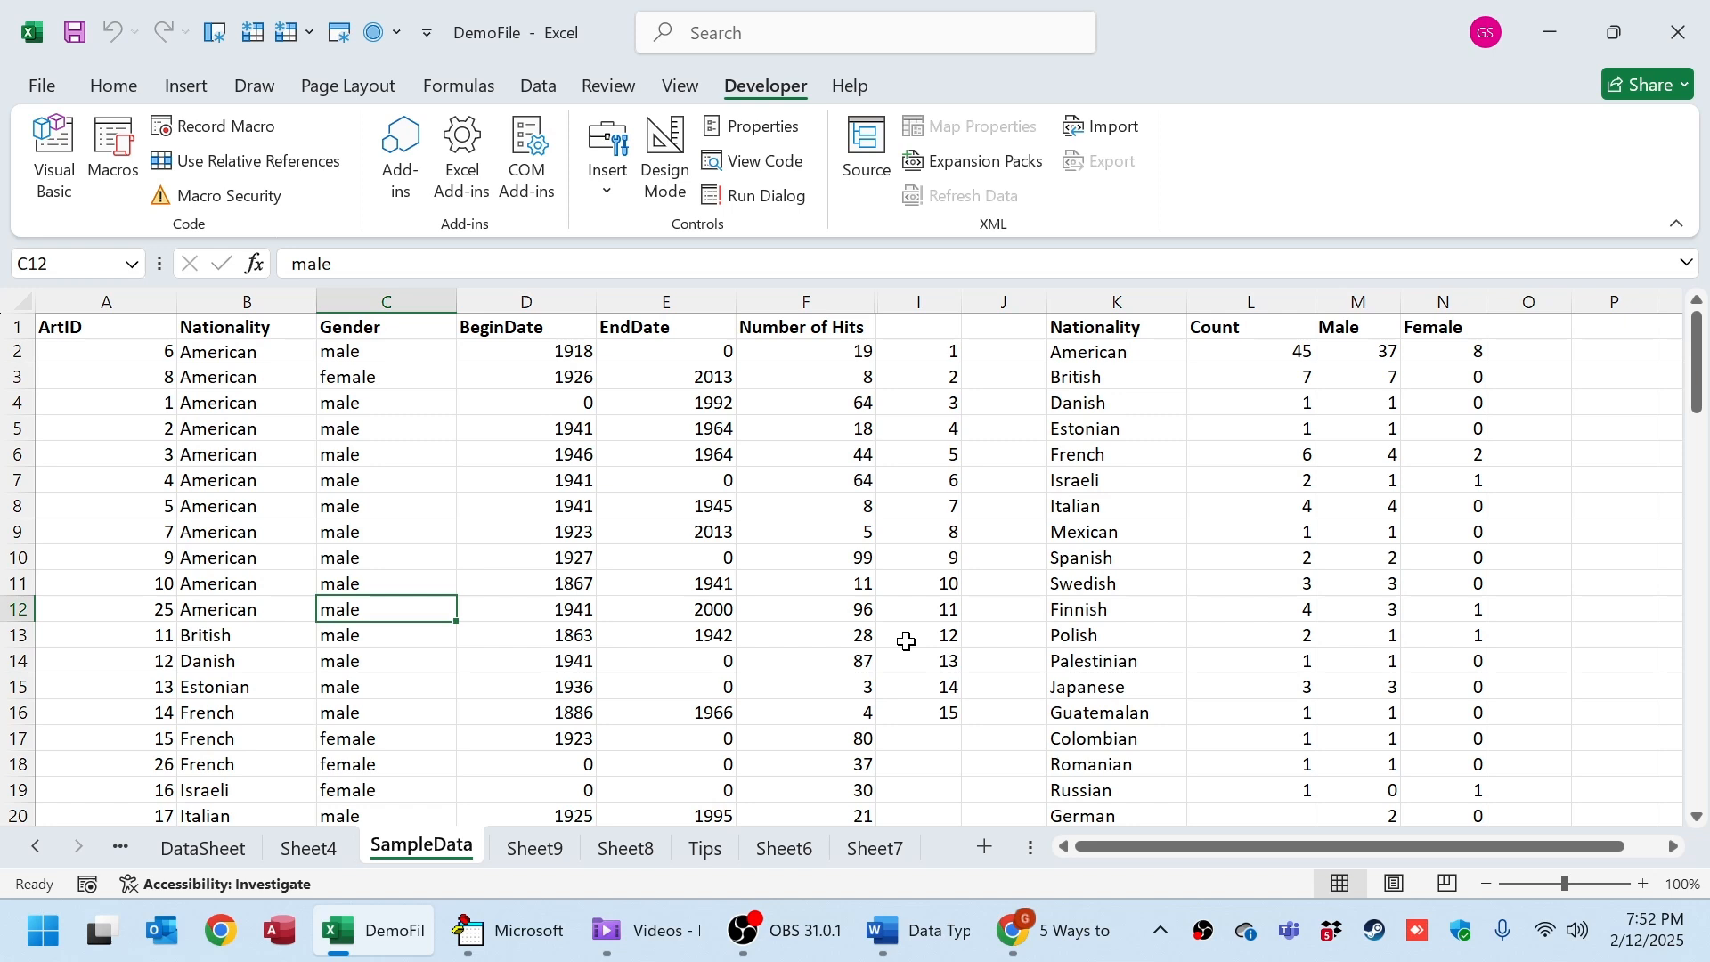
# Start recording Macro5 from cell C8 and set up a replacement of "male" with "Male".
pyautogui.click(377, 501)
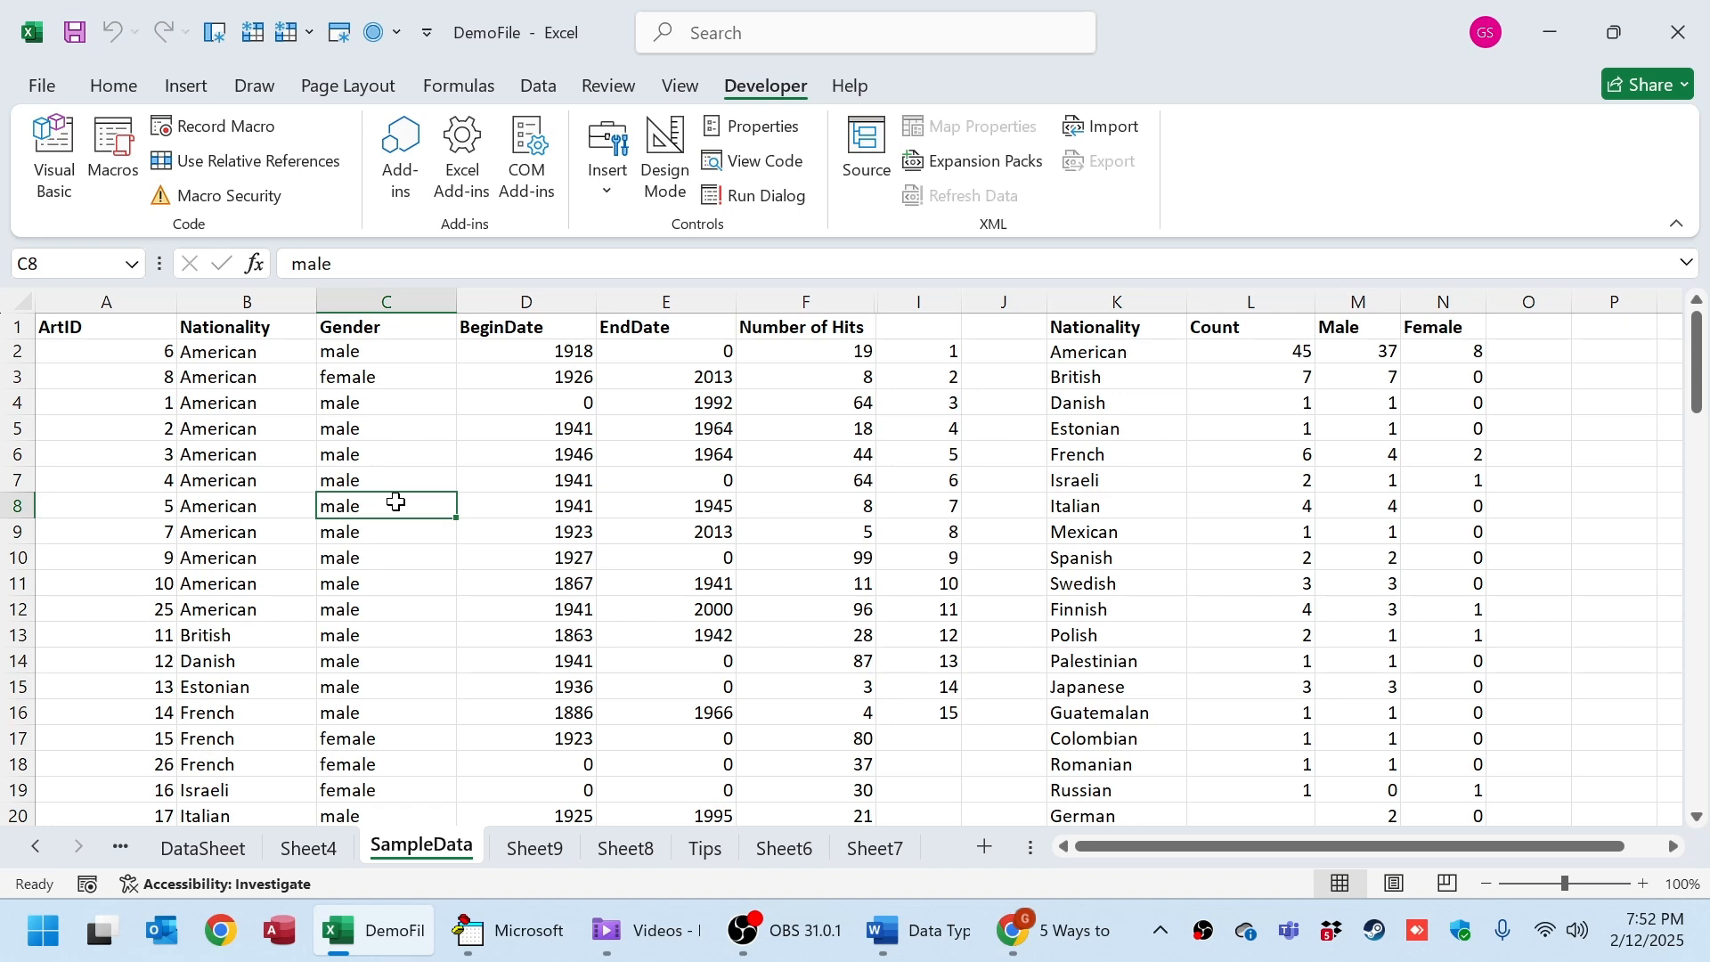
pyautogui.click(214, 126)
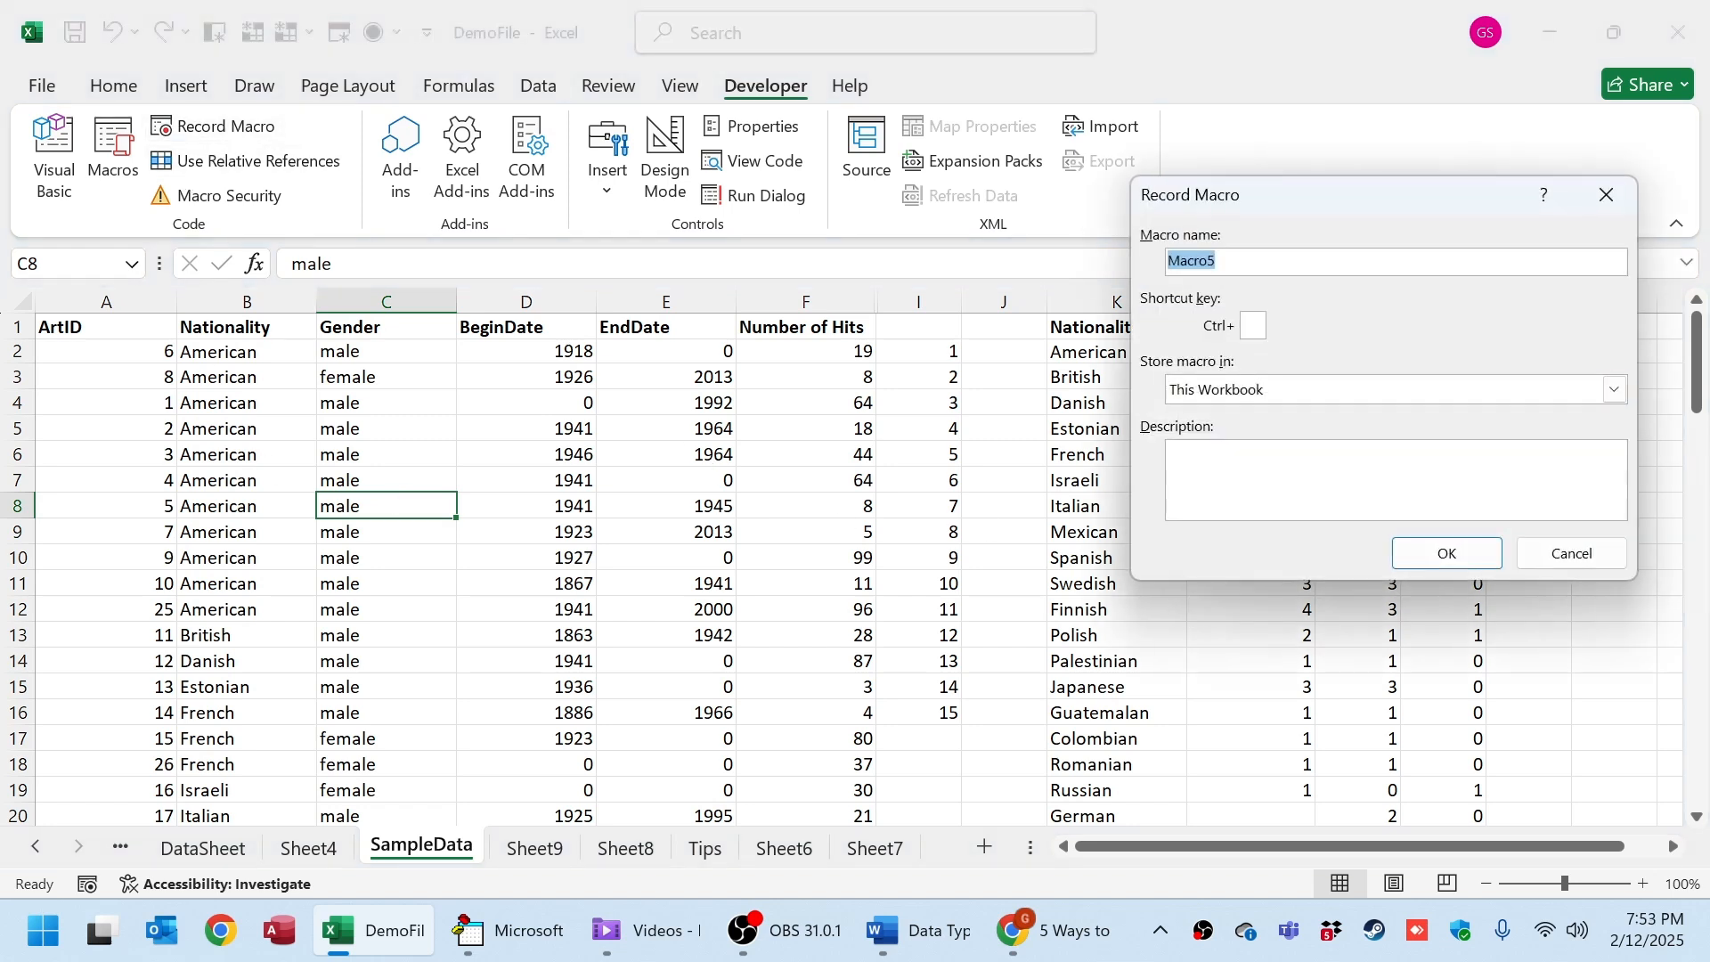
pyautogui.click(1447, 553)
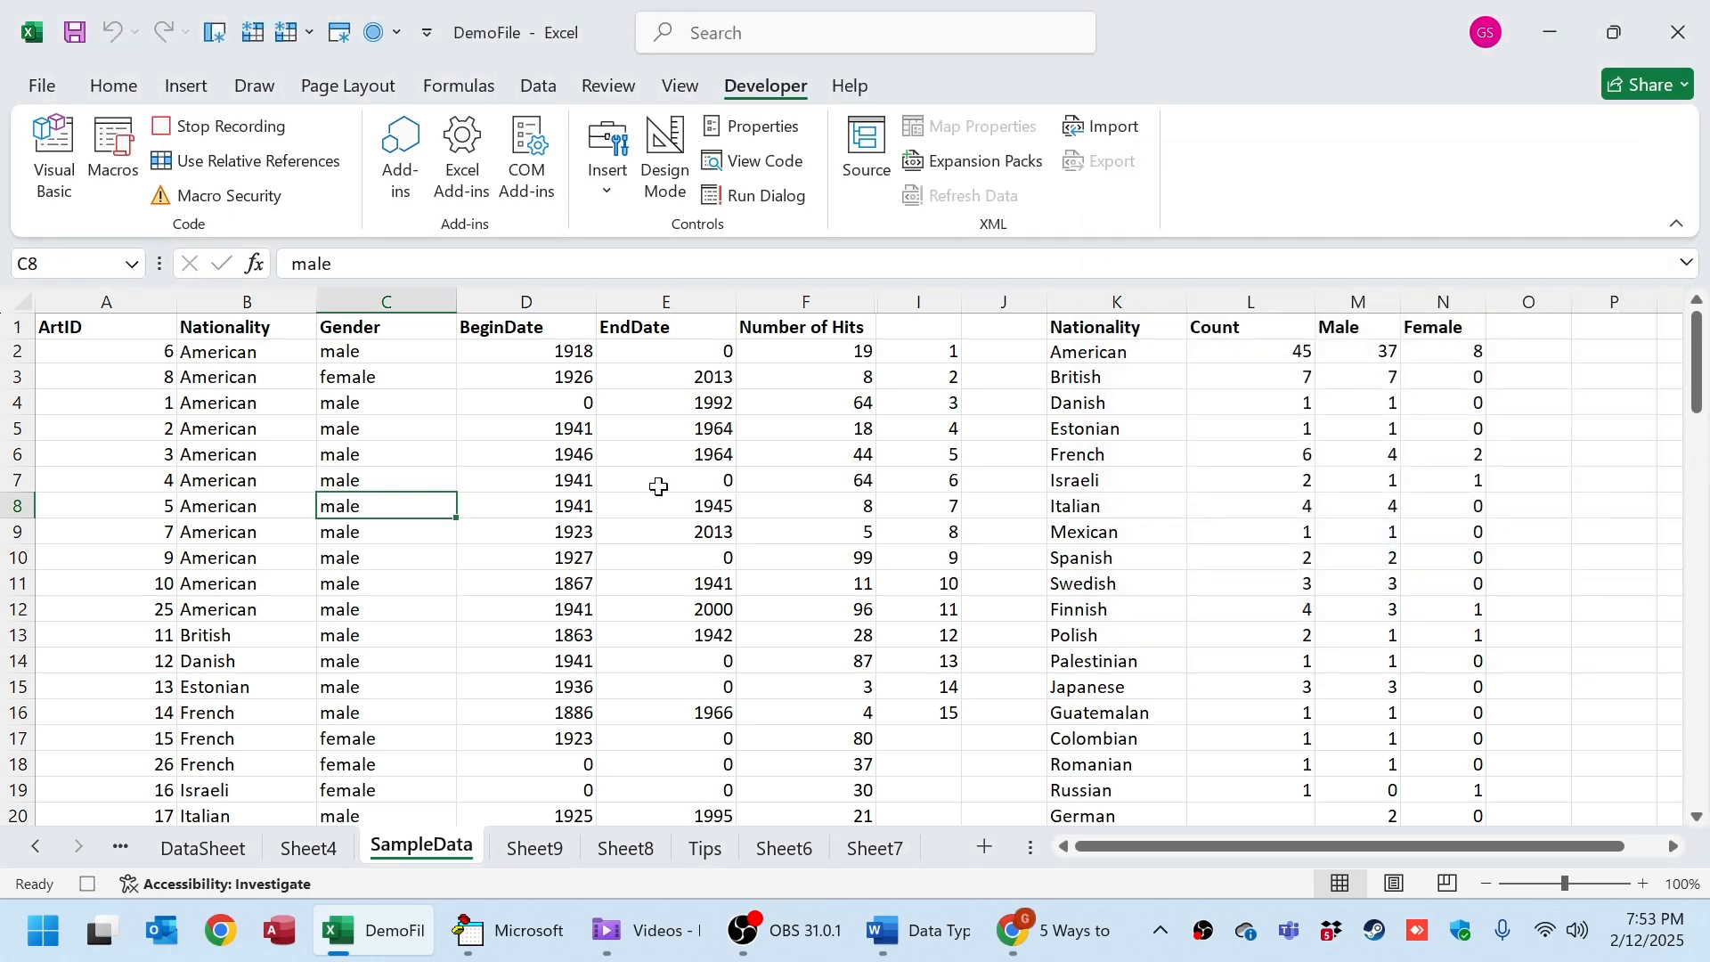
pyautogui.hotkey('ctrl', 'f')
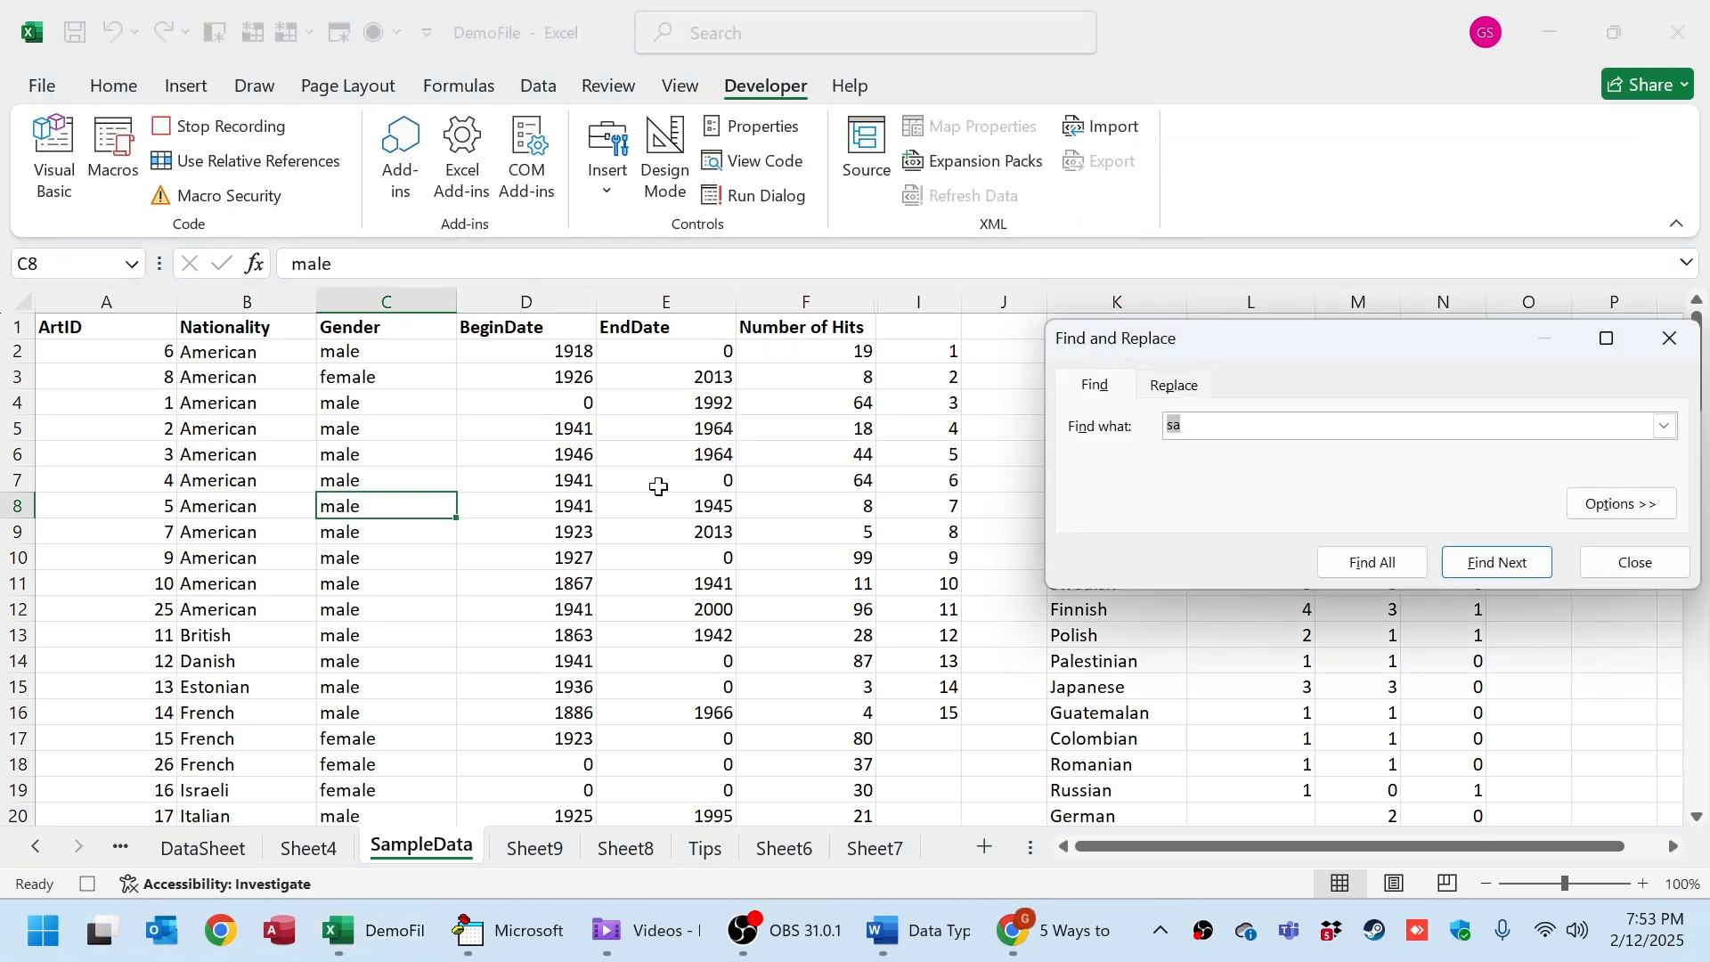
pyautogui.write('male')
pyautogui.click(1169, 401)
pyautogui.click(1133, 459)
pyautogui.write('Mal')
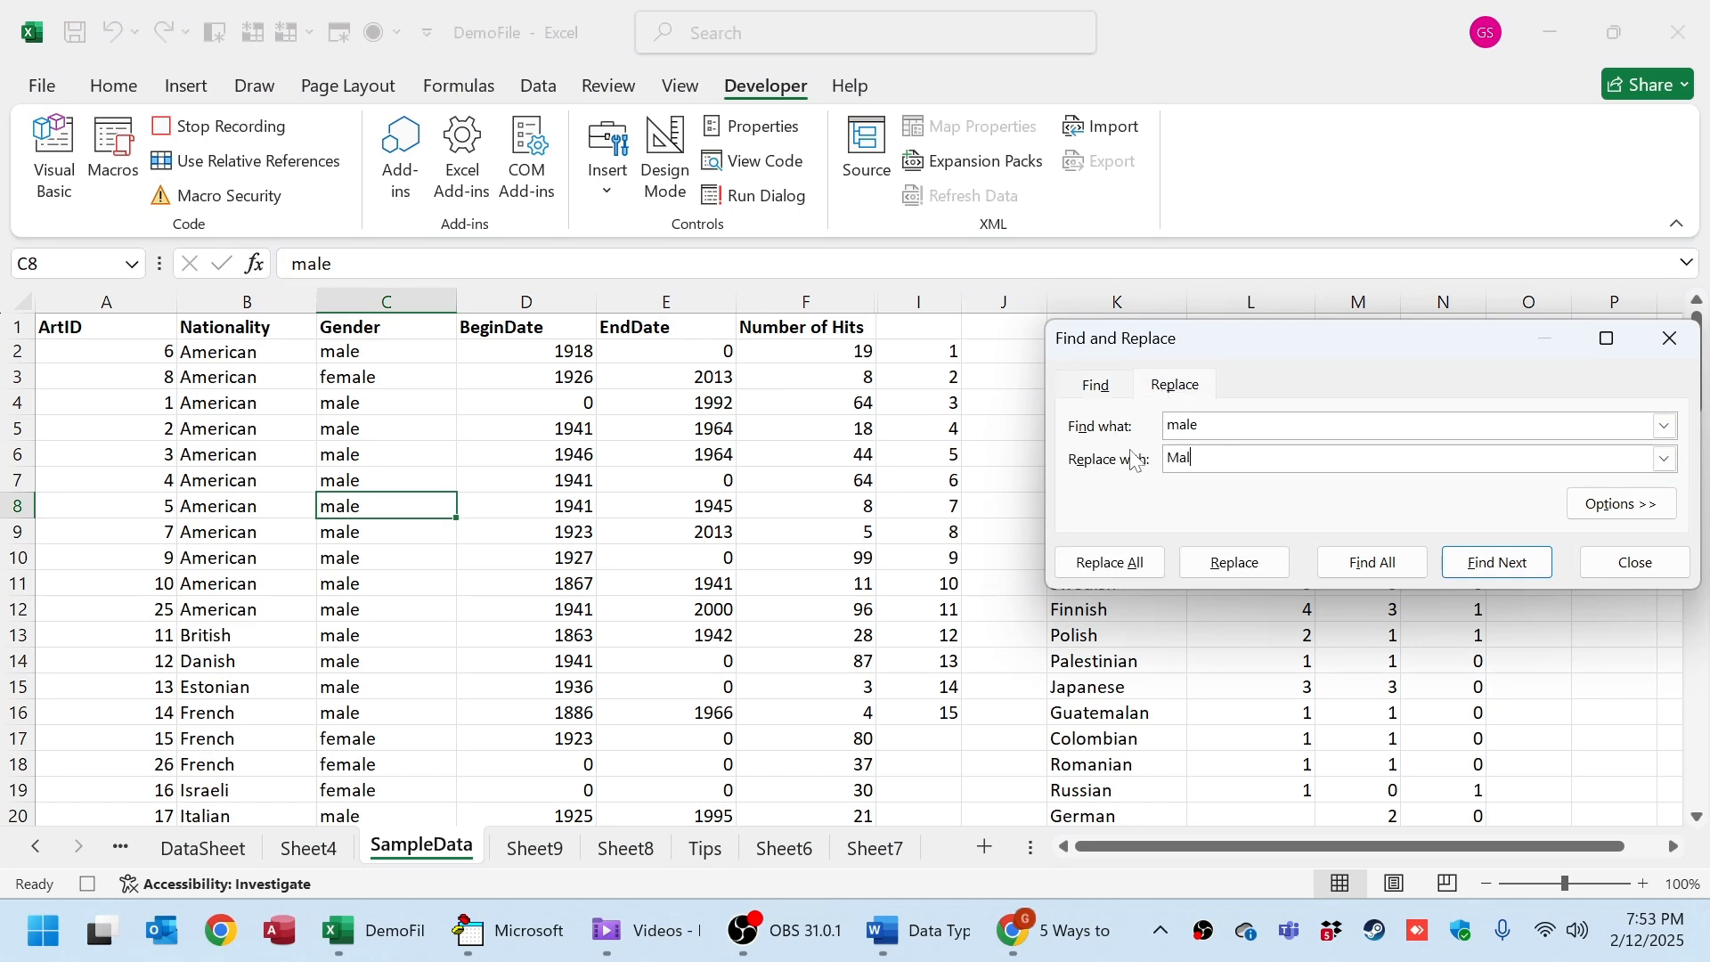
pyautogui.write('e')
# Restrict the replacement to matching case and entire cell contents, and replace all occurrences on the sheet.
pyautogui.click(1621, 504)
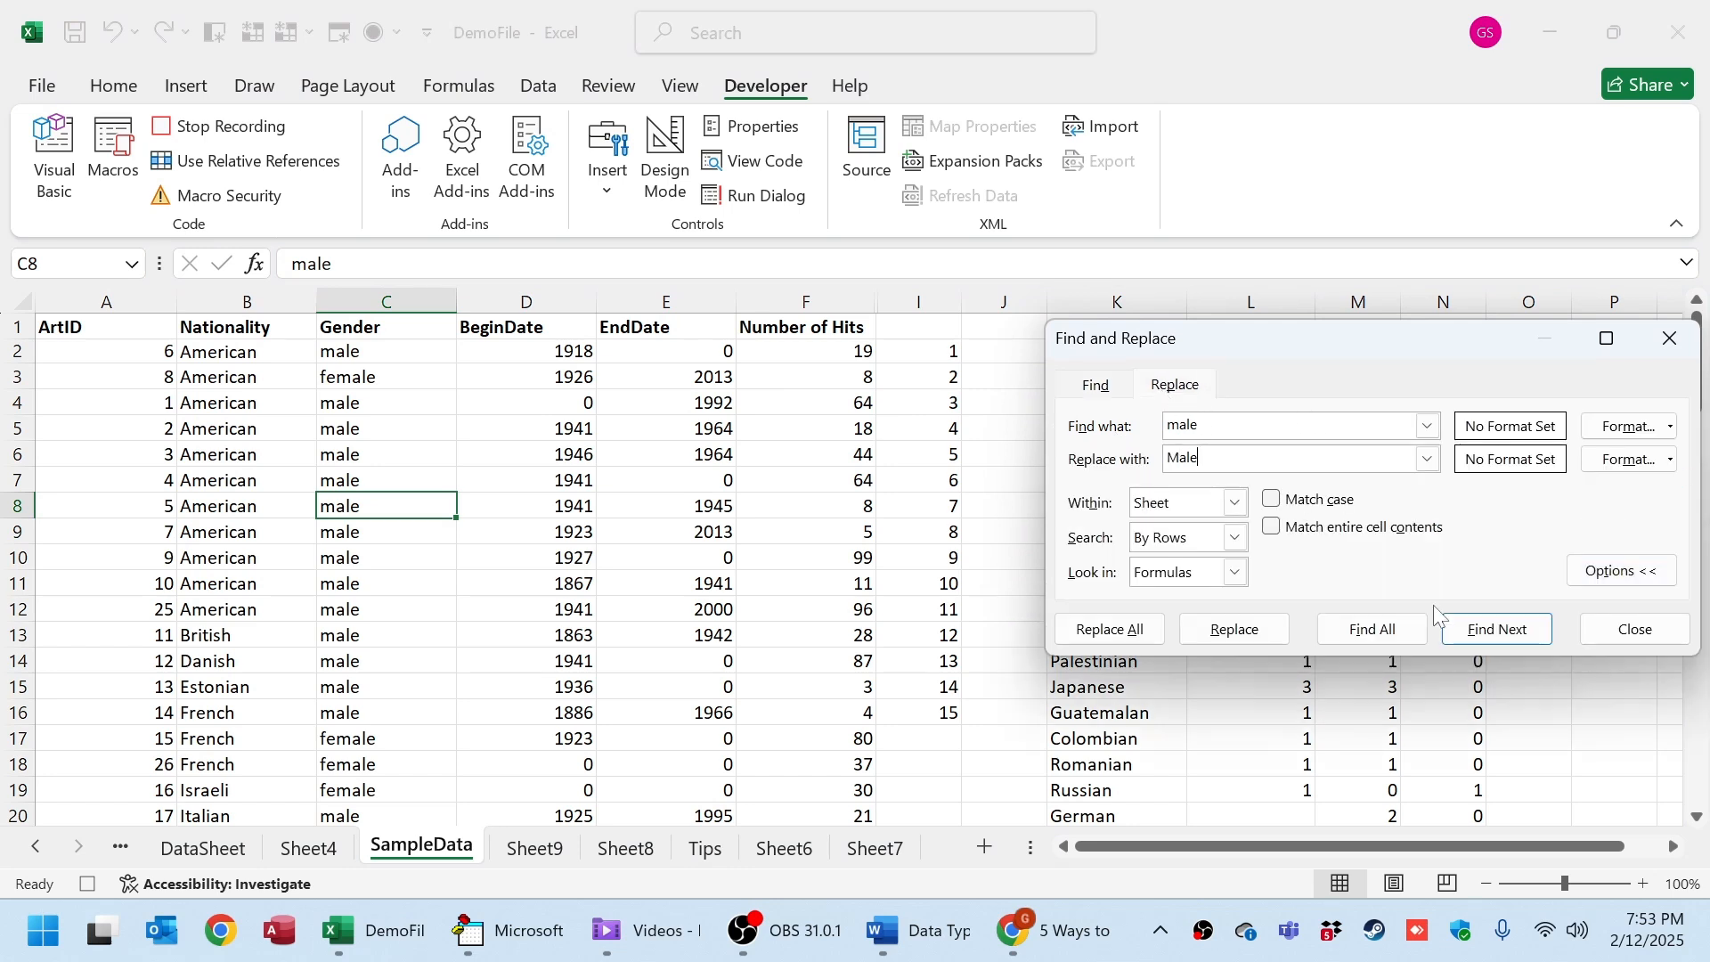
pyautogui.click(1272, 500)
pyautogui.click(1279, 532)
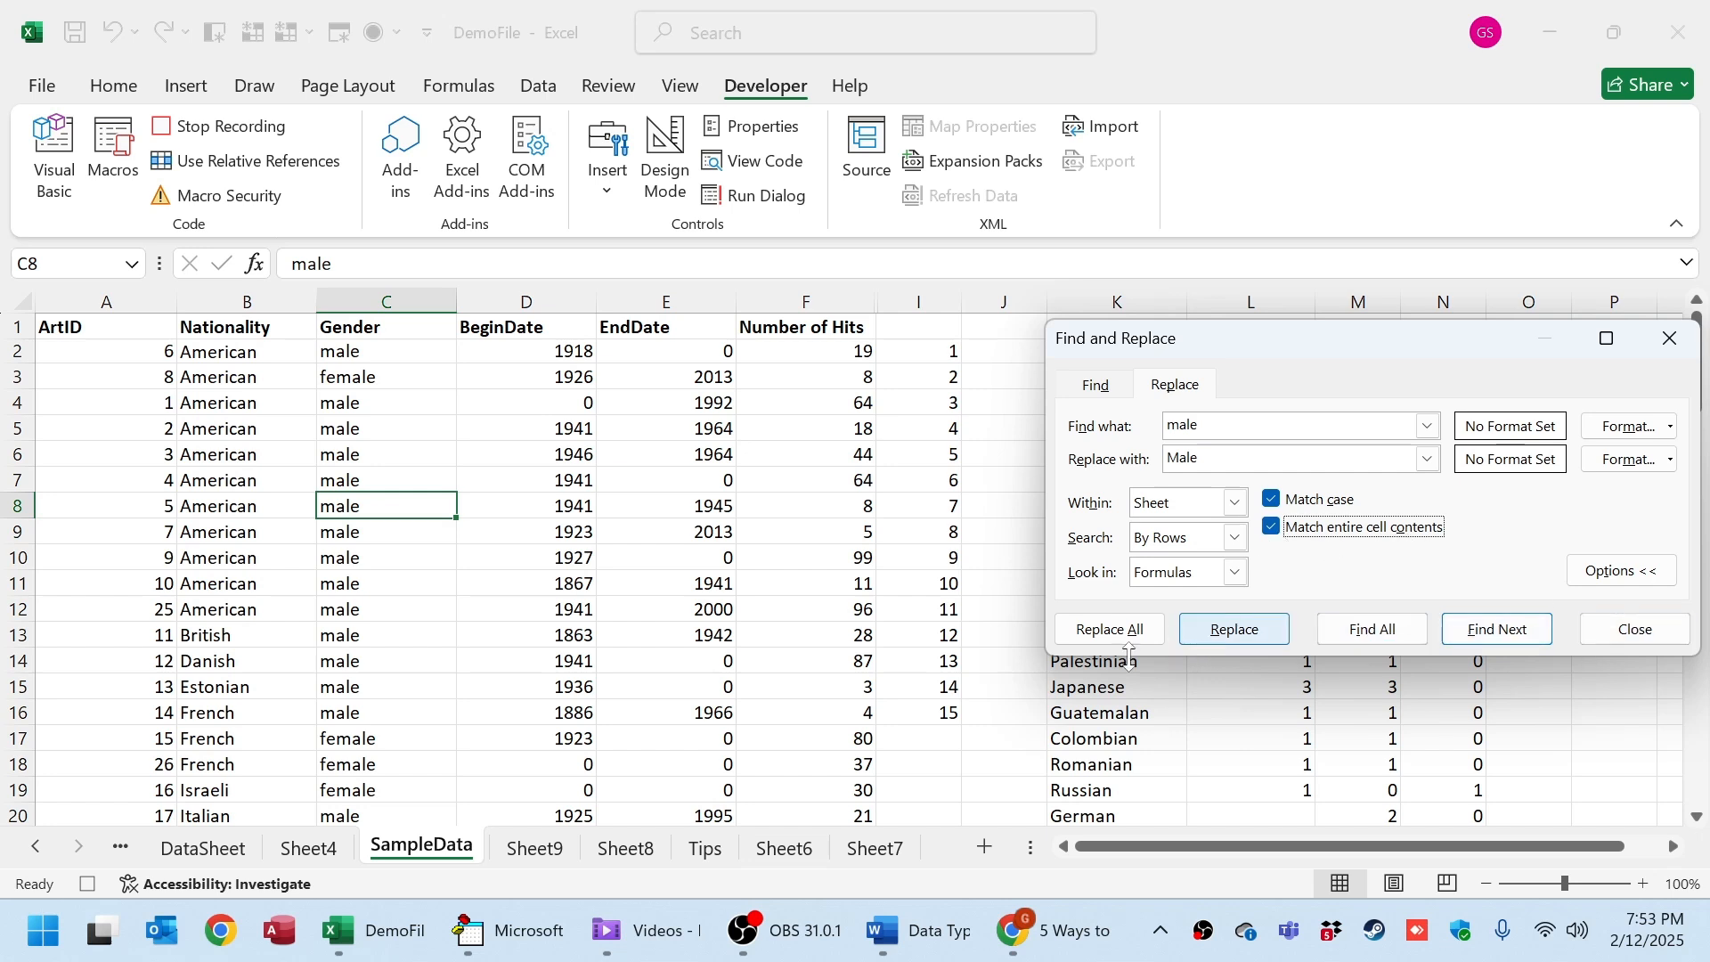
pyautogui.click(1112, 630)
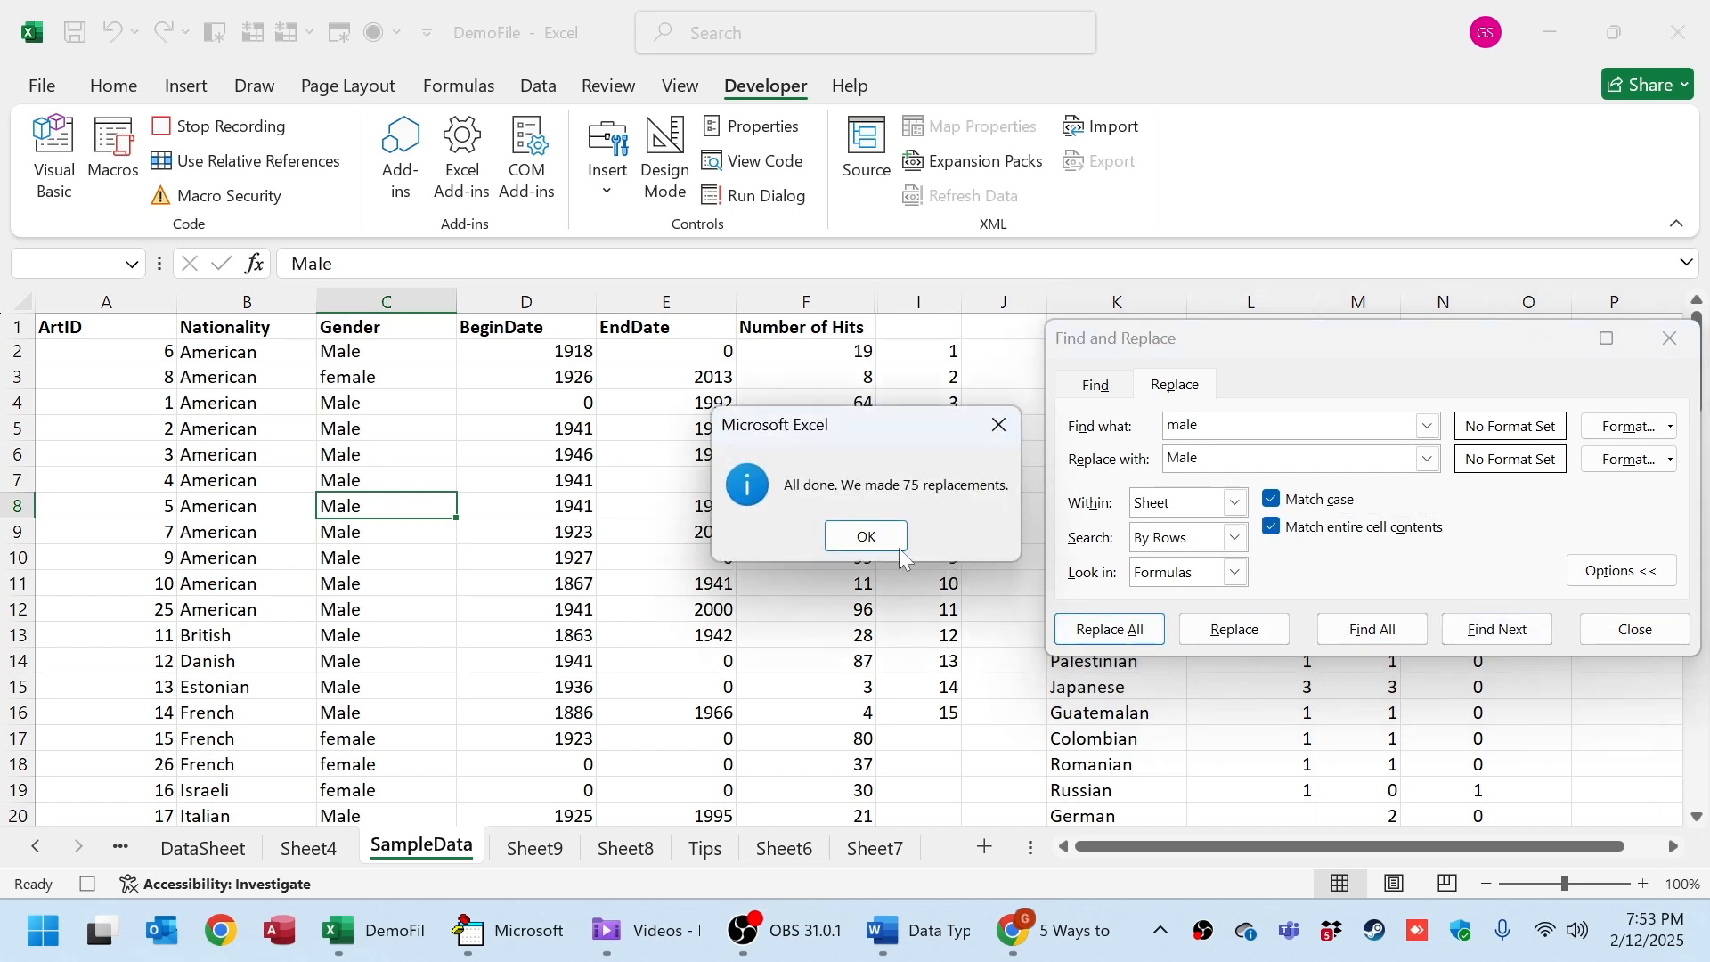
pyautogui.click(868, 535)
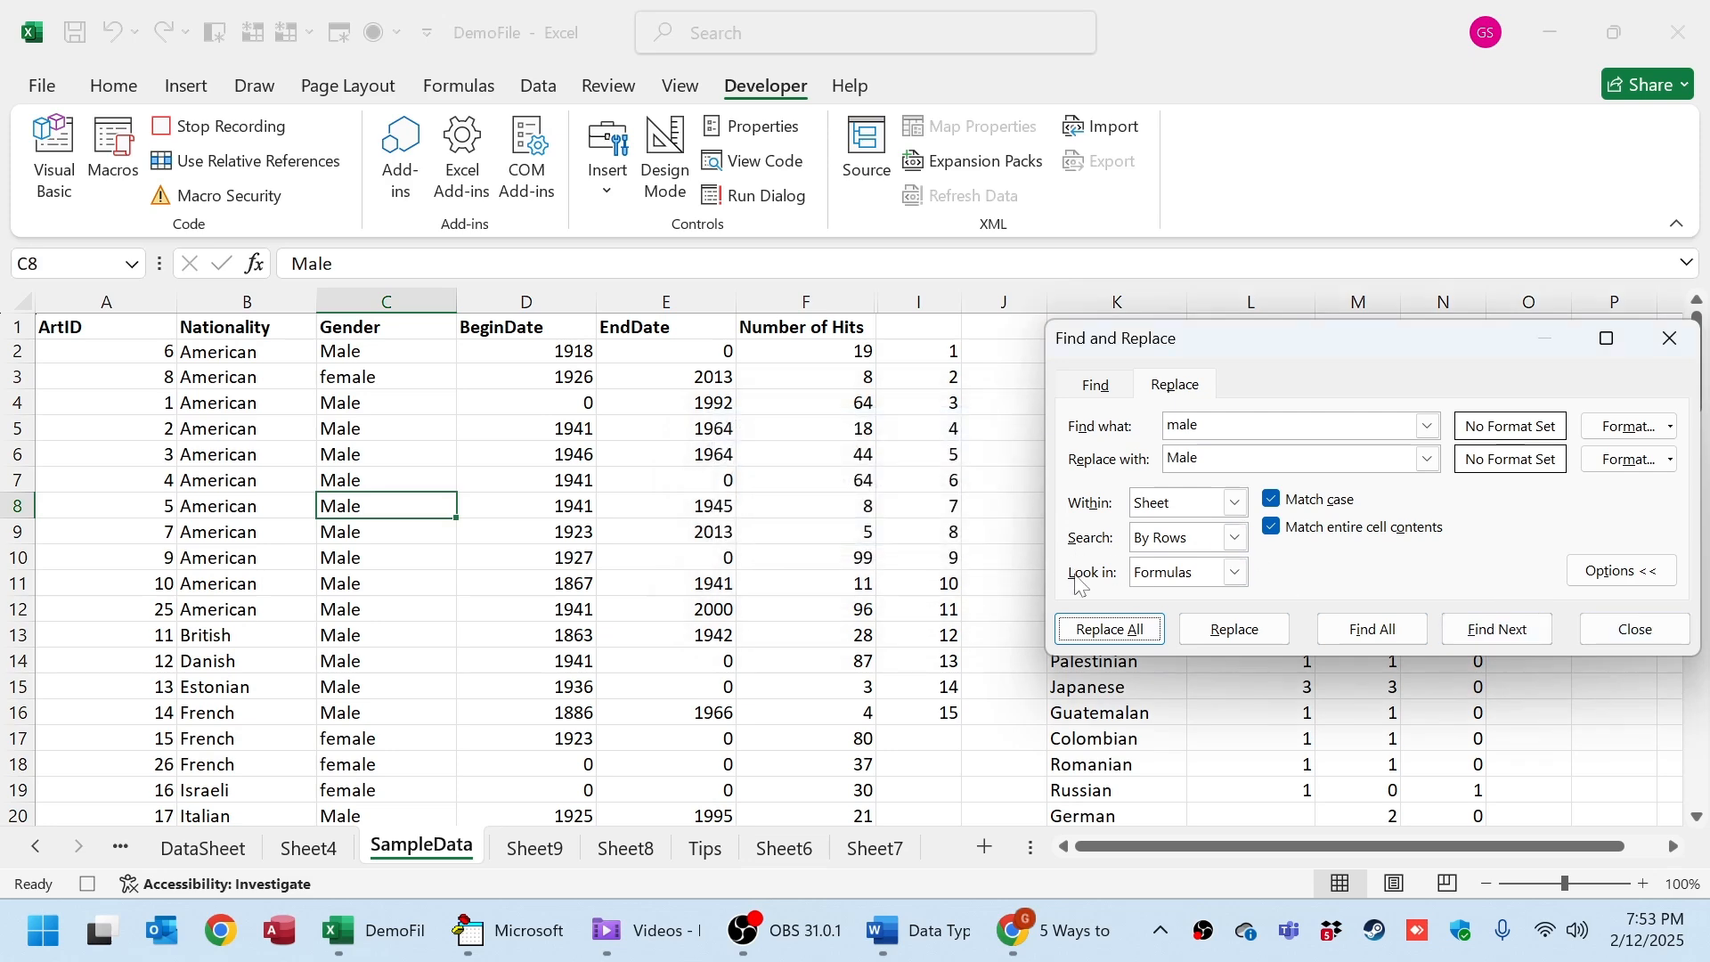
# Close the Find and Replace dialog, select cell D6 and stop the macro recording.
pyautogui.moveTo(429, 452); pyautogui.dragTo(428, 561)
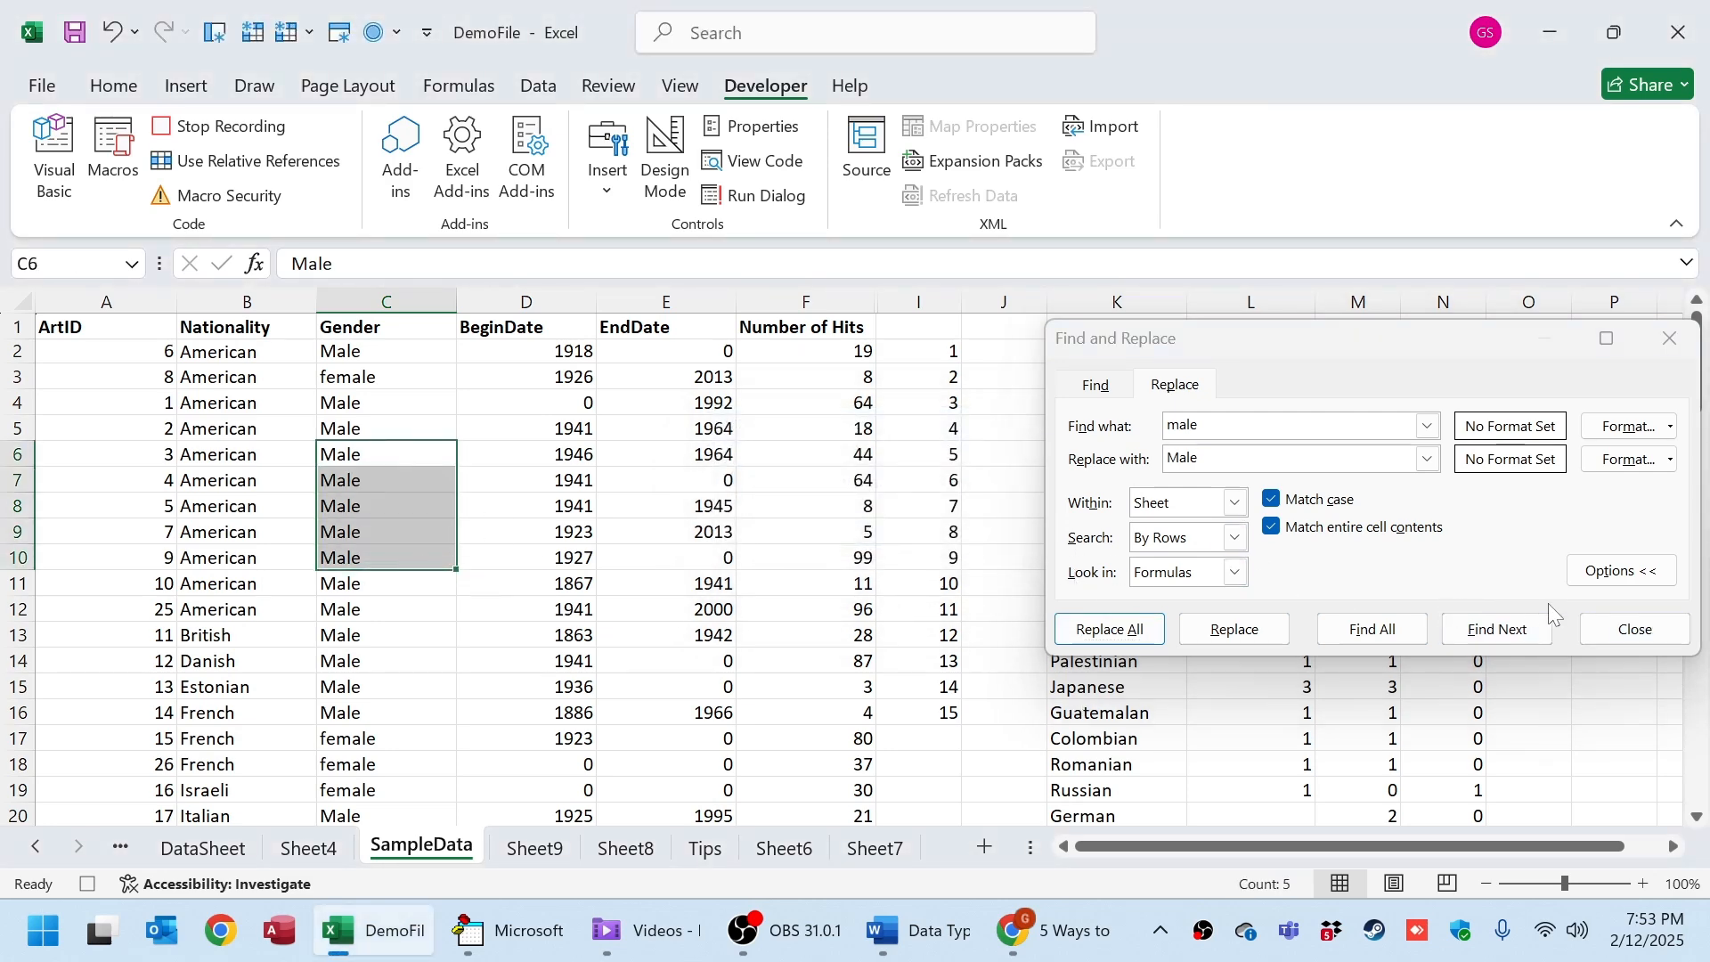
pyautogui.click(1603, 628)
pyautogui.click(561, 454)
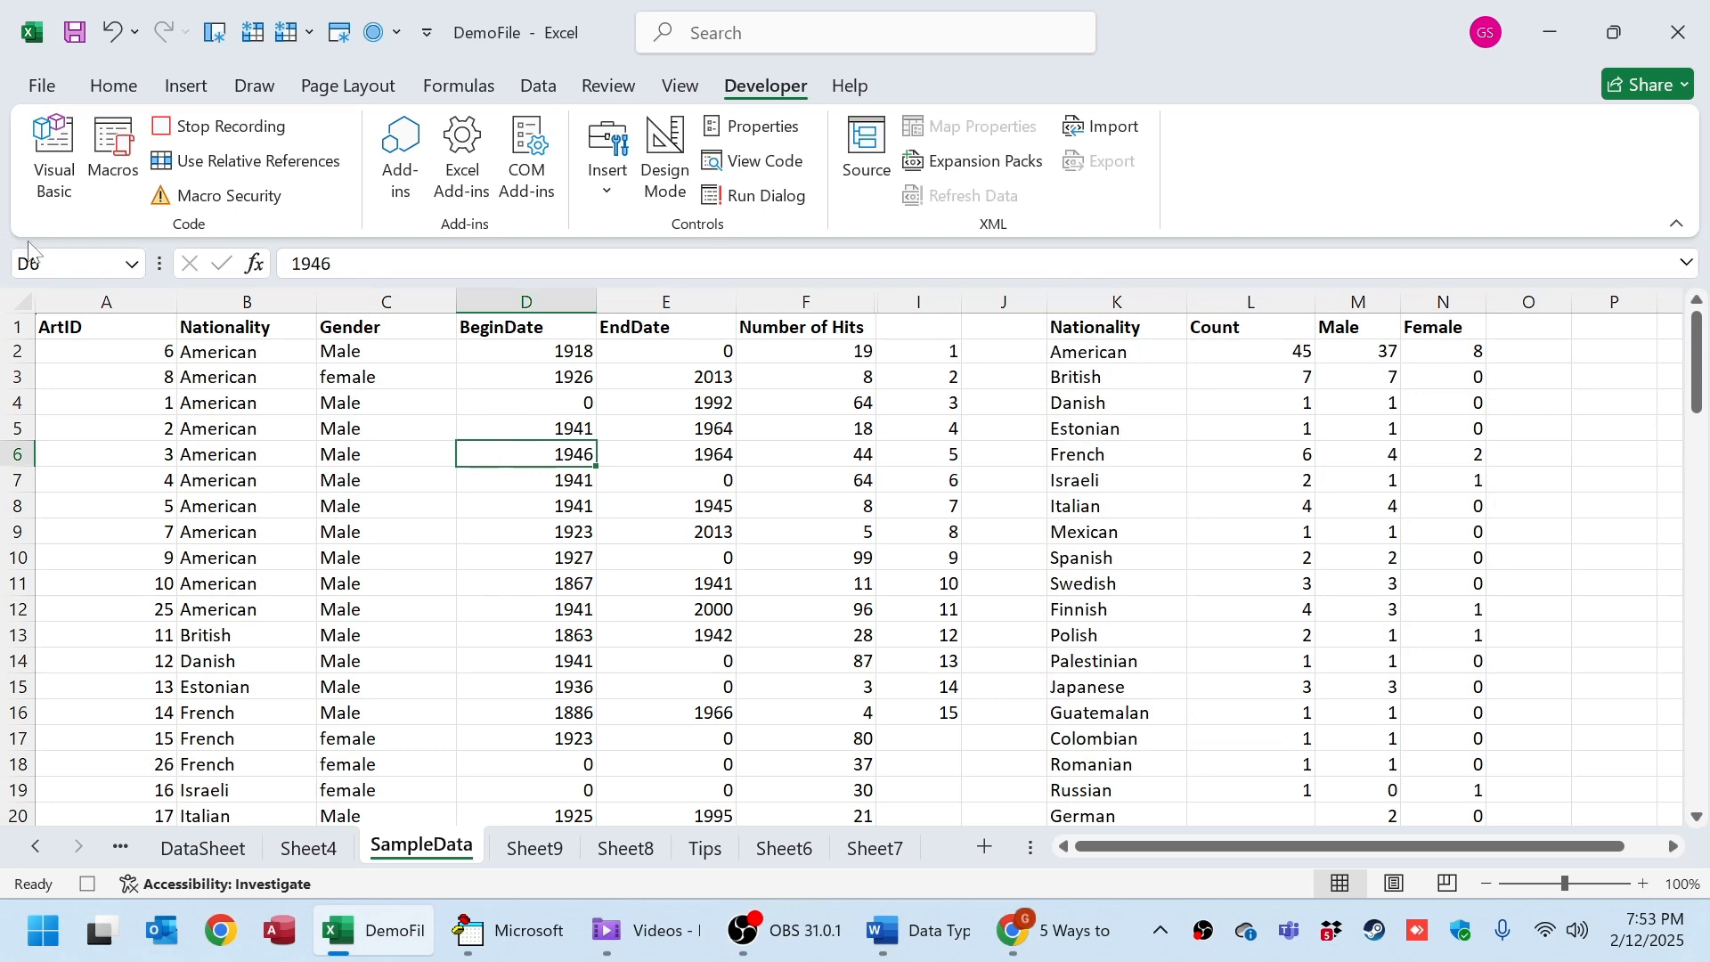
pyautogui.click(191, 126)
# Open the recorded code of Macro5 for editing.
pyautogui.click(107, 153)
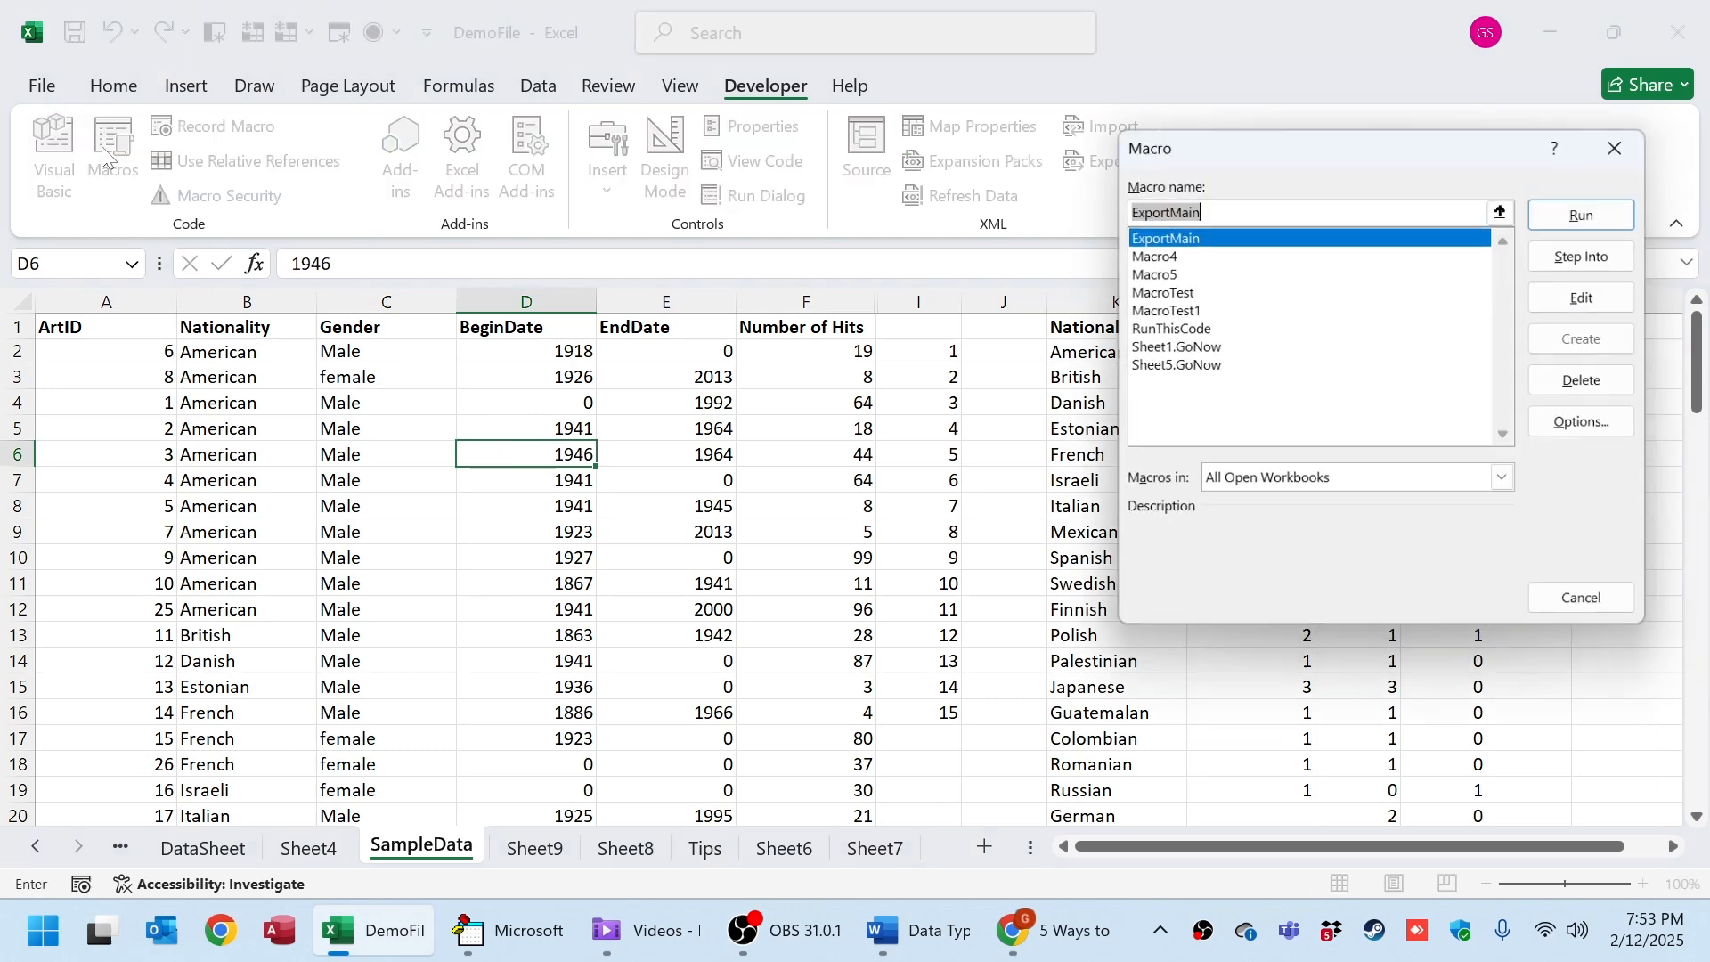
pyautogui.click(1204, 275)
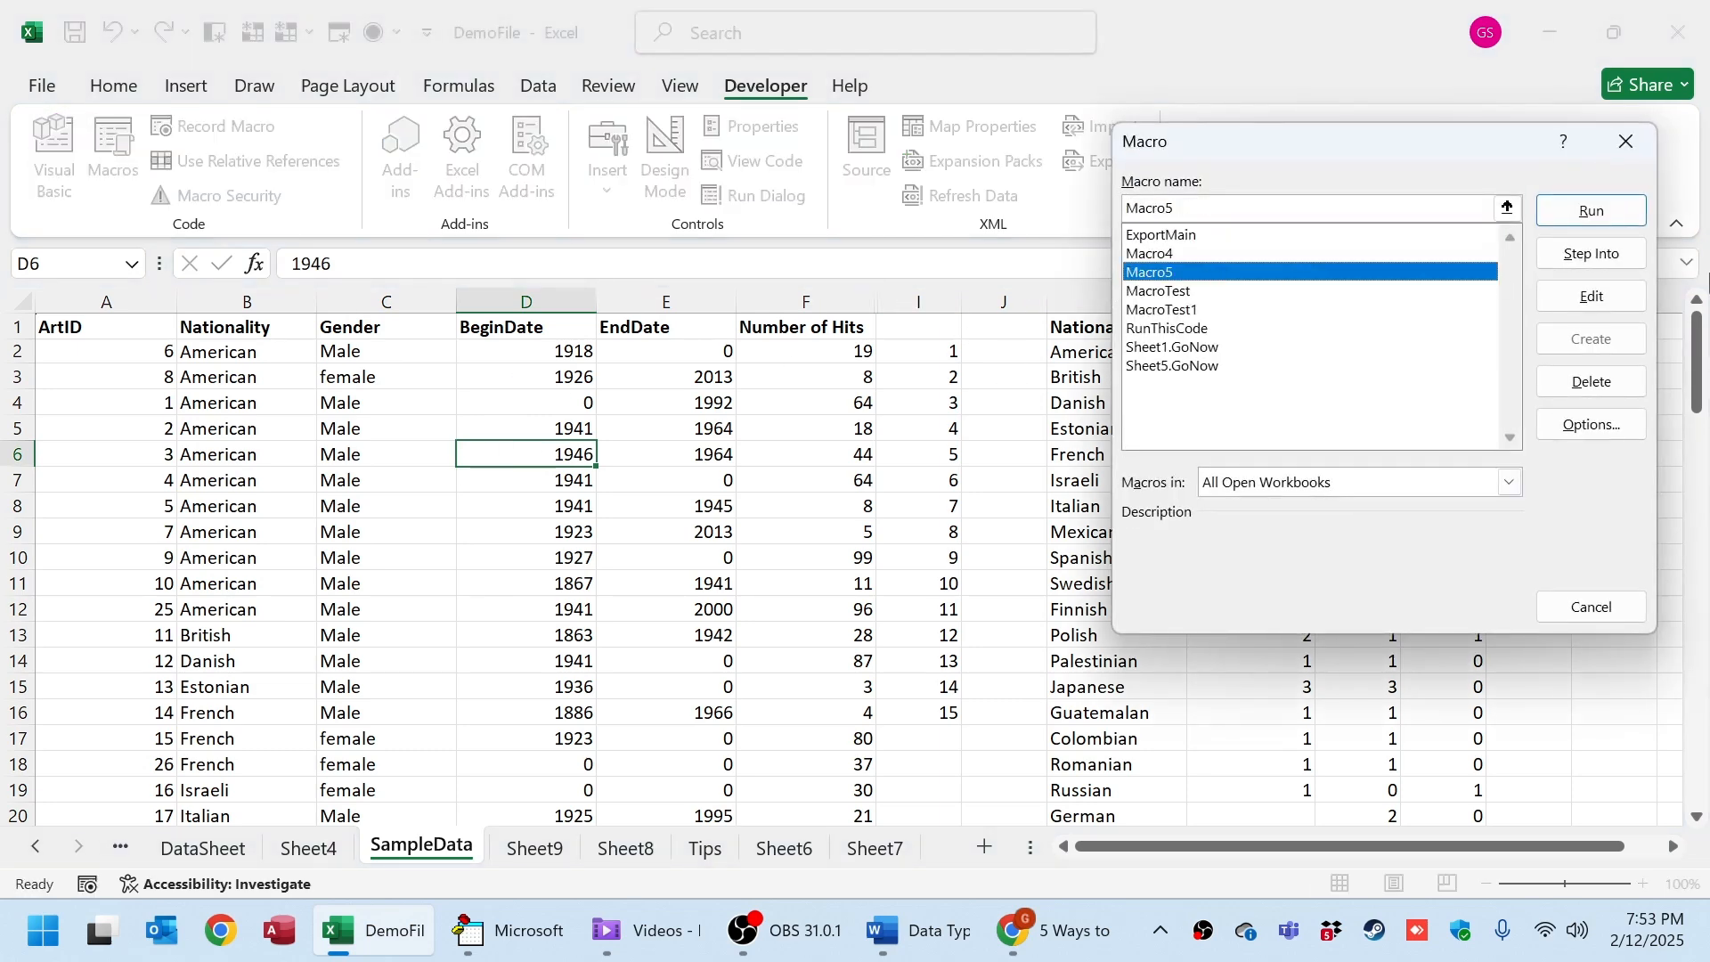
pyautogui.click(1600, 307)
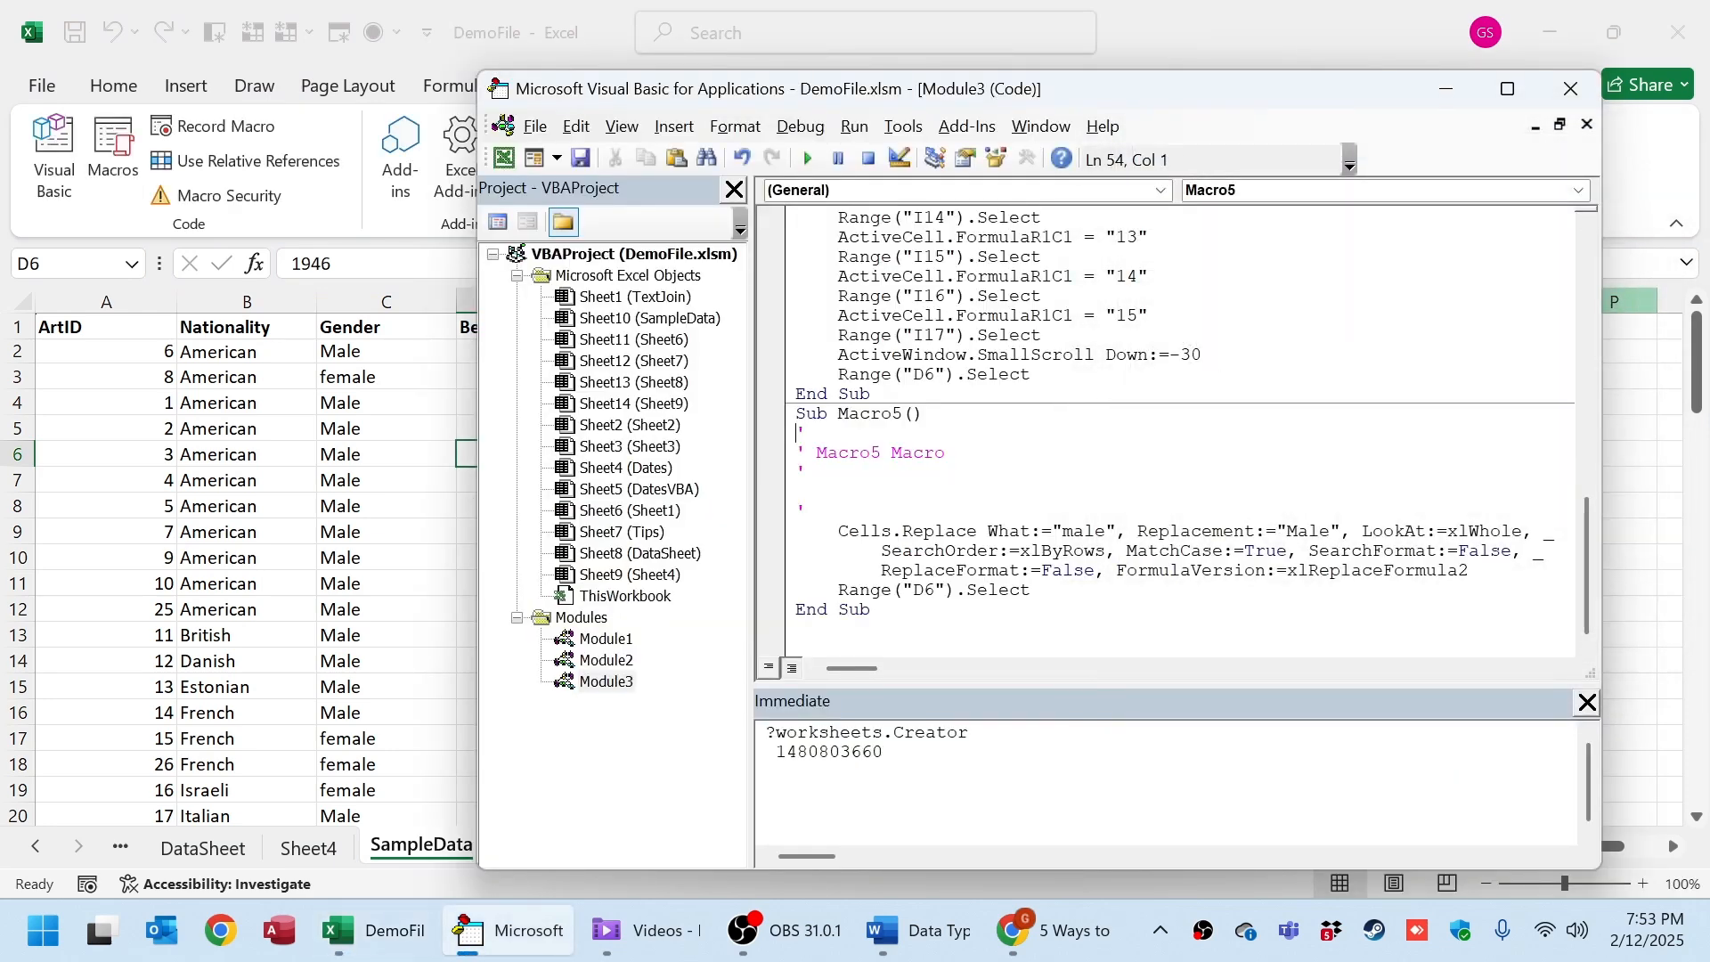
# Delete the comment lines and the Range("D6").Select line from Macro5, and add blank lines before End Sub.
pyautogui.moveTo(807, 512); pyautogui.dragTo(795, 430)
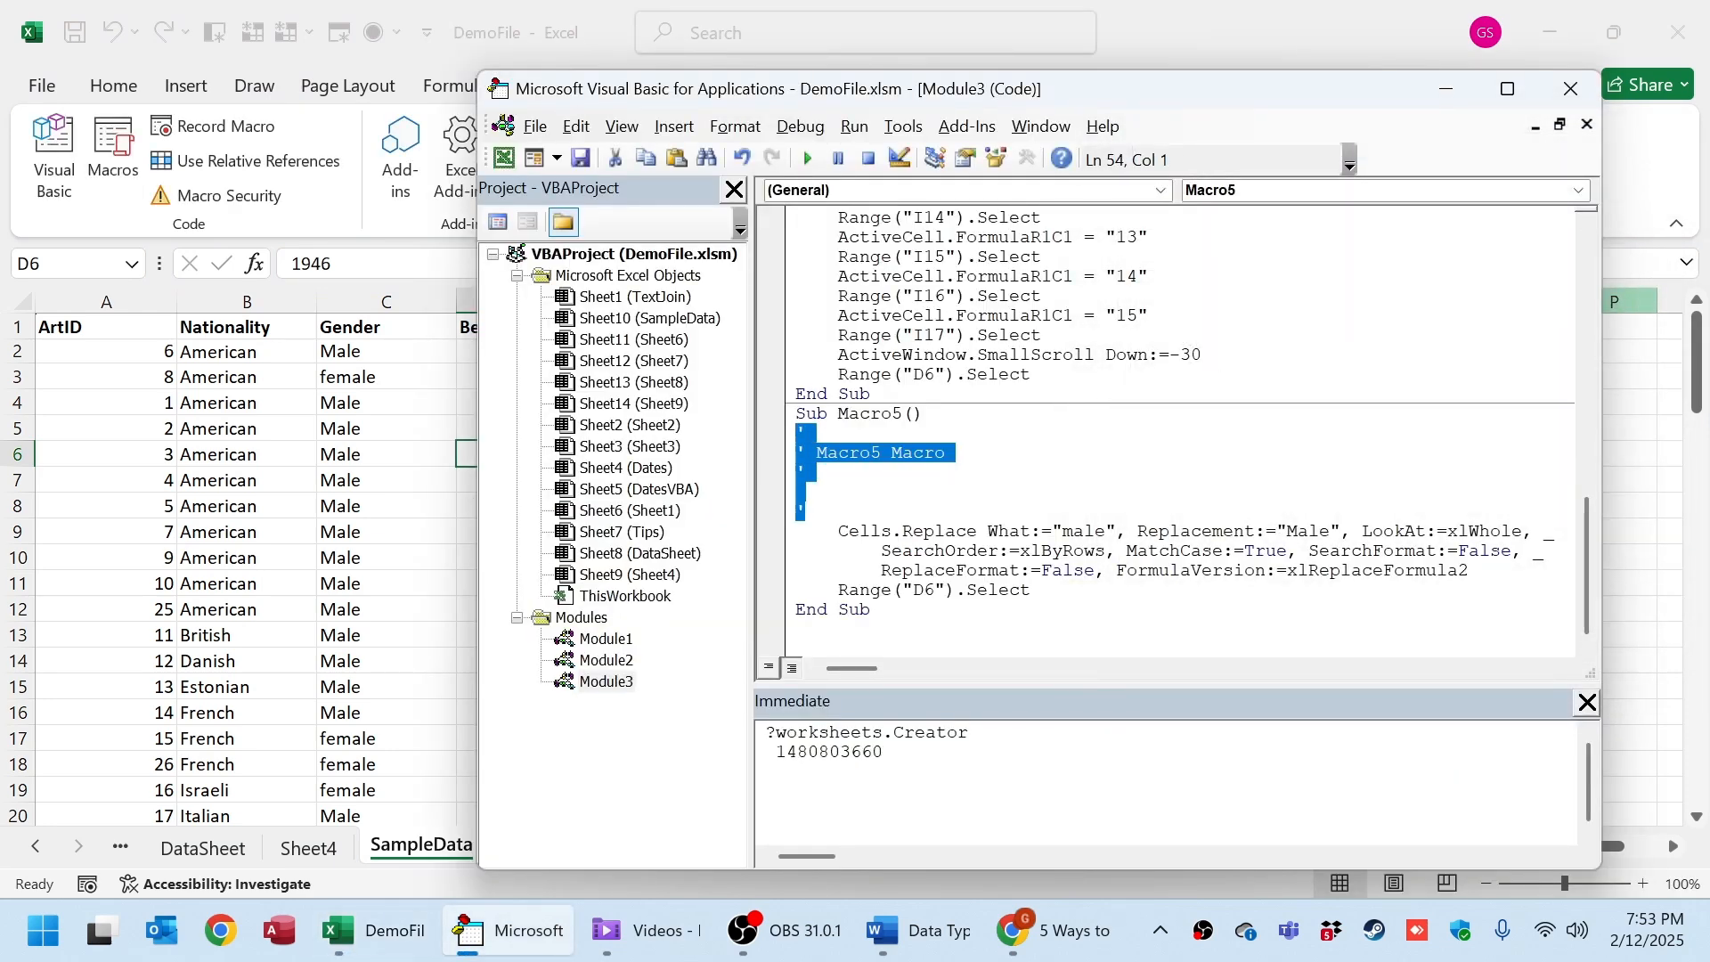
pyautogui.press('Delete')
pyautogui.moveTo(1033, 591); pyautogui.dragTo(787, 591)
pyautogui.press('Delete')
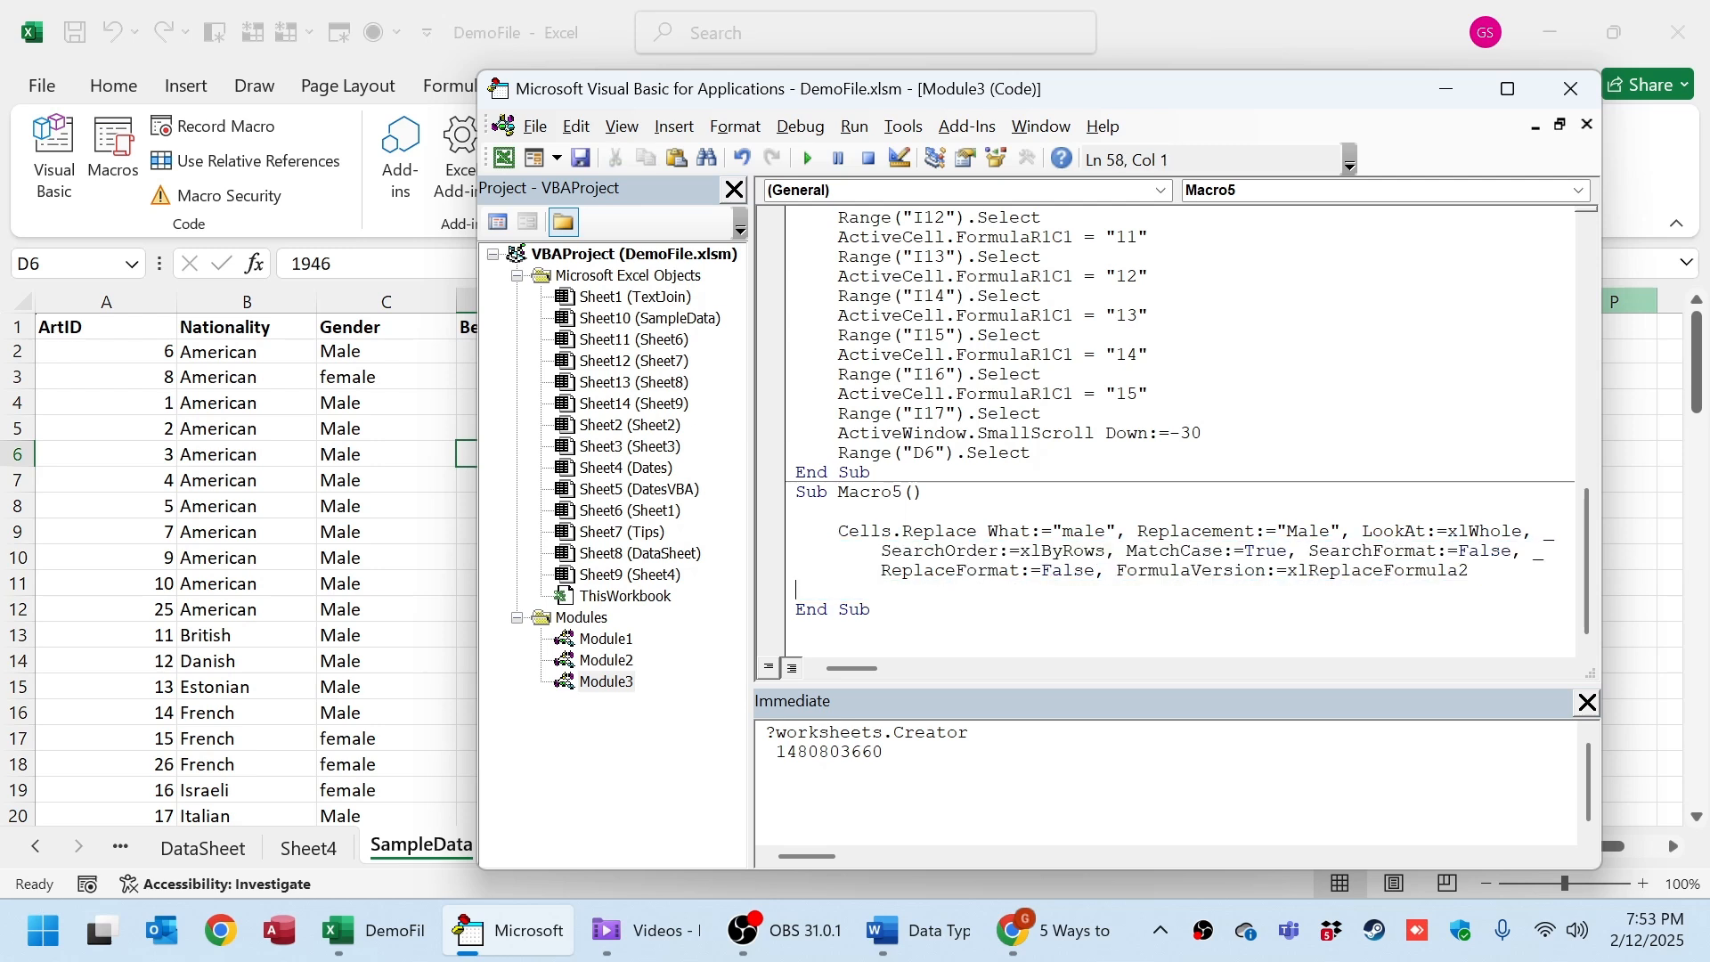
pyautogui.press('Return')
pyautogui.press('Return')
pyautogui.press('Return')
pyautogui.press('Return')
# Copy the ThisWorkbook.Sheets("SampleData") qualifier from MacroTest1 and substitute it for Cells in Macro5's Replace statement.
pyautogui.moveTo(1470, 532); pyautogui.dragTo(795, 491)
pyautogui.doubleClick(878, 495)
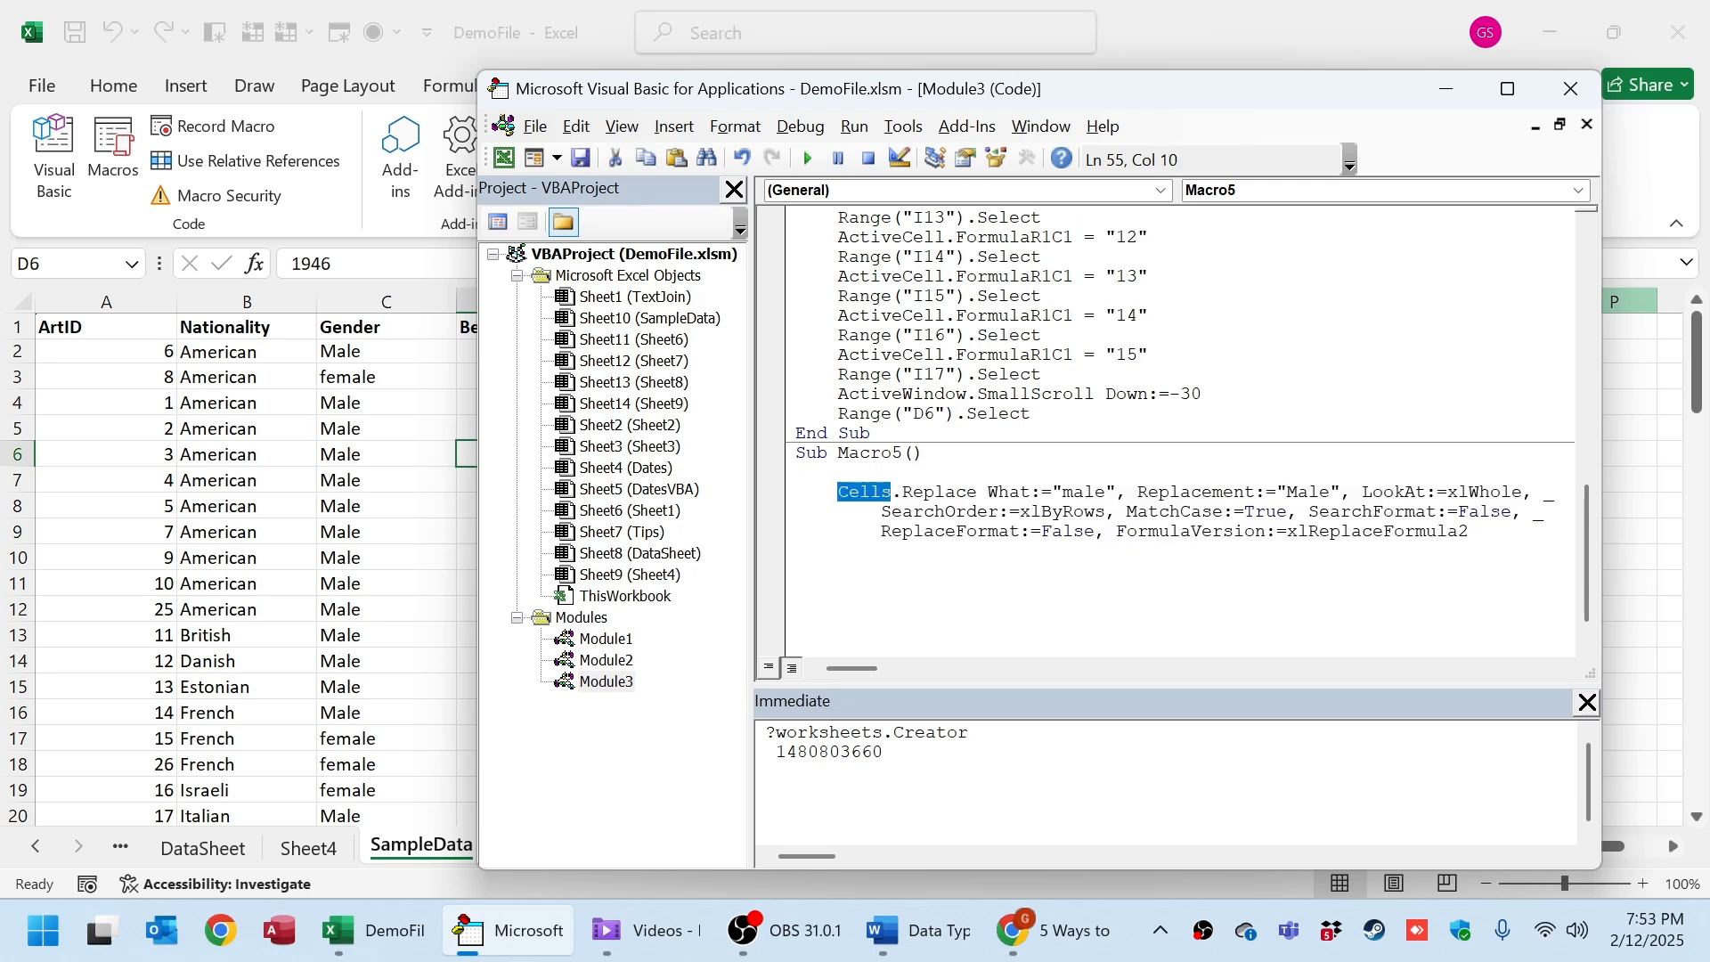
pyautogui.scroll(20, 1180, 432)
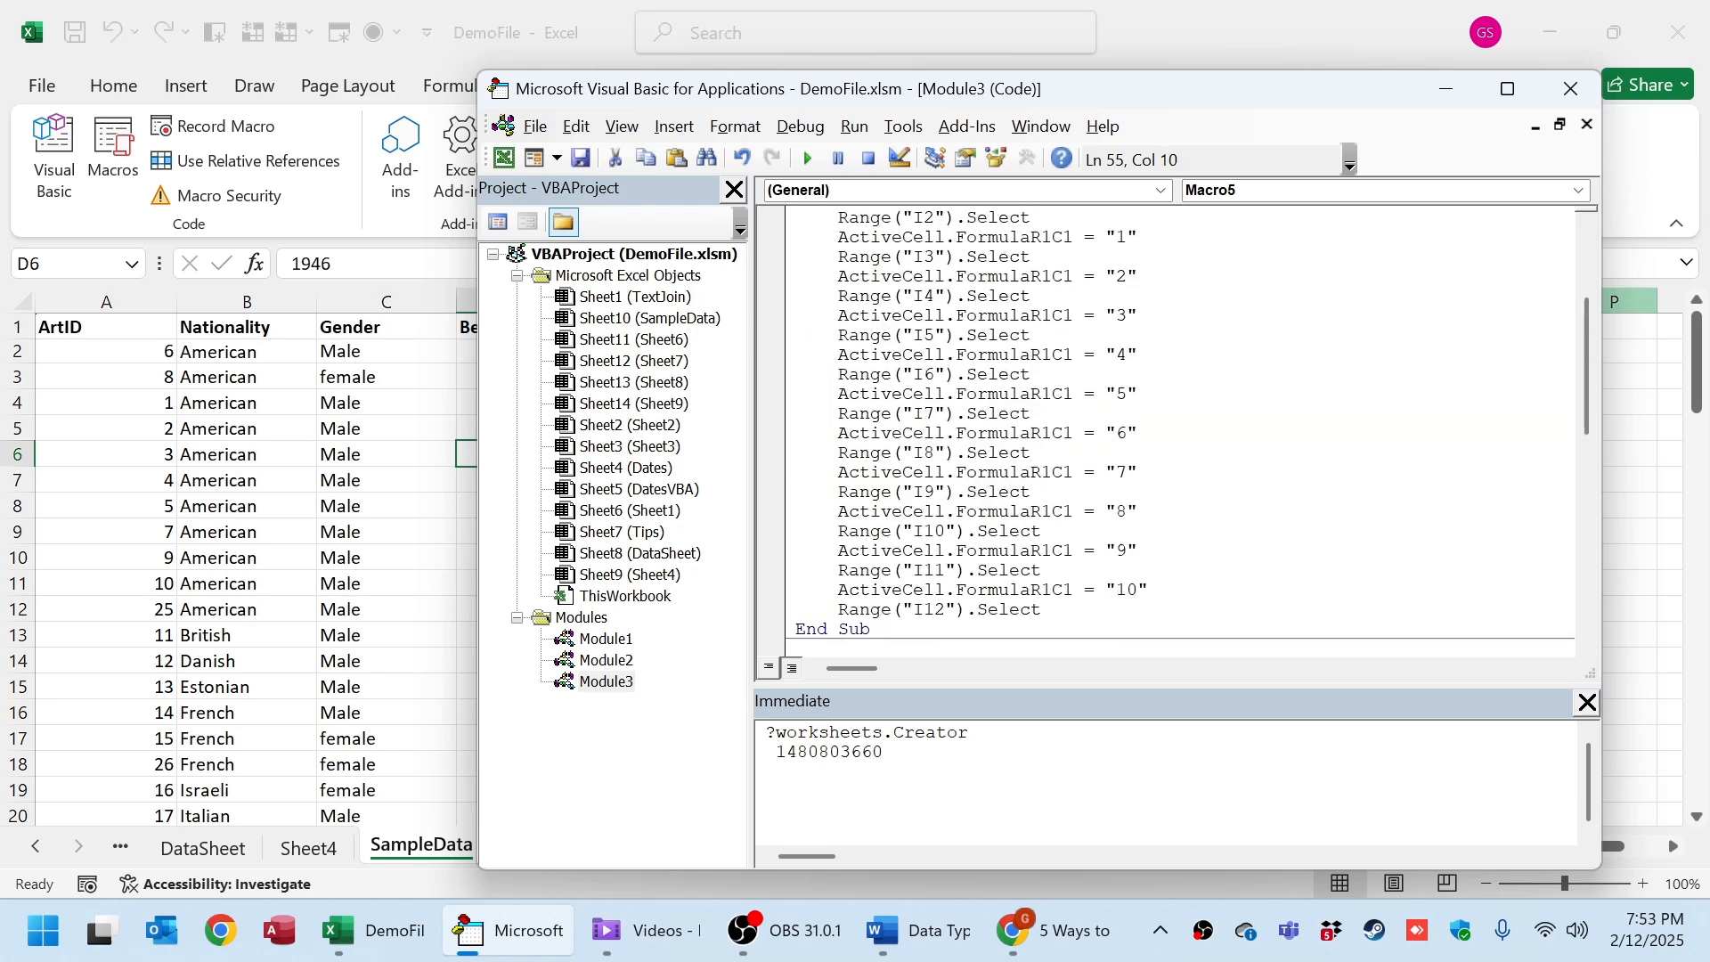
pyautogui.moveTo(1203, 336); pyautogui.dragTo(882, 349)
pyautogui.scroll(-15, 882, 349)
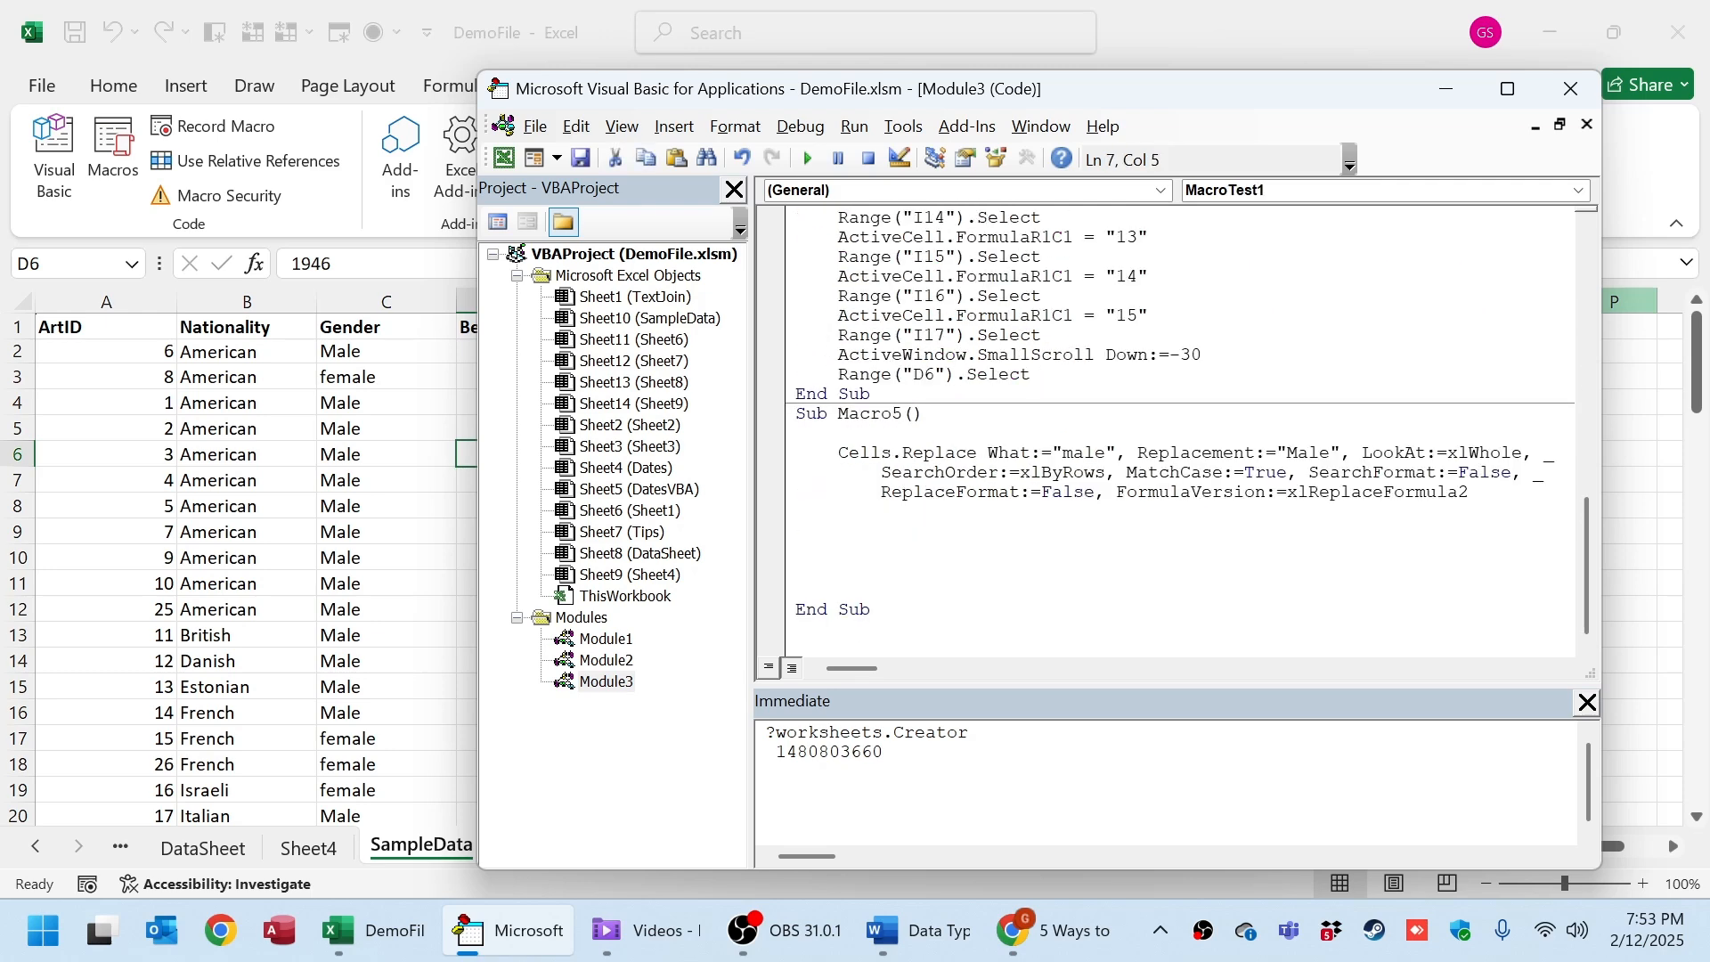
pyautogui.doubleClick(860, 453)
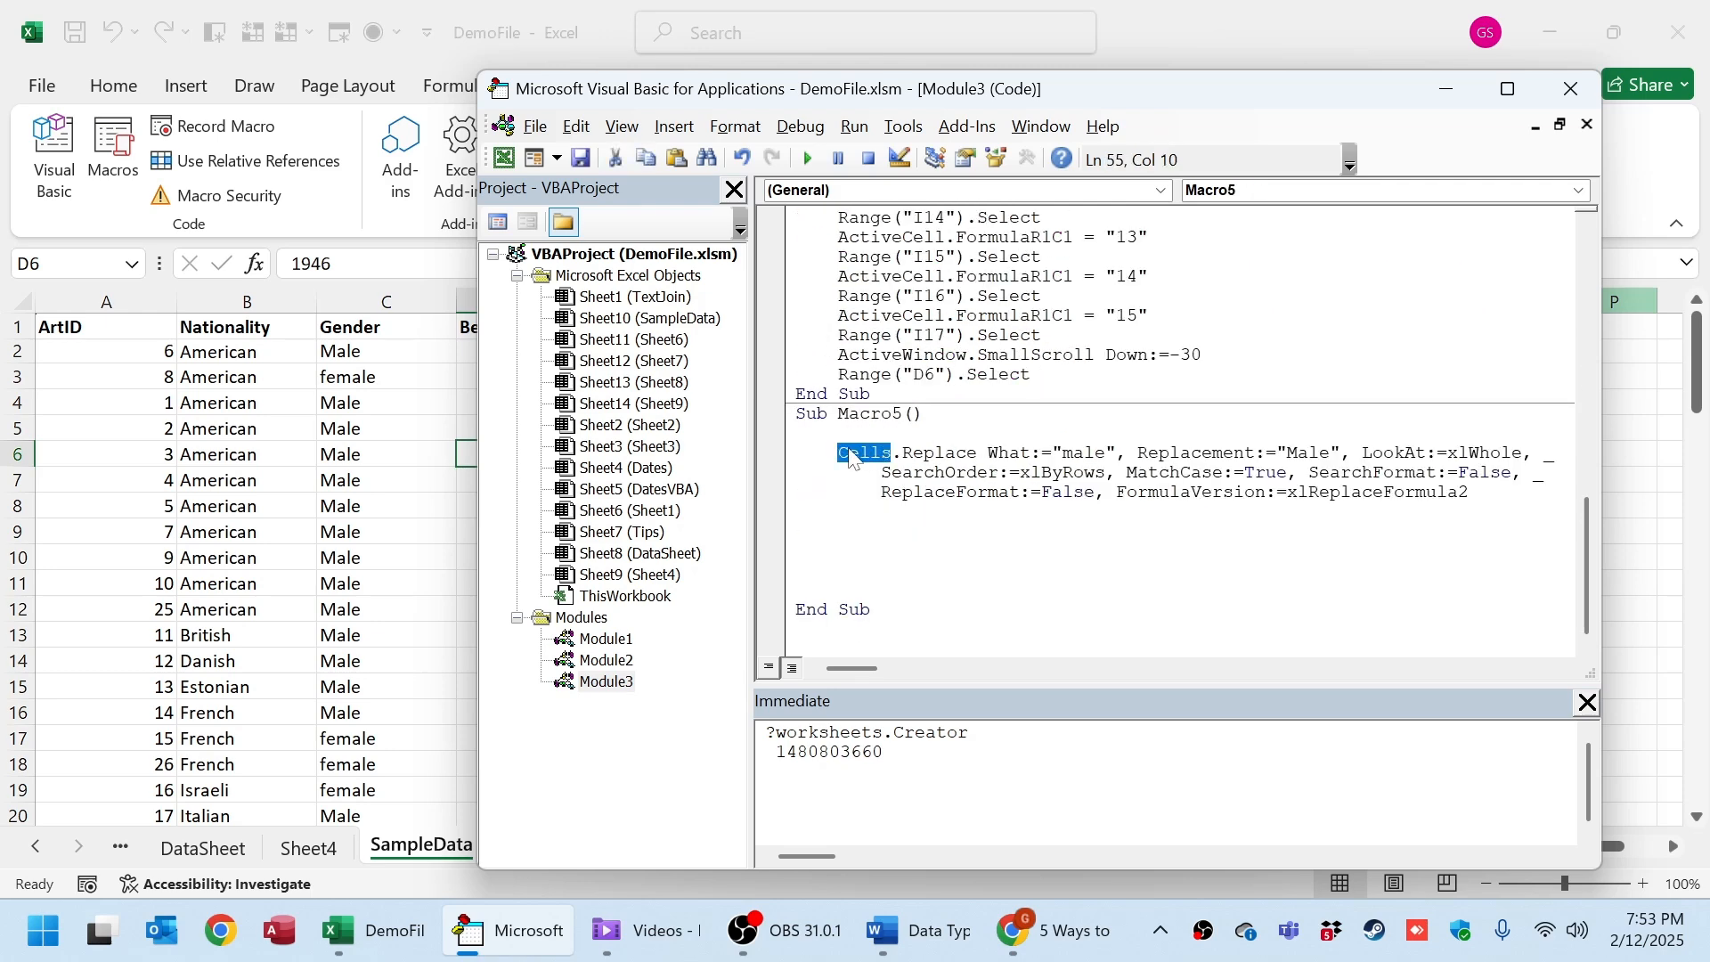
pyautogui.write('ThisWorkbook.Sheets("SampleData").')
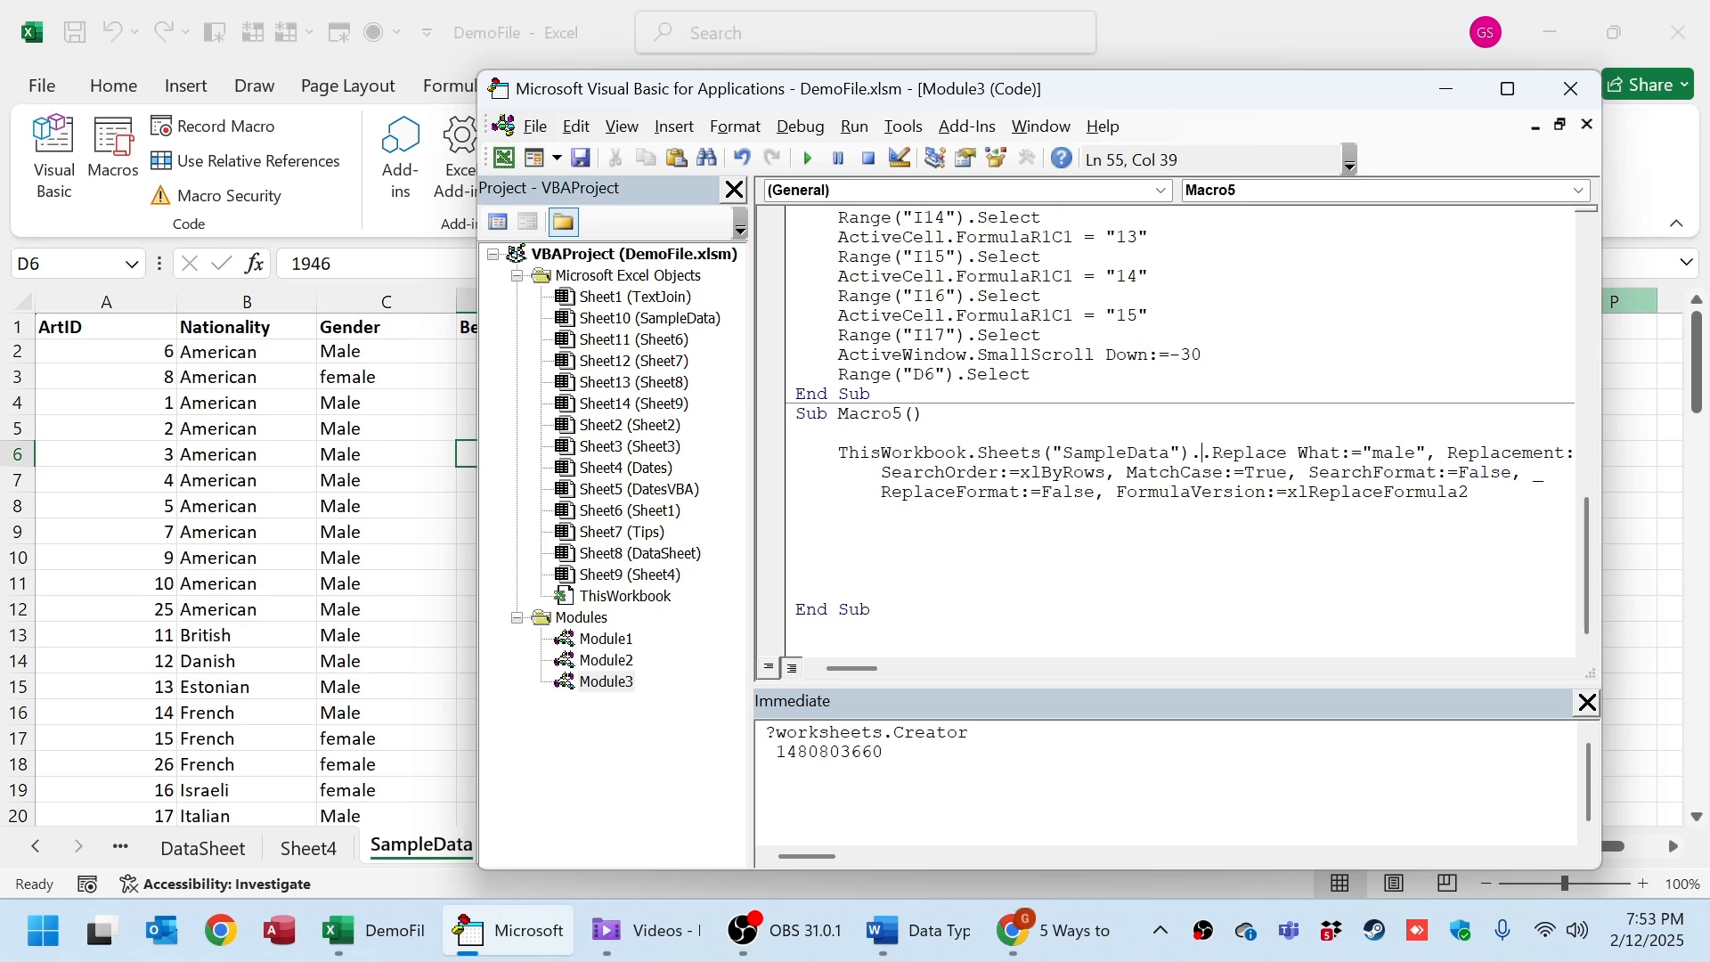
pyautogui.press('BackSpace')
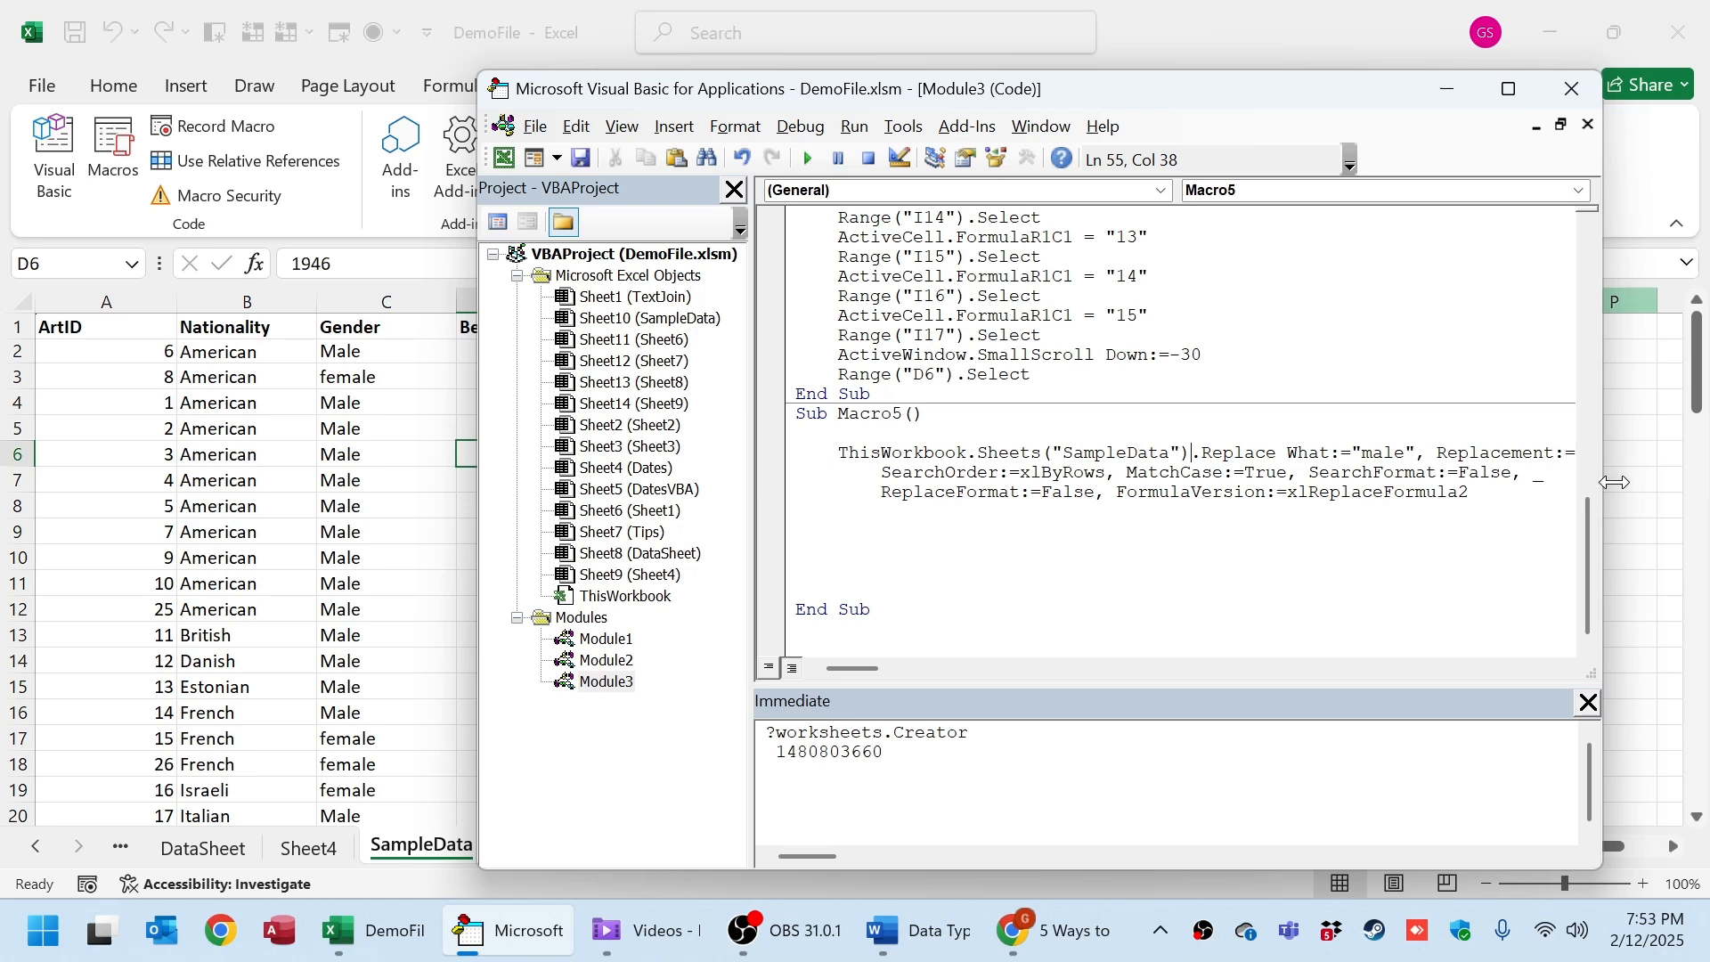
# Widen the code editor window and remove the indentation from all three lines of the Replace statement.
pyautogui.moveTo(1601, 483); pyautogui.dragTo(1689, 482)
pyautogui.click(1582, 475)
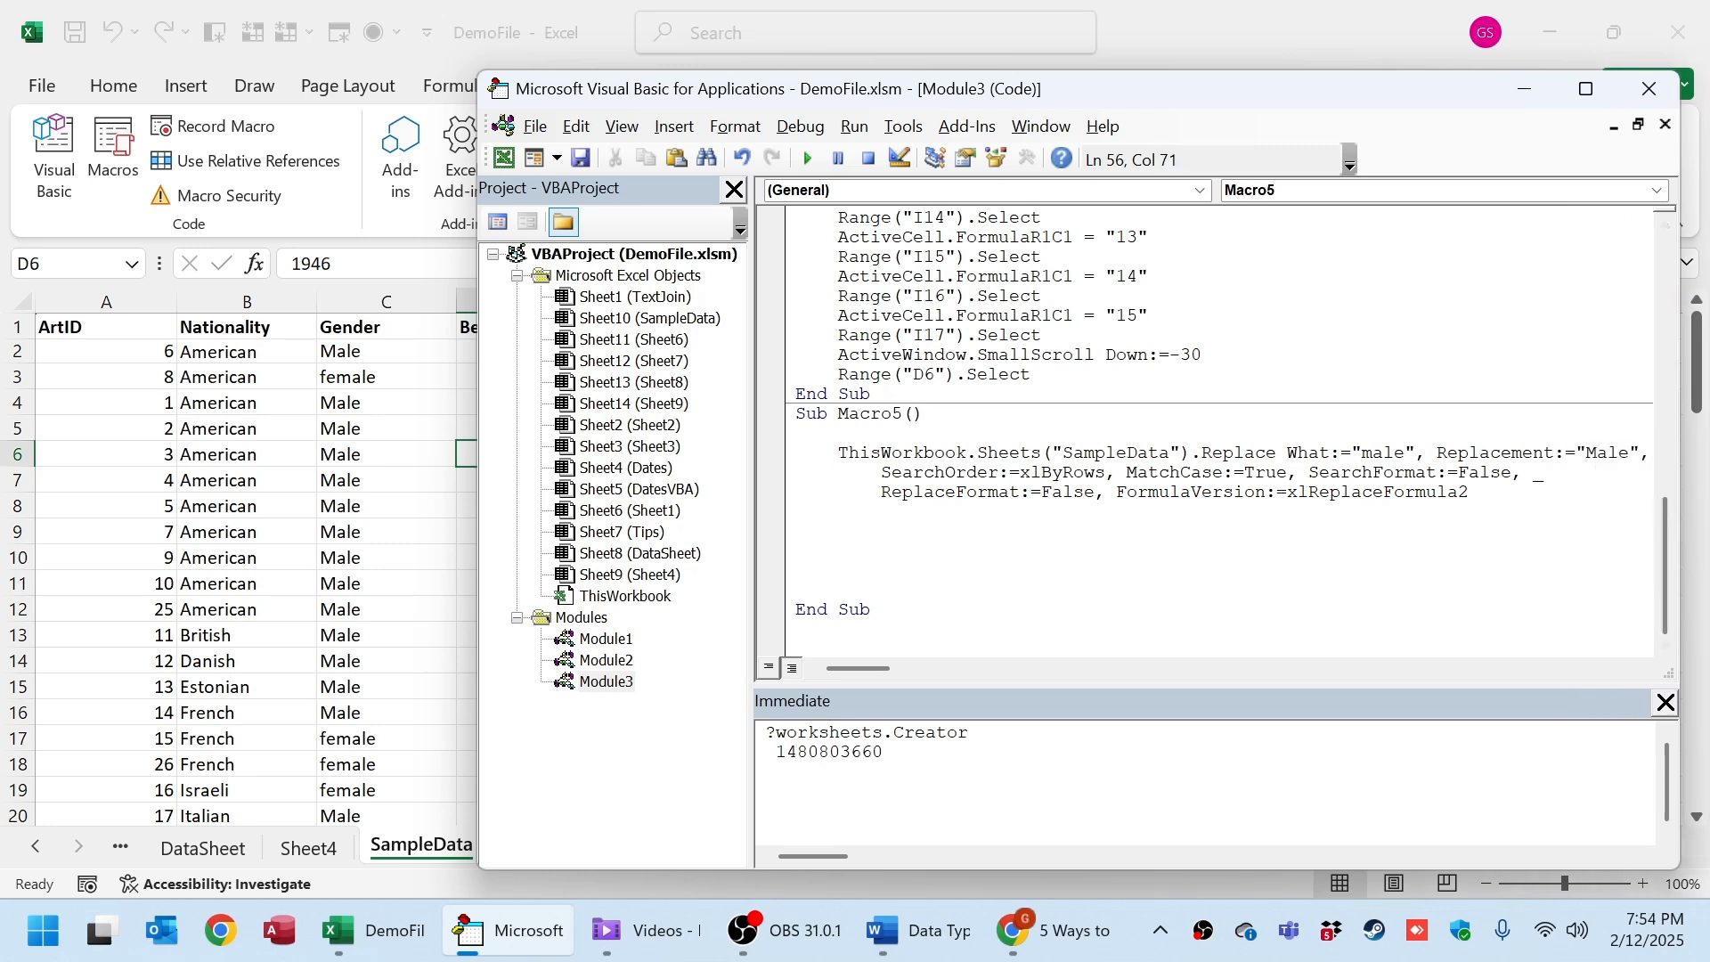
pyautogui.moveTo(1514, 510); pyautogui.dragTo(803, 456)
pyautogui.hotkey('shift', 'Tab')
pyautogui.hotkey('shift', 'Tab')
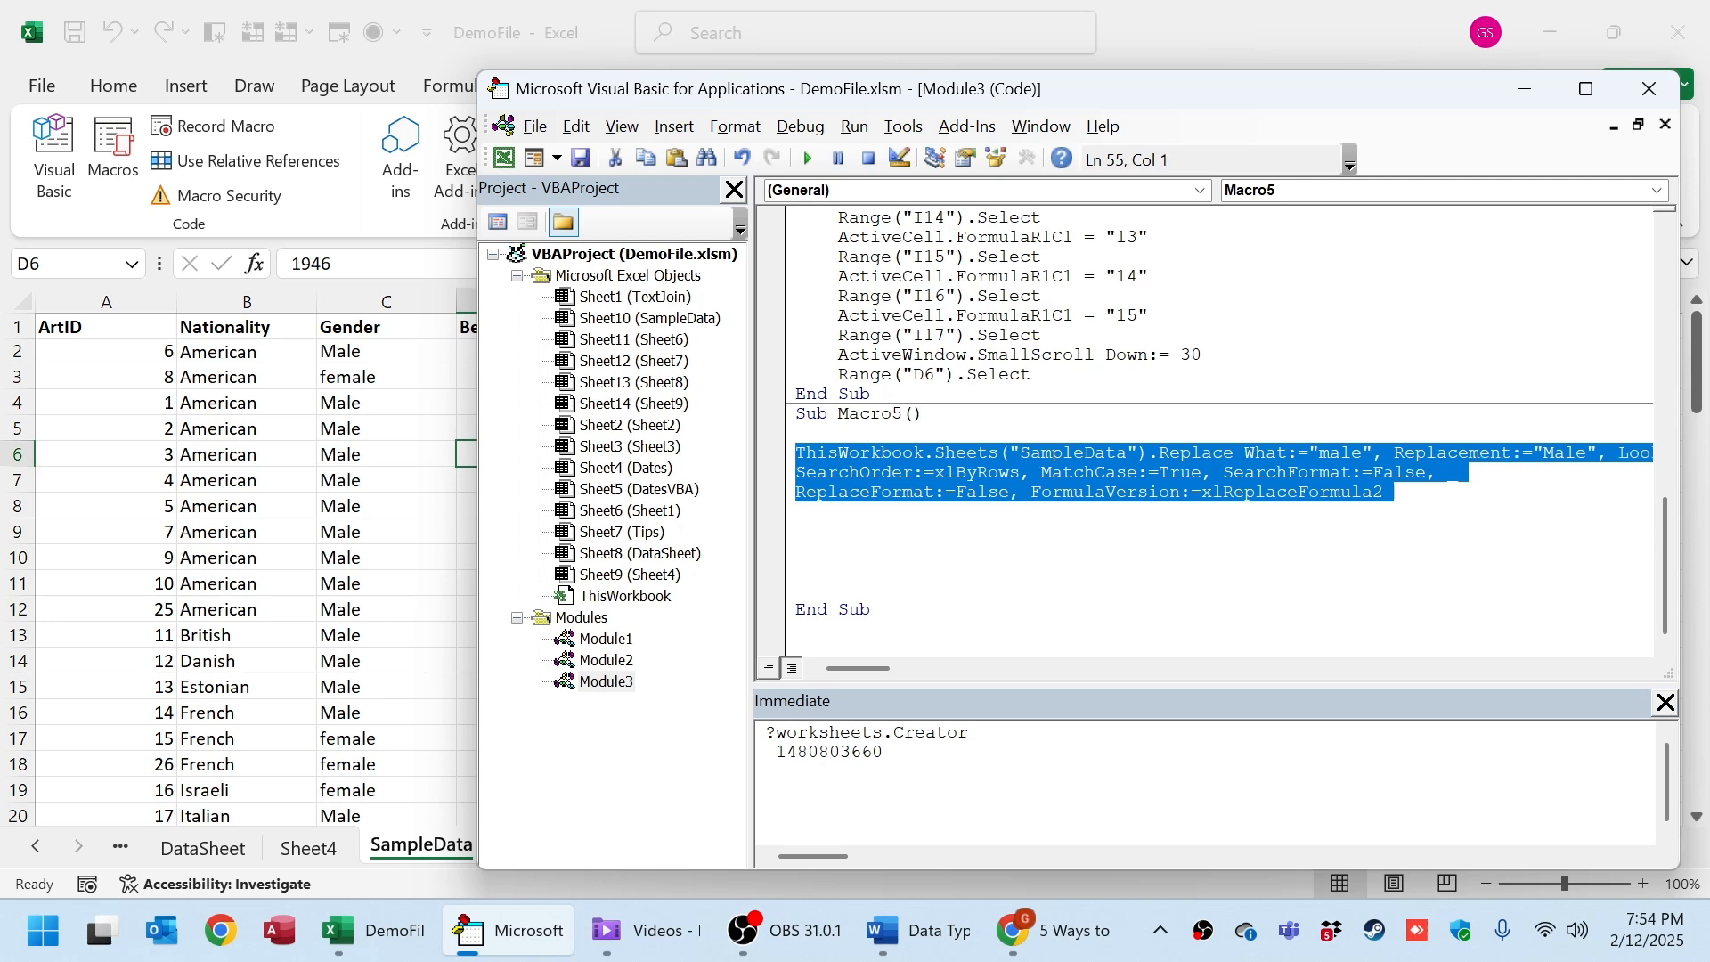
pyautogui.click(799, 511)
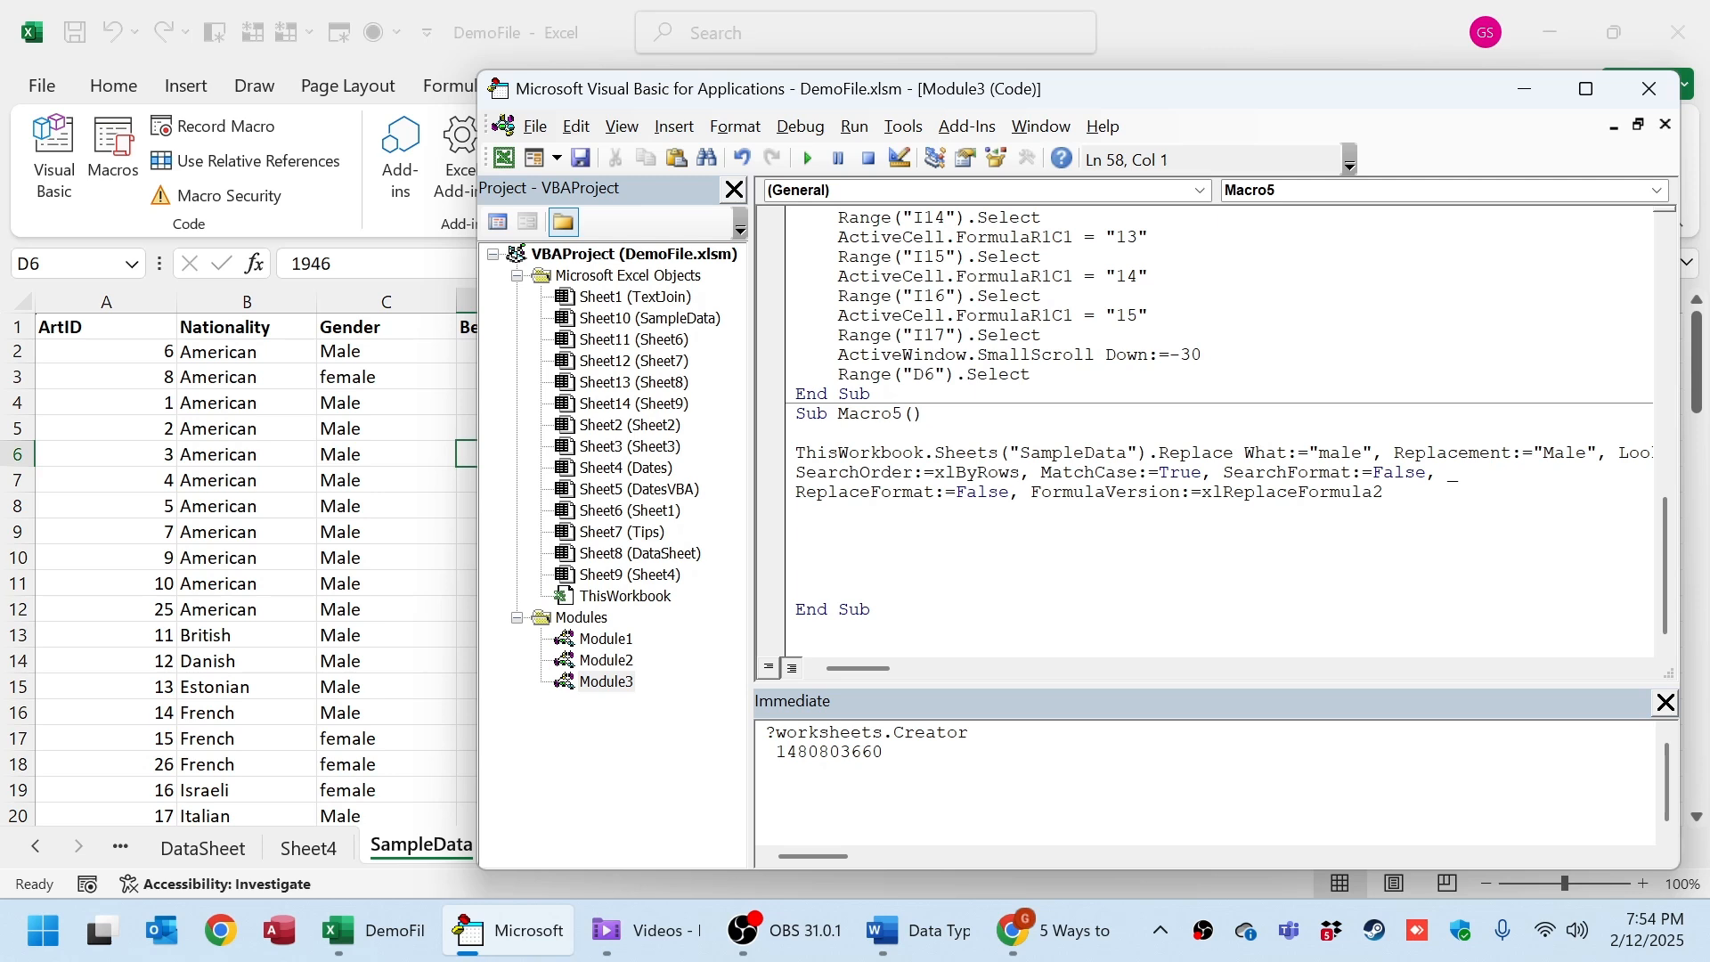
# Examine the ReplaceFormat, SearchOrder, SearchFormat and LookAt arguments of Macro5's Replace statement.
pyautogui.doubleClick(862, 492)
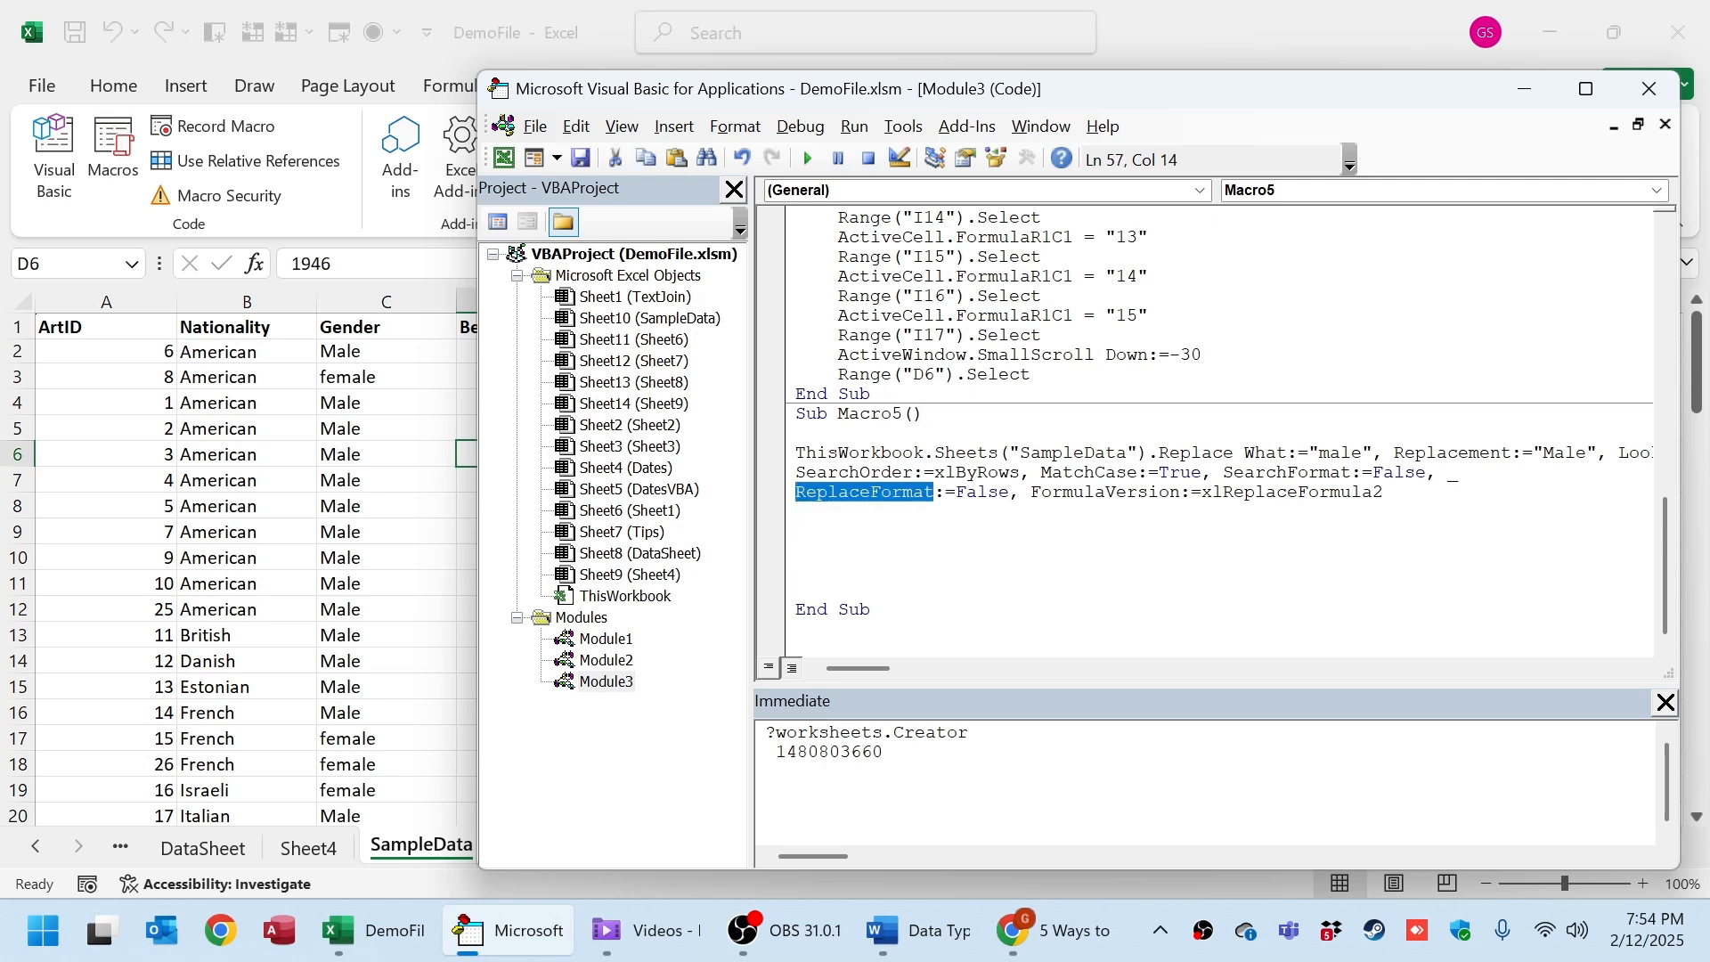
pyautogui.click(926, 472)
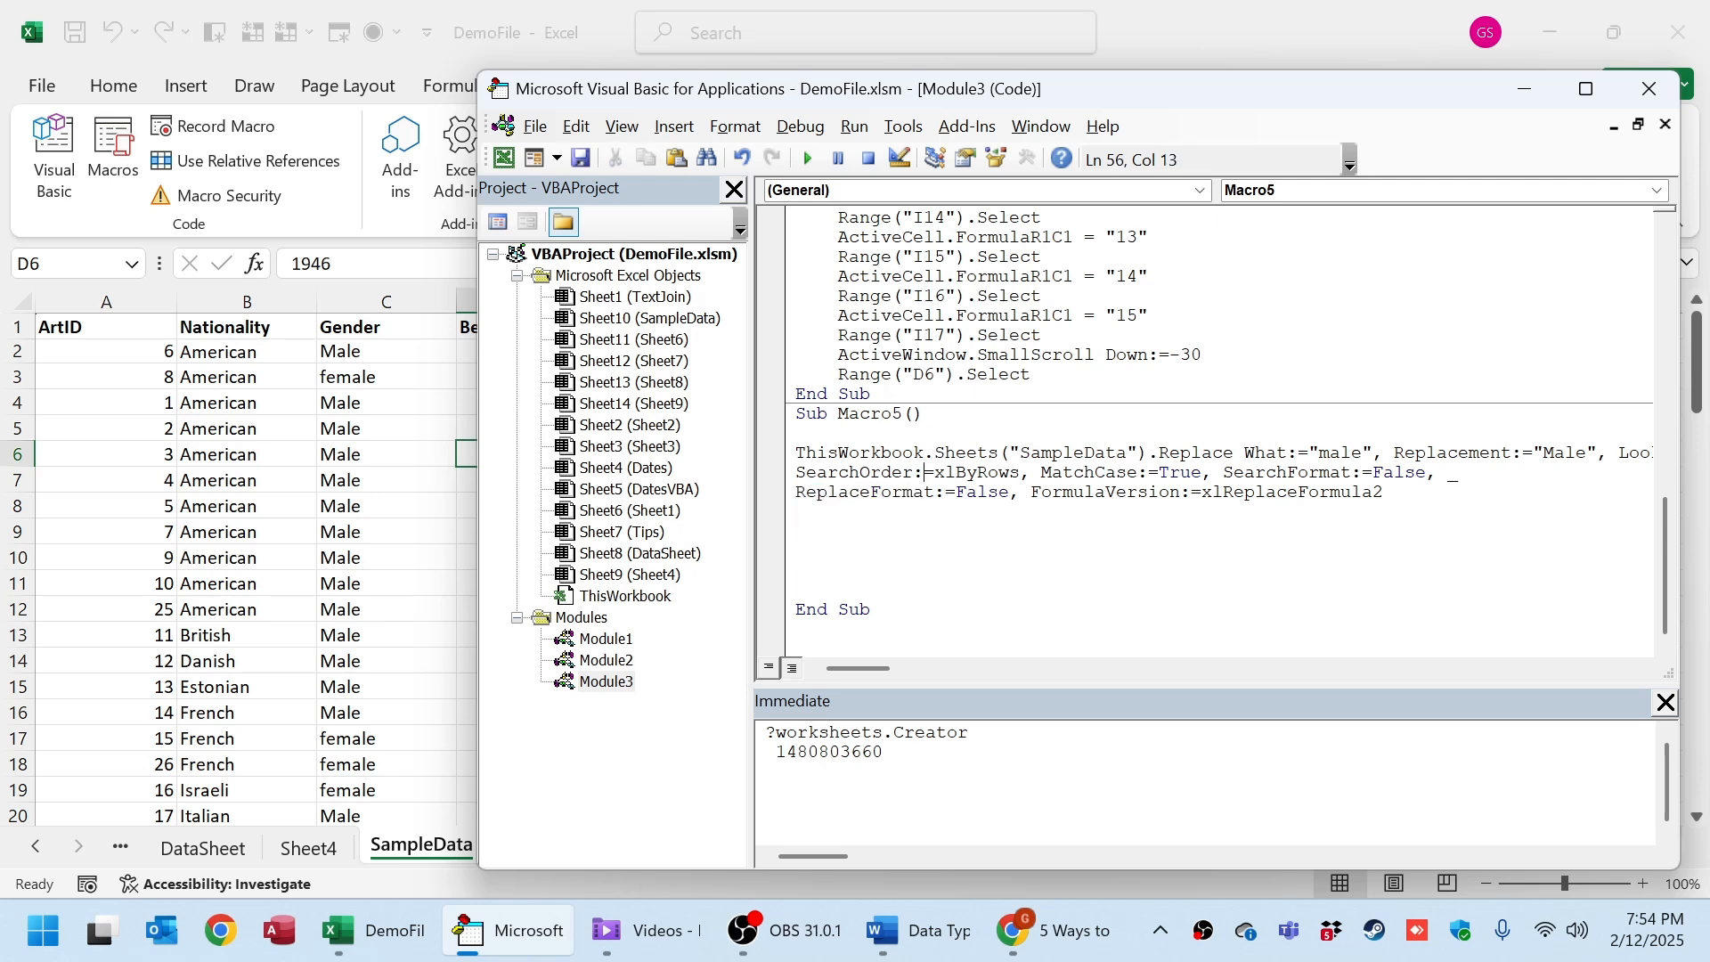
pyautogui.doubleClick(1283, 472)
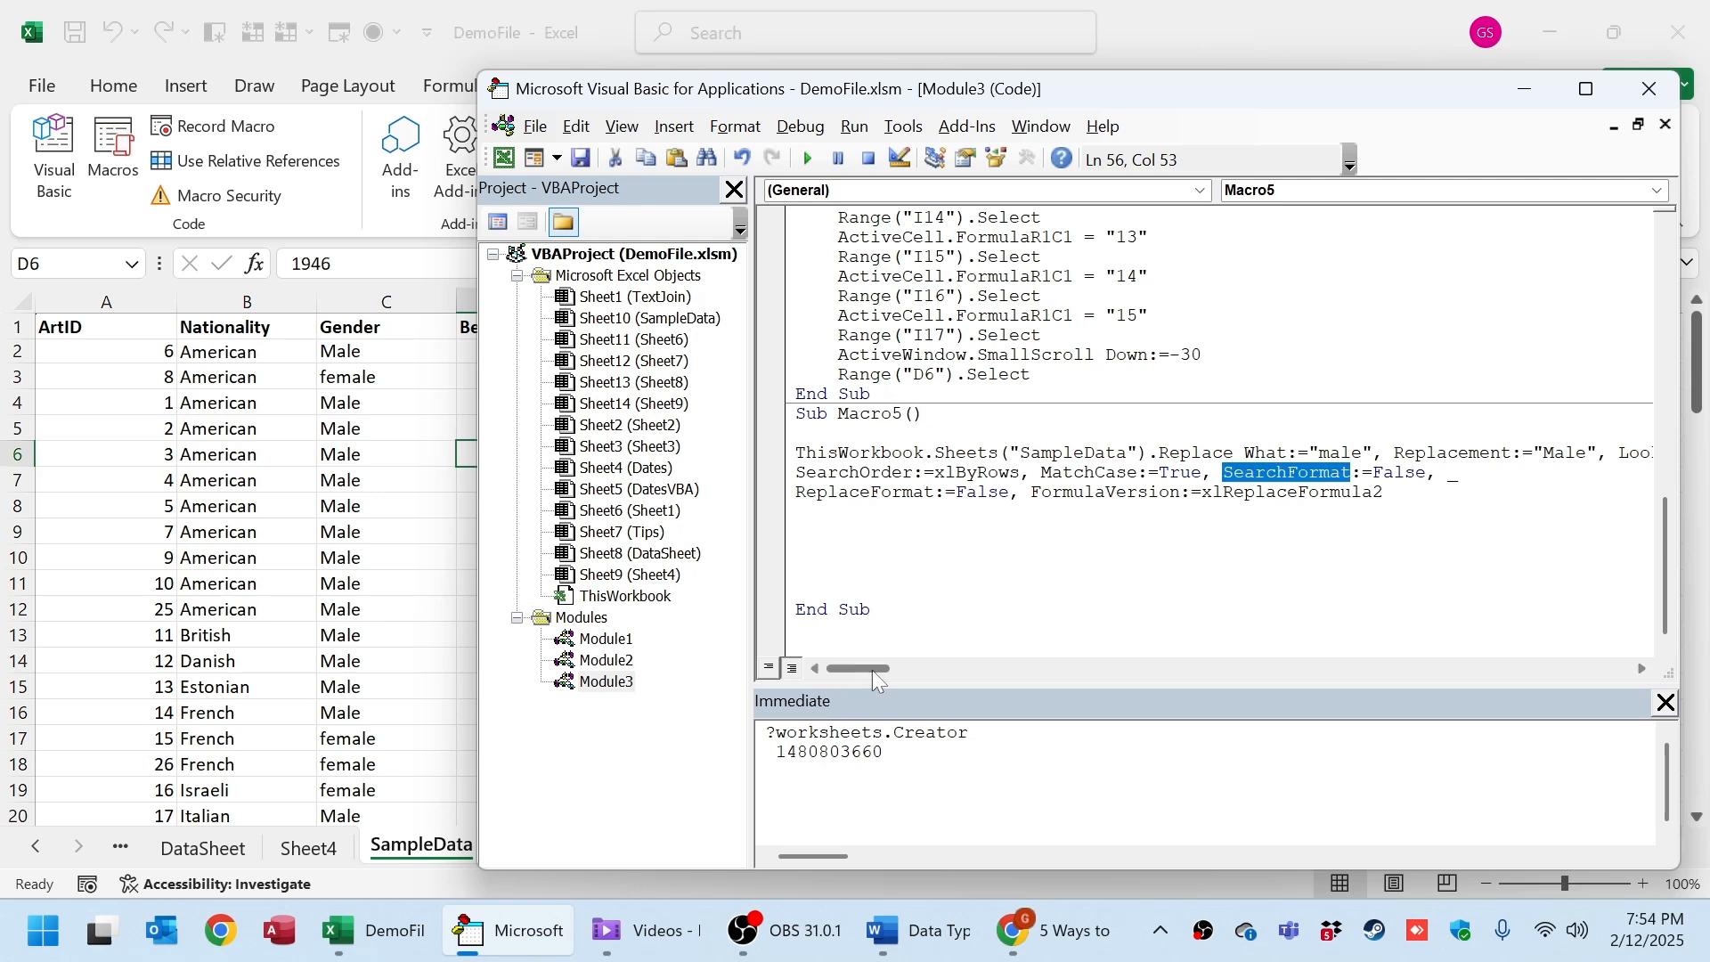
pyautogui.moveTo(873, 670); pyautogui.dragTo(887, 670)
pyautogui.click(887, 433)
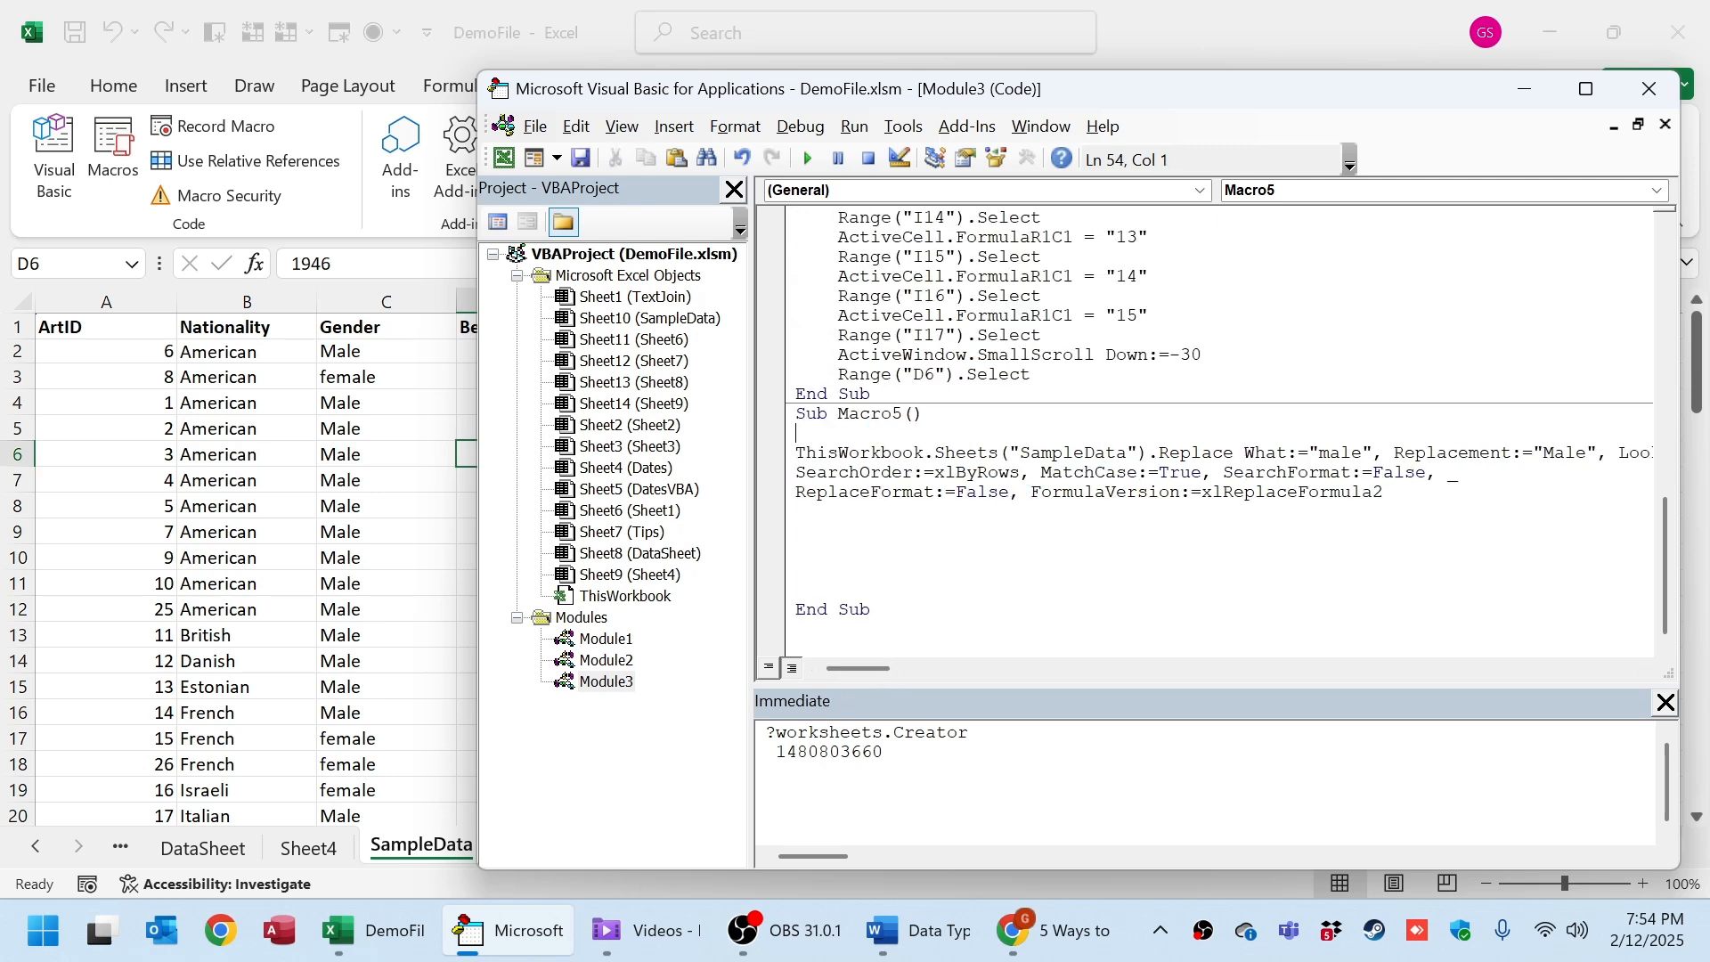
pyautogui.click(1631, 452)
pyautogui.press('Right')
pyautogui.press('Right')
pyautogui.press('Right')
pyautogui.press('Right')
pyautogui.press('Right')
pyautogui.press('Right')
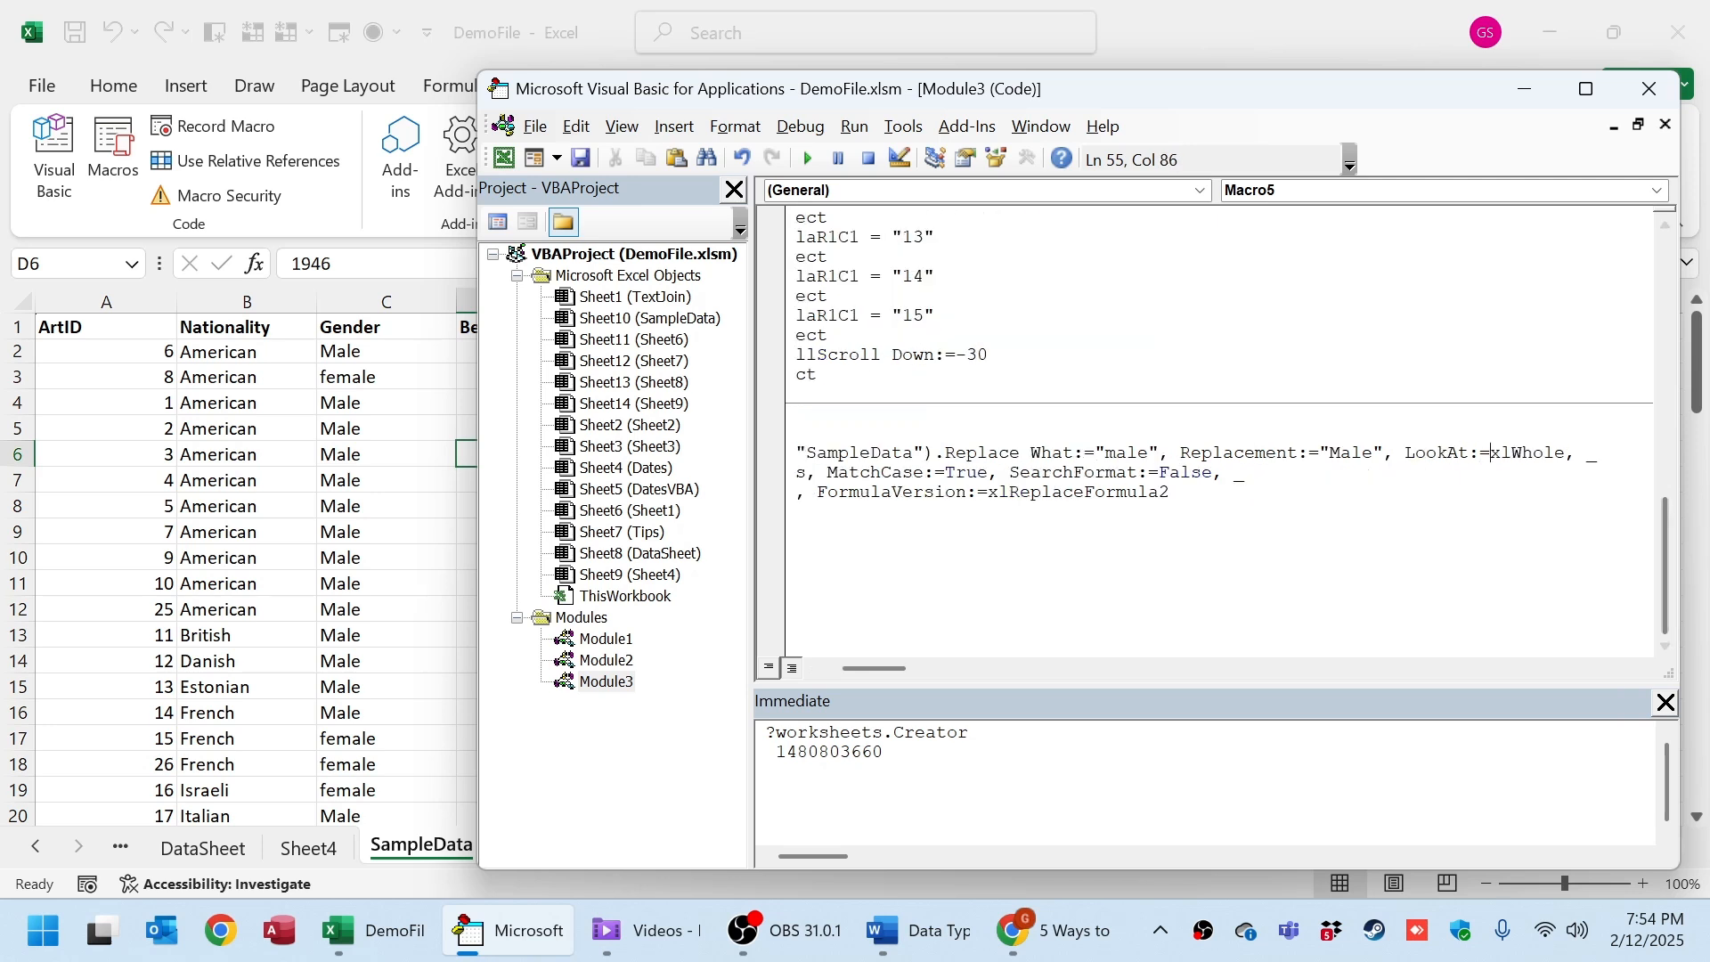
# Move the sheet-qualified Replace statement from Macro5 into the RunThisCode procedure in Module1, just above Exit Sub.
pyautogui.moveTo(1185, 512); pyautogui.dragTo(718, 455)
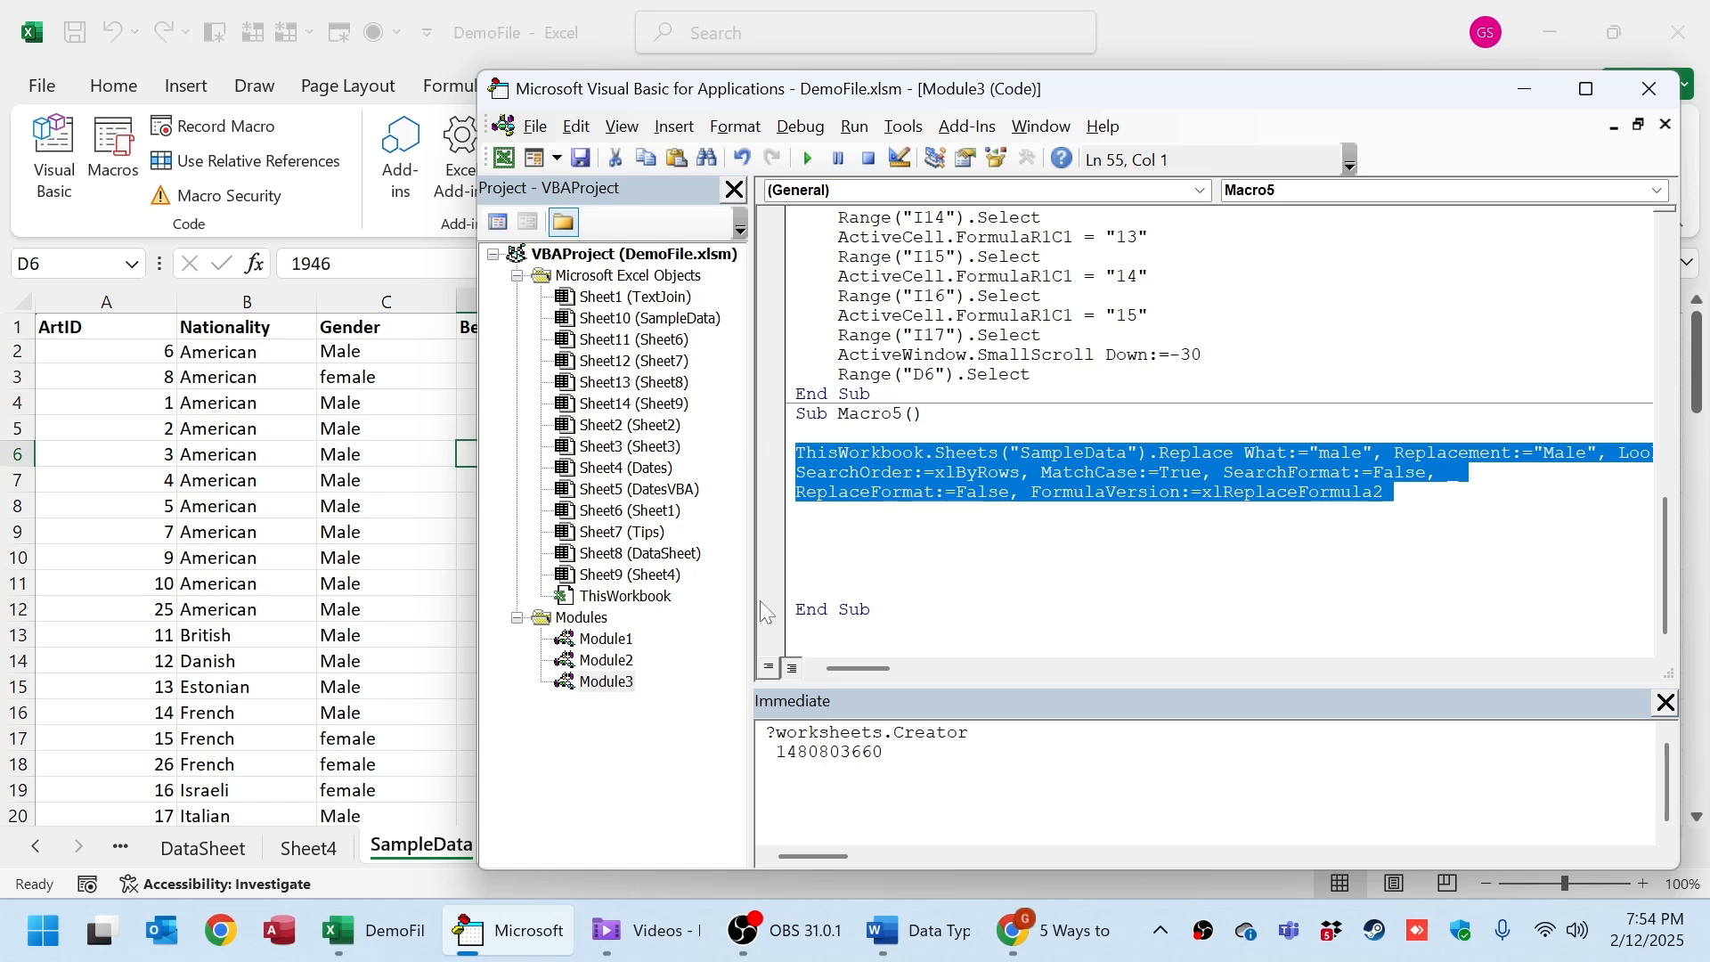
pyautogui.press('Delete')
pyautogui.doubleClick(606, 638)
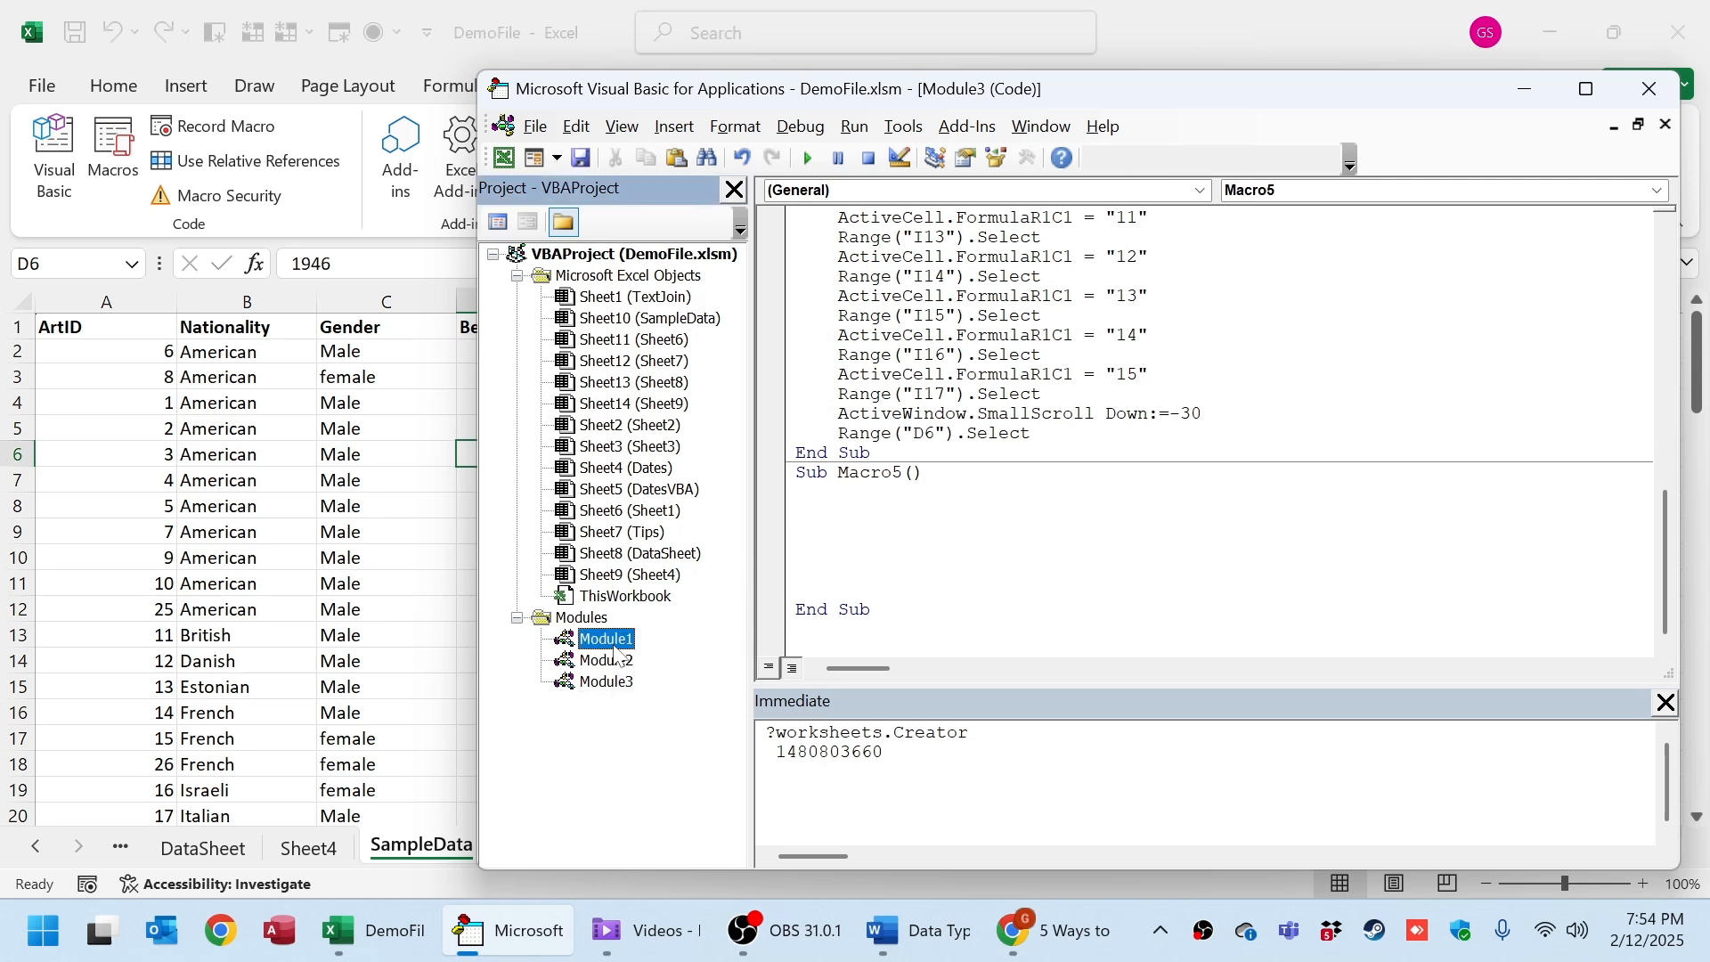
pyautogui.write('ThisWorkbook.Sheets("SampleData").Replace What:="male", Replacement:="Male", LookAt:=xlPart, _ SearchOrder:=xlByRows, MatchCase:=True, SearchFormat:=False, _ ReplaceFormat:=False, FormulaVersion:=xlReplaceFormula2')
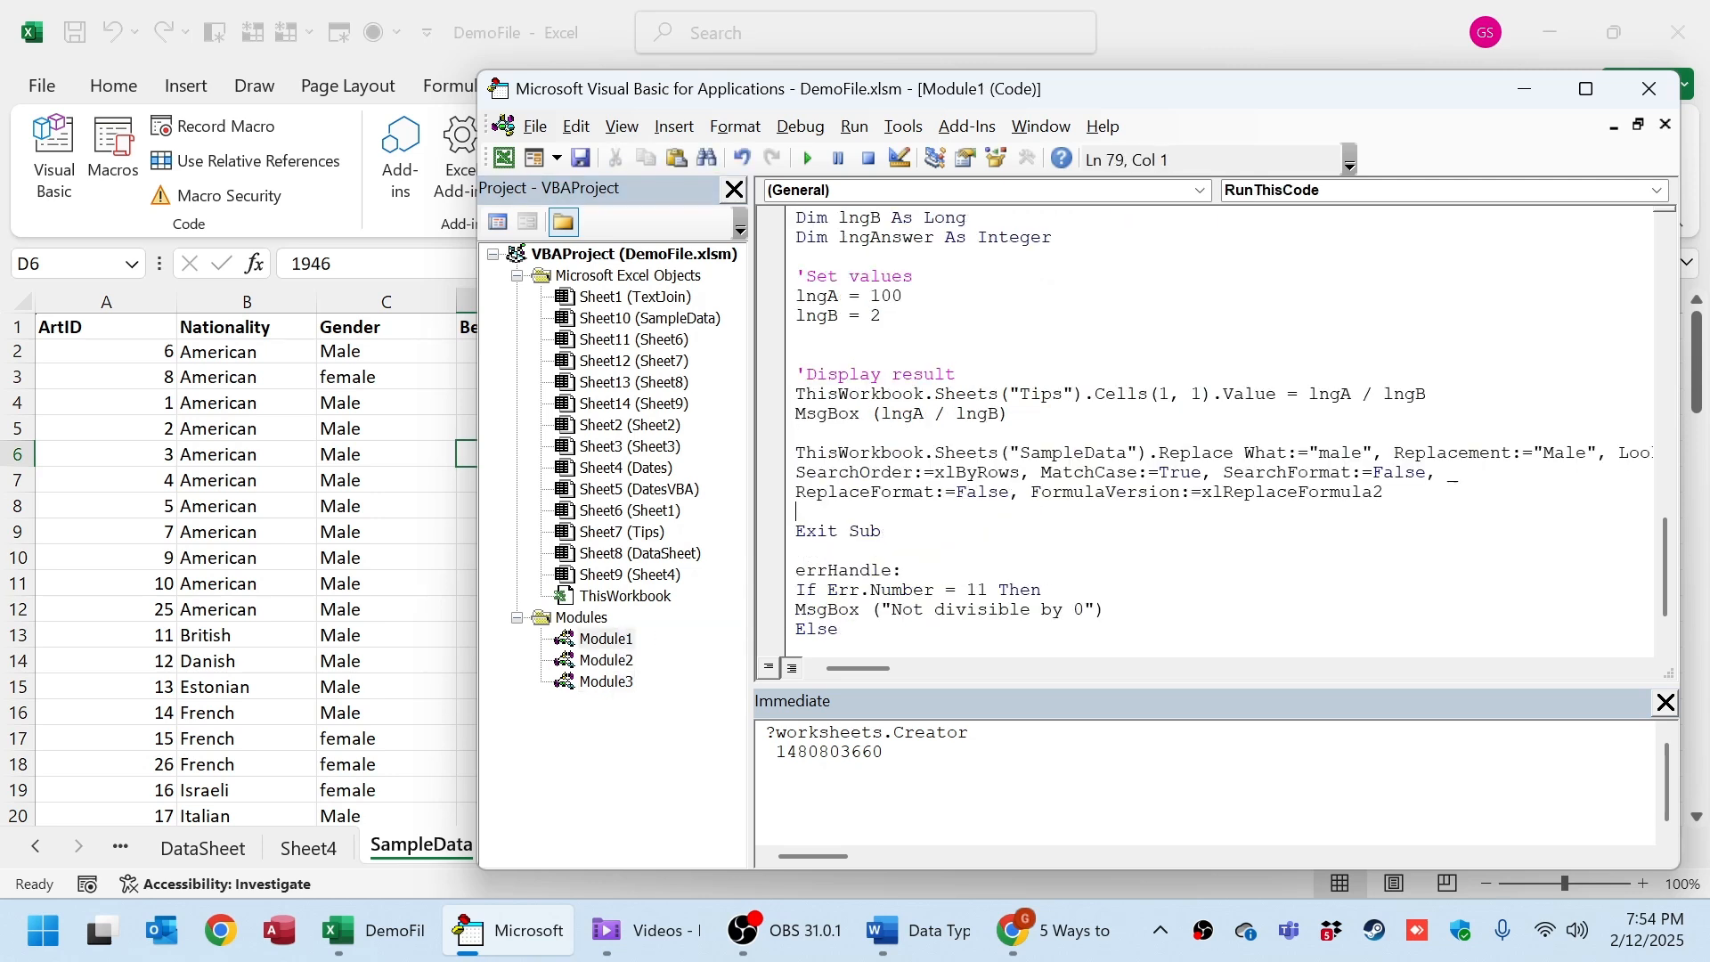
pyautogui.press('BackSpace')
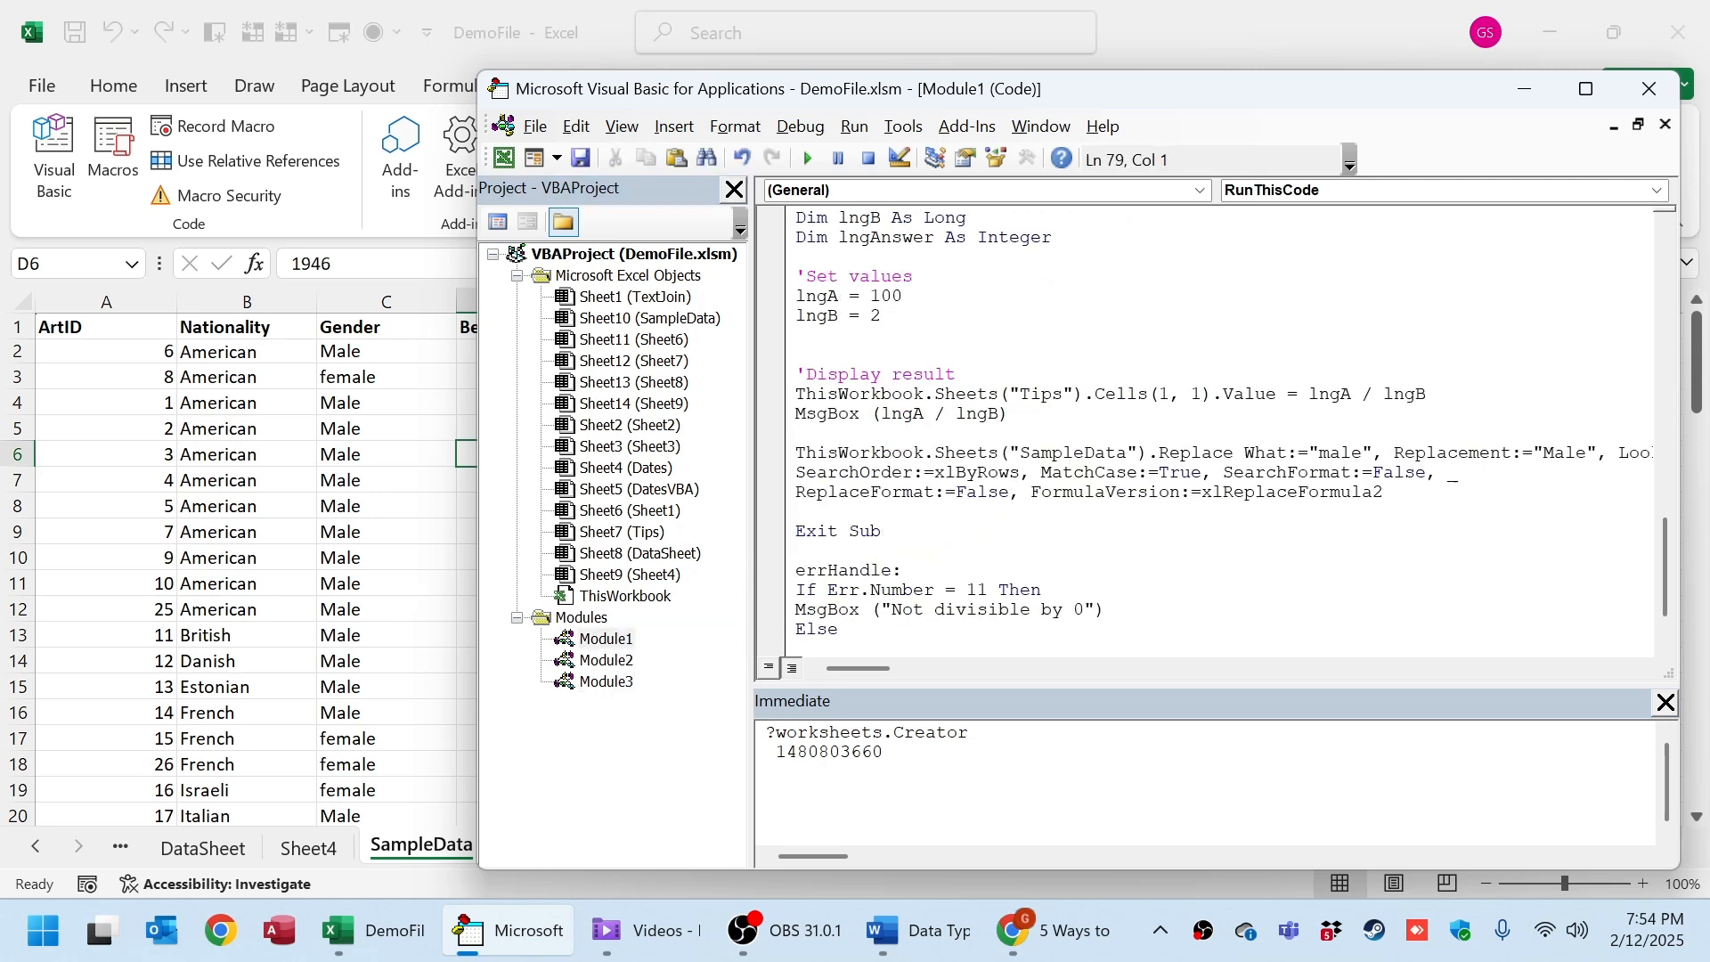